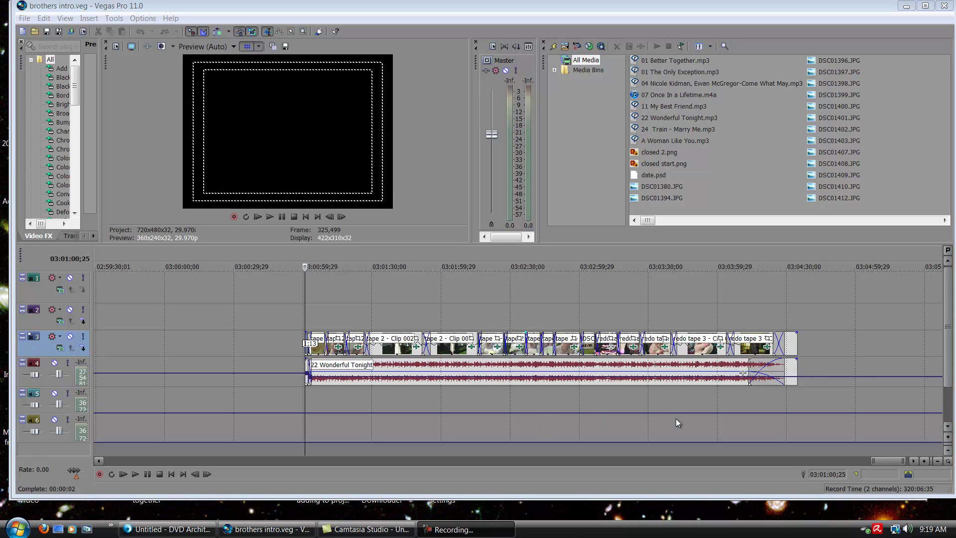
Set the loop region across the whole intro and bring up Render As for brothers intro.mpg.
mouse_move(431, 373)
left_click(795, 348)
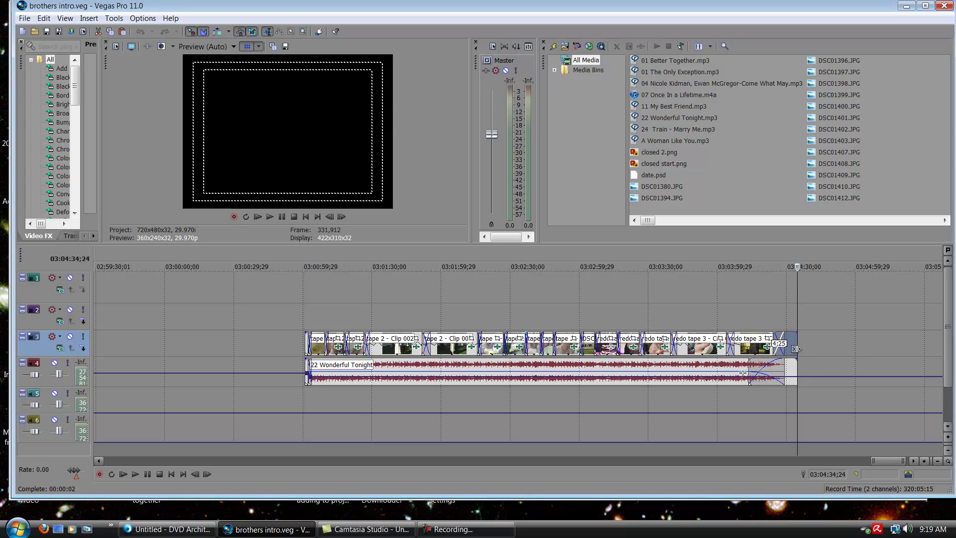
left_click(304, 340)
double_click(304, 340)
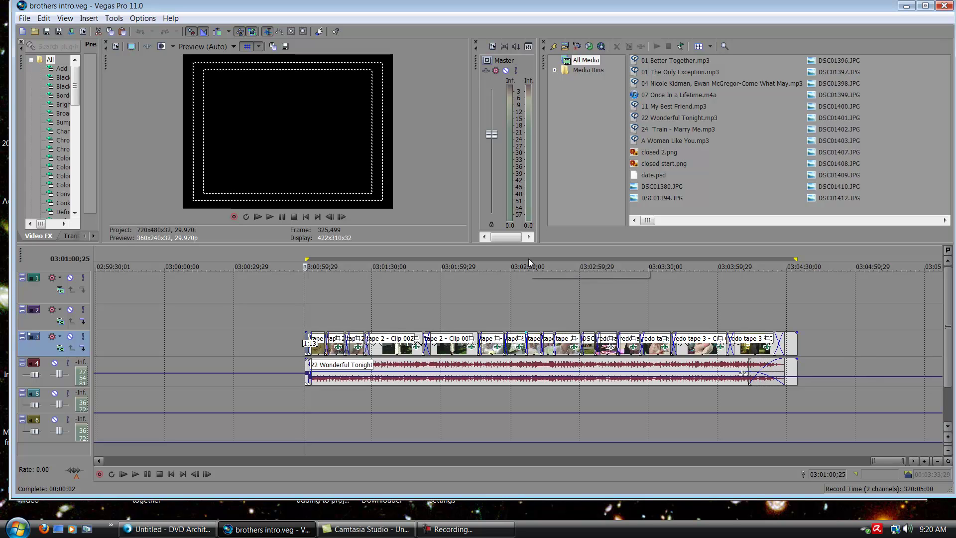
double_click(613, 259)
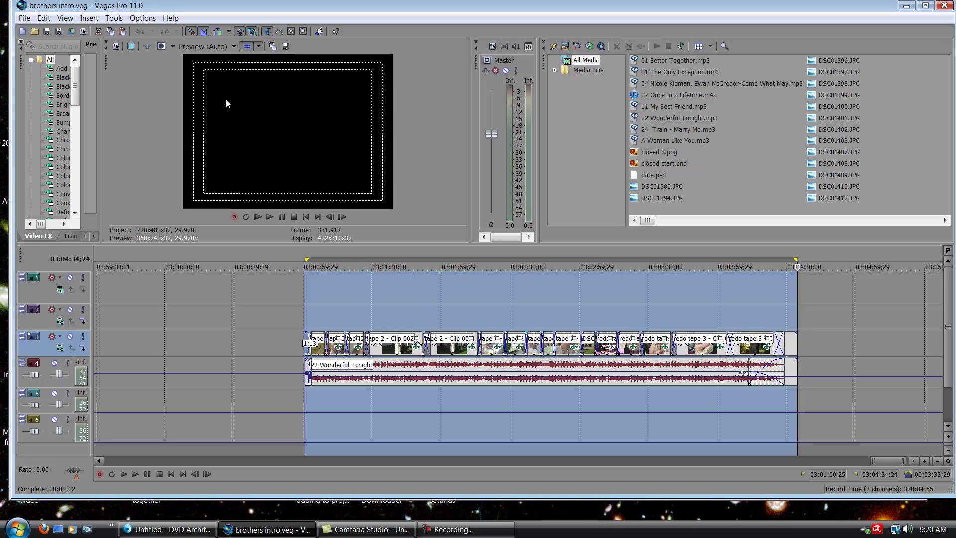
left_click(83, 31)
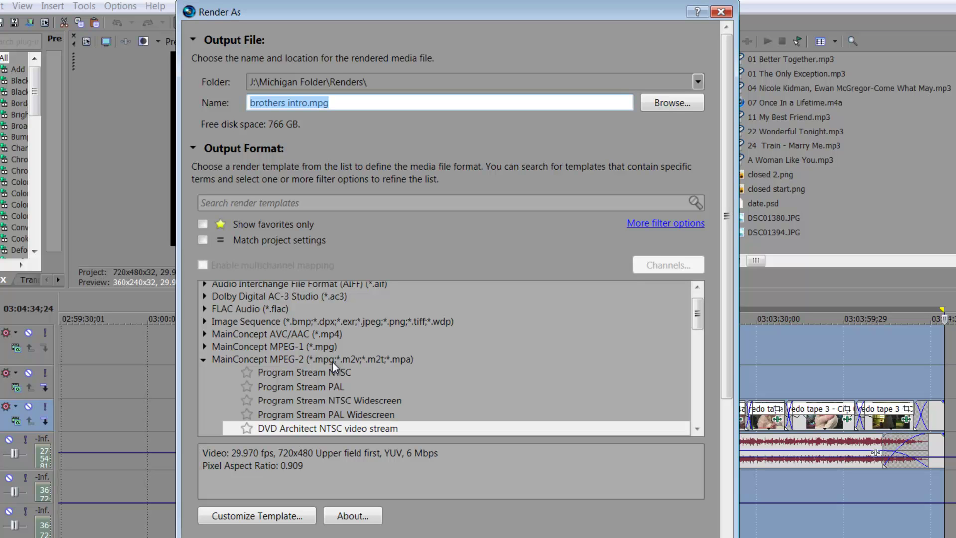
Compare the PAL and NTSC widescreen templates, settling on DVD Architect NTSC video stream (720x480, 29.970 fps).
left_click(353, 427)
scroll(354, 426, "down", 1)
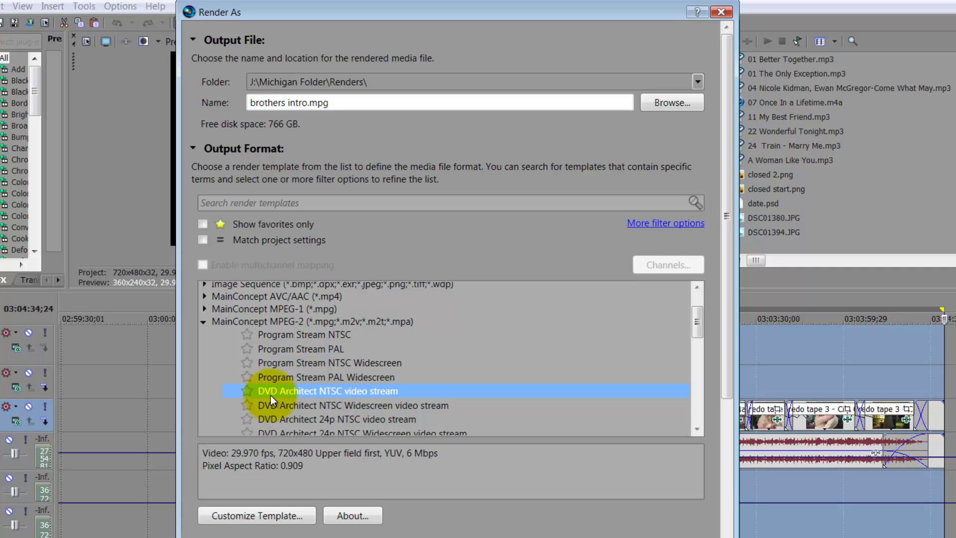
left_click(333, 377)
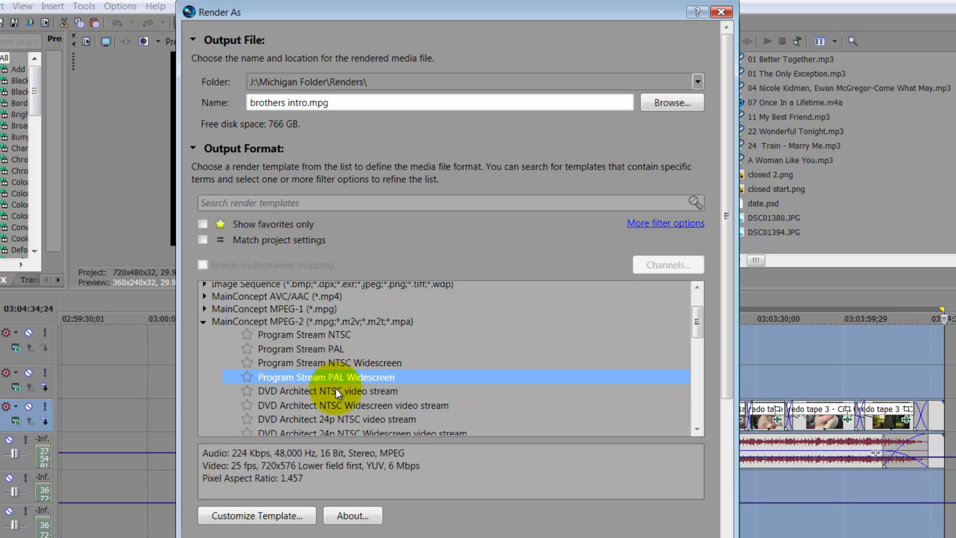
left_click(336, 390)
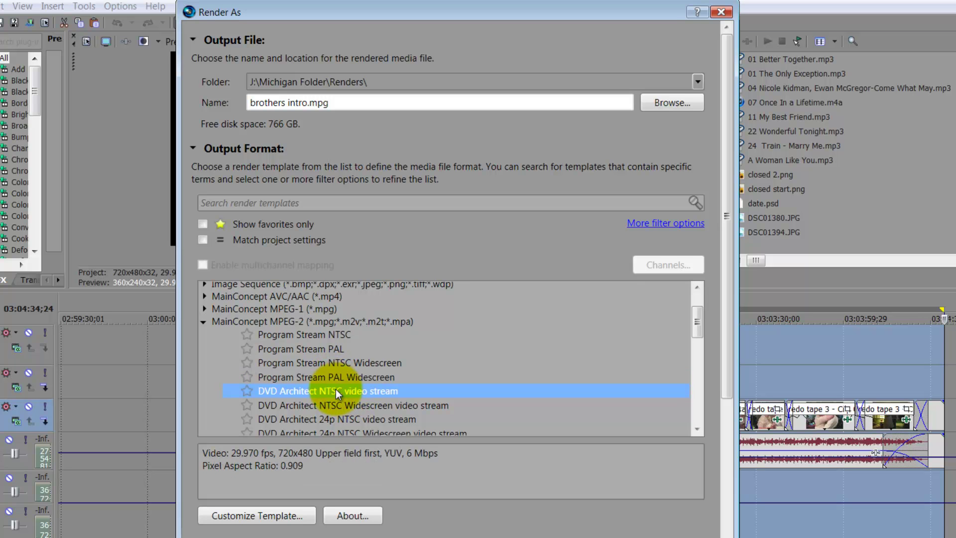
left_click(366, 379)
left_click(363, 389)
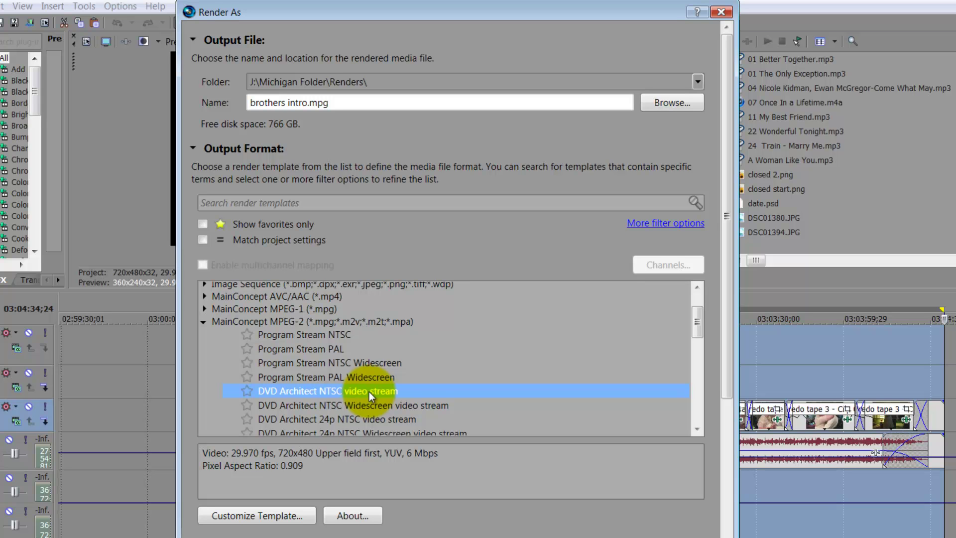
left_click(365, 405)
left_click(368, 390)
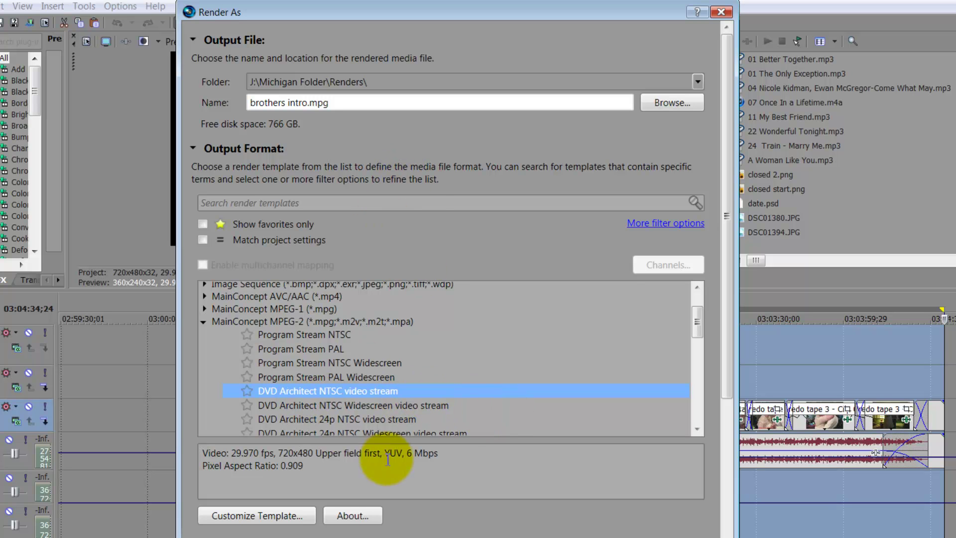
Review the DVD Architect NTSC template's detailed MPEG-2 video settings, then close them.
left_click(264, 518)
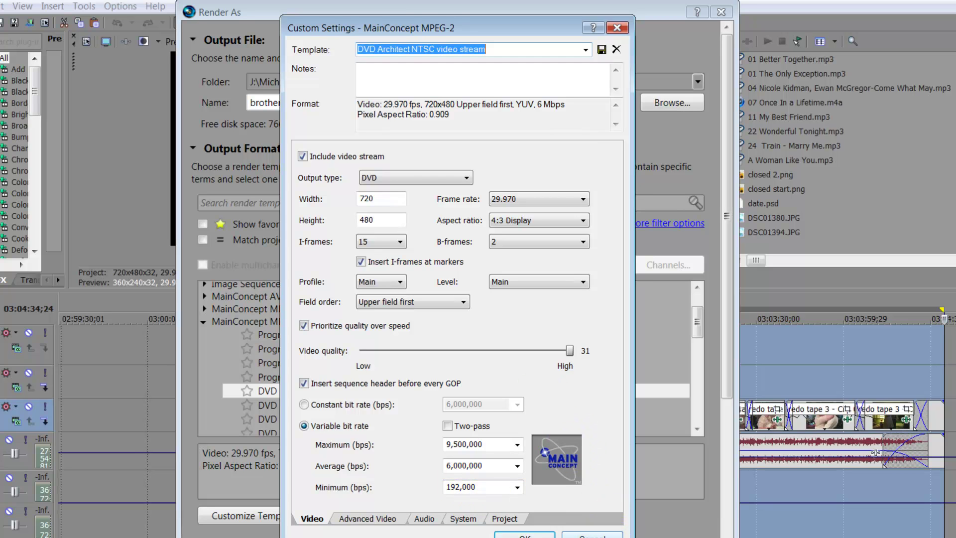
left_click(524, 535)
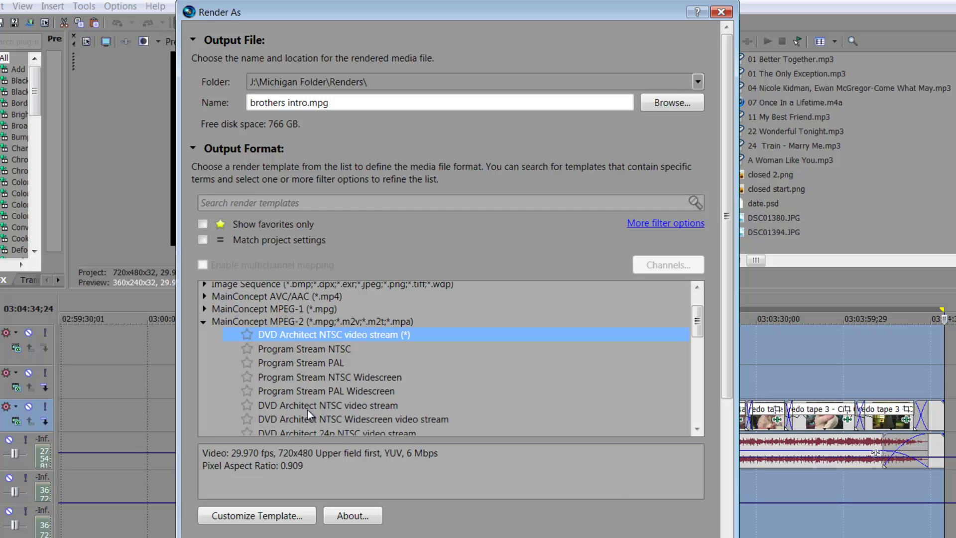
Render brothers intro.mpg using the DVD Architect NTSC video stream template.
left_click(324, 406)
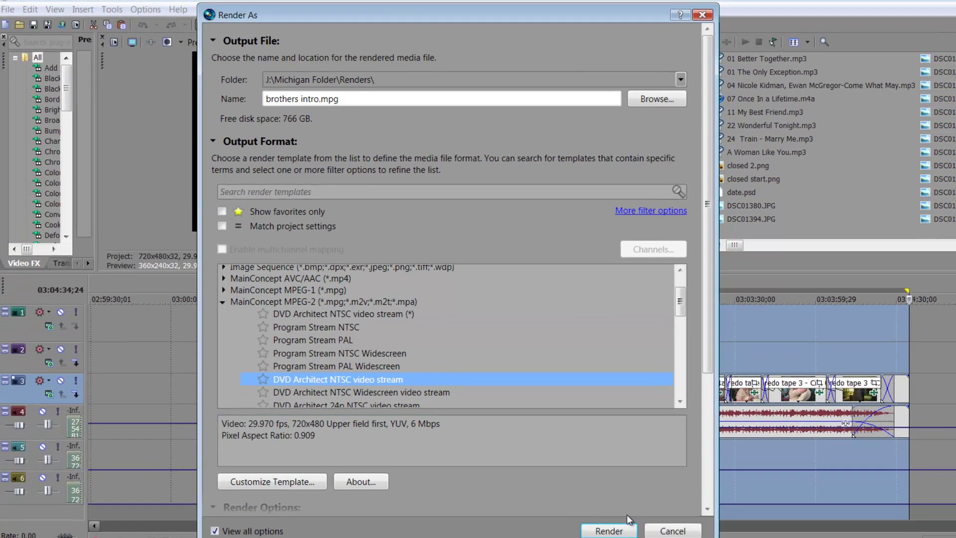
left_click(611, 523)
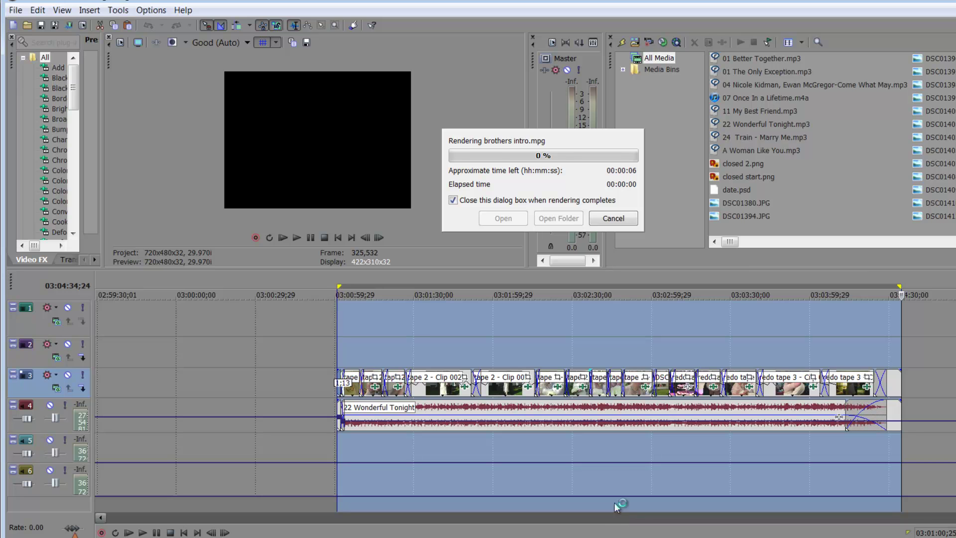
left_click(611, 218)
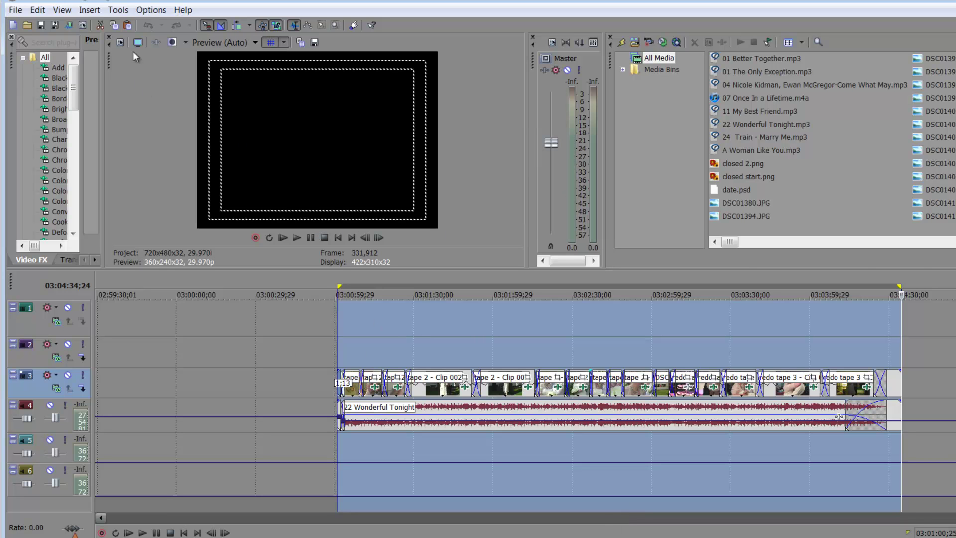
Switch the render format to Dolby Digital AC-3 Stereo DVD, outputting brothers intro.ac3.
left_click(71, 25)
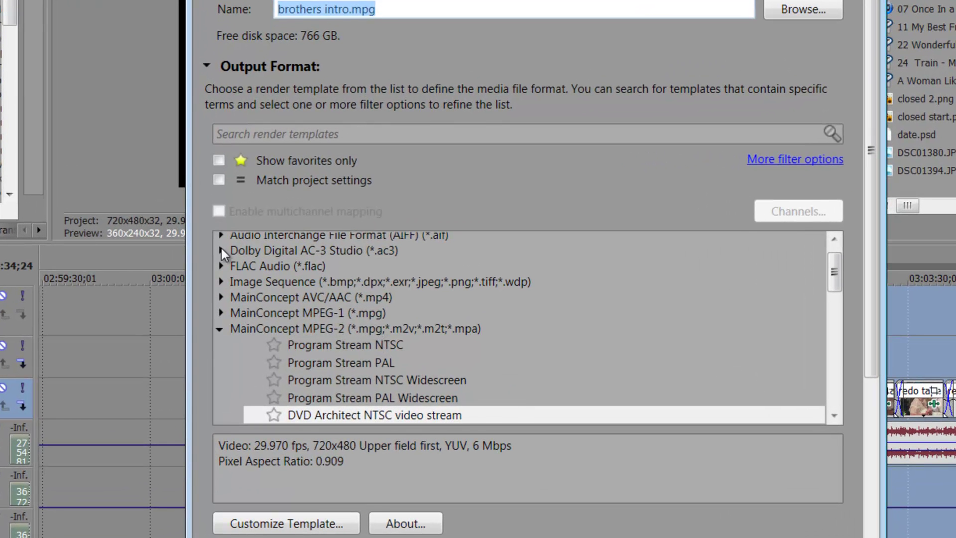
left_click(221, 252)
left_click(308, 269)
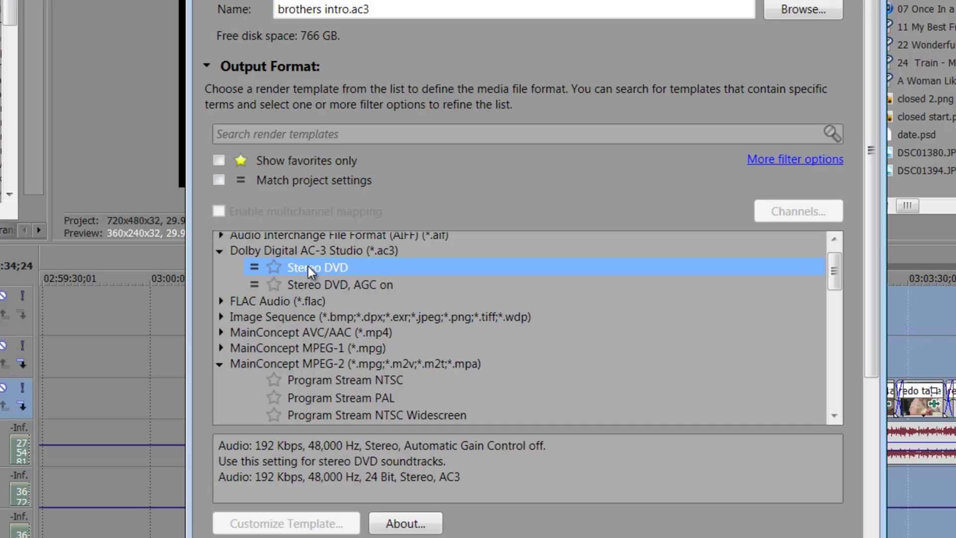
scroll(335, 324, "up", 1)
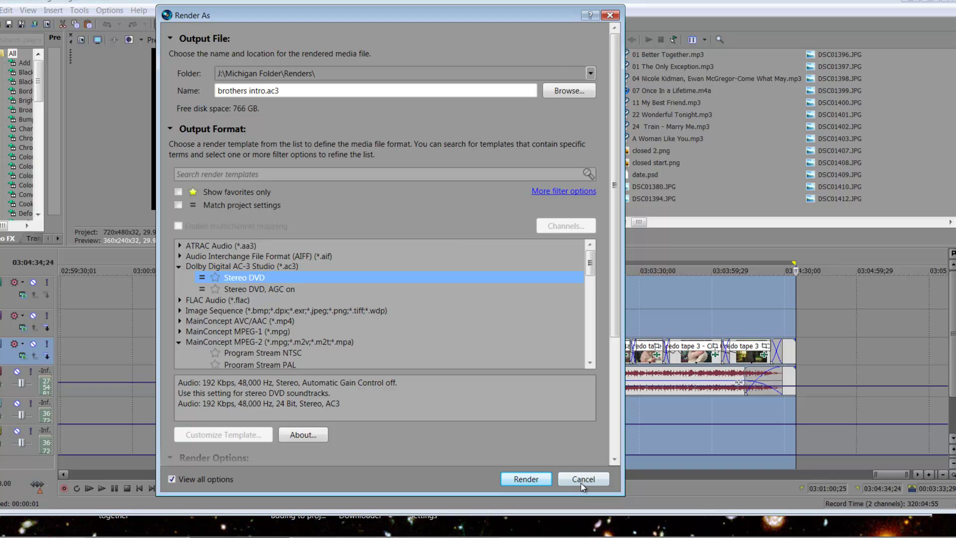
Cancel Render As and begin a new Menu Based project at 720x480 4:3 NTSC, discarding the untitled one.
left_click(580, 482)
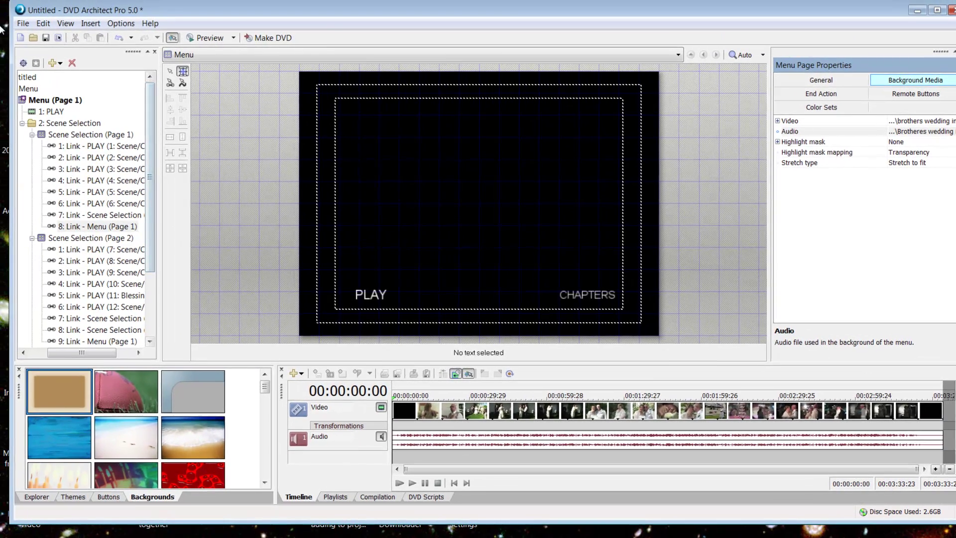
left_click(23, 23)
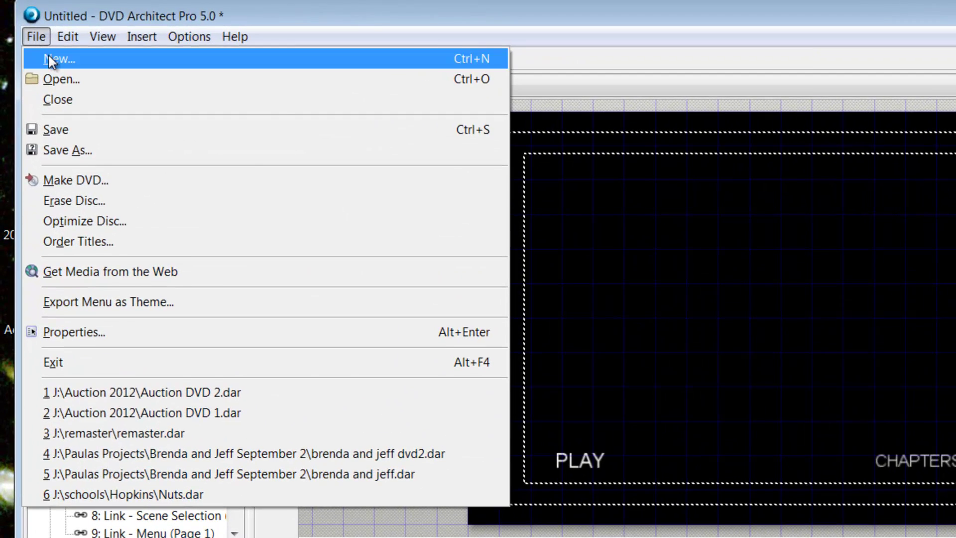
left_click(31, 36)
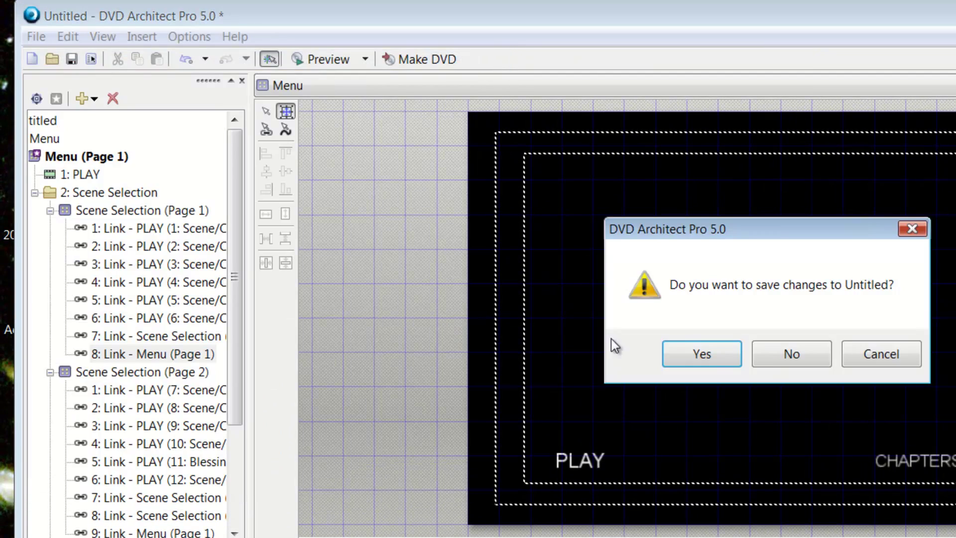
left_click(767, 358)
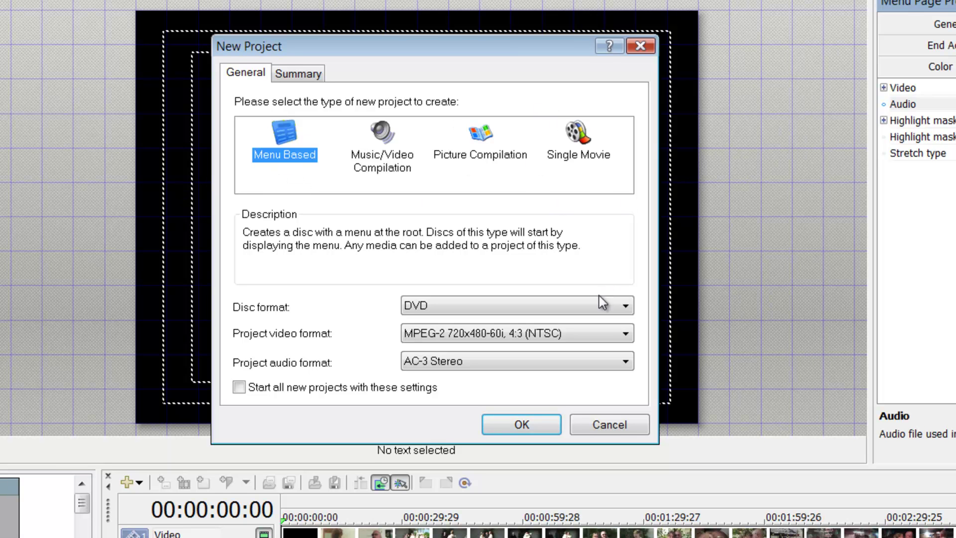
left_click(587, 159)
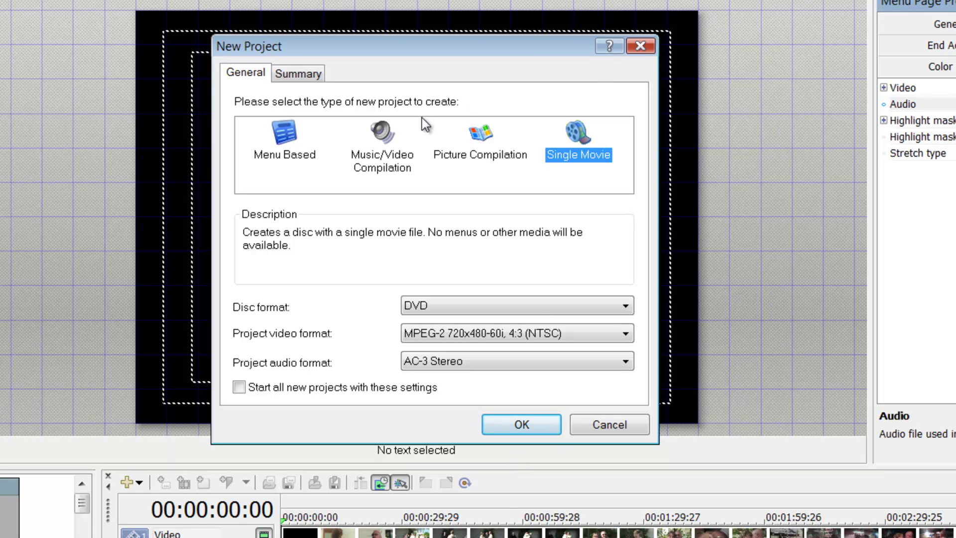
left_click(267, 152)
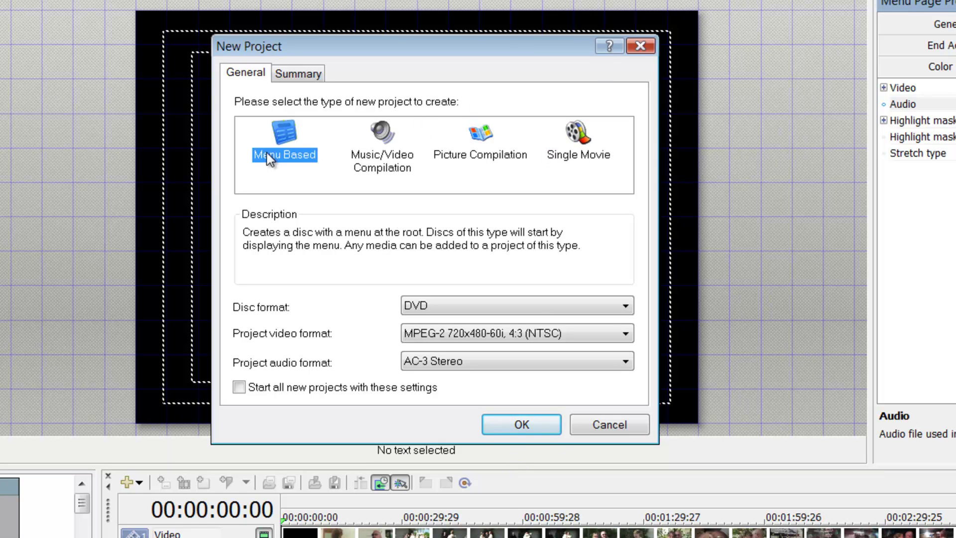
left_click(522, 335)
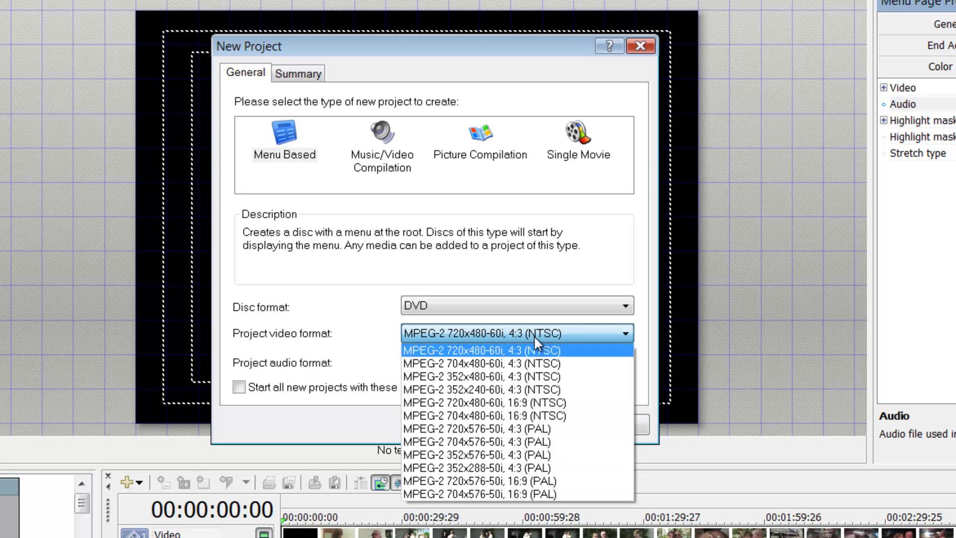
left_click(530, 350)
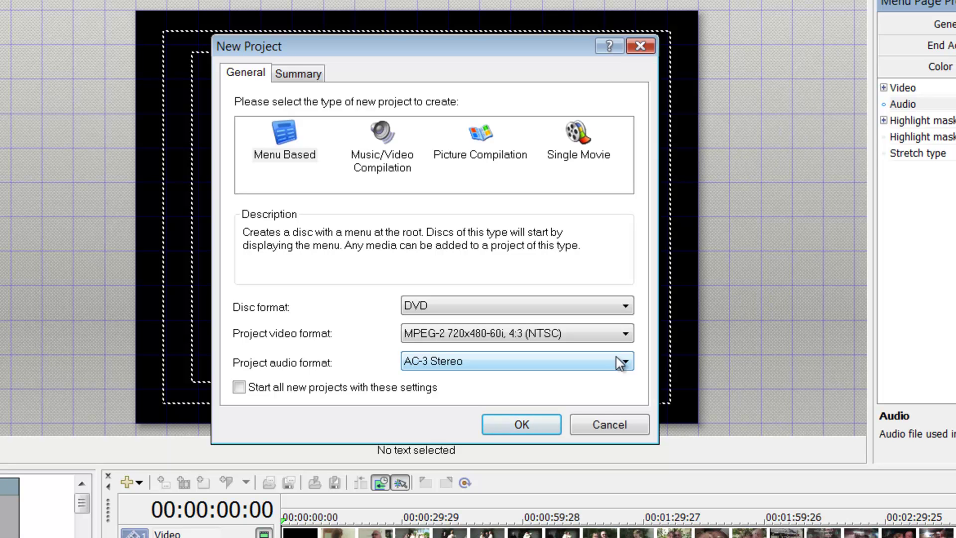
Create the menu-based project and delete the Menu 1 title text.
left_click(521, 424)
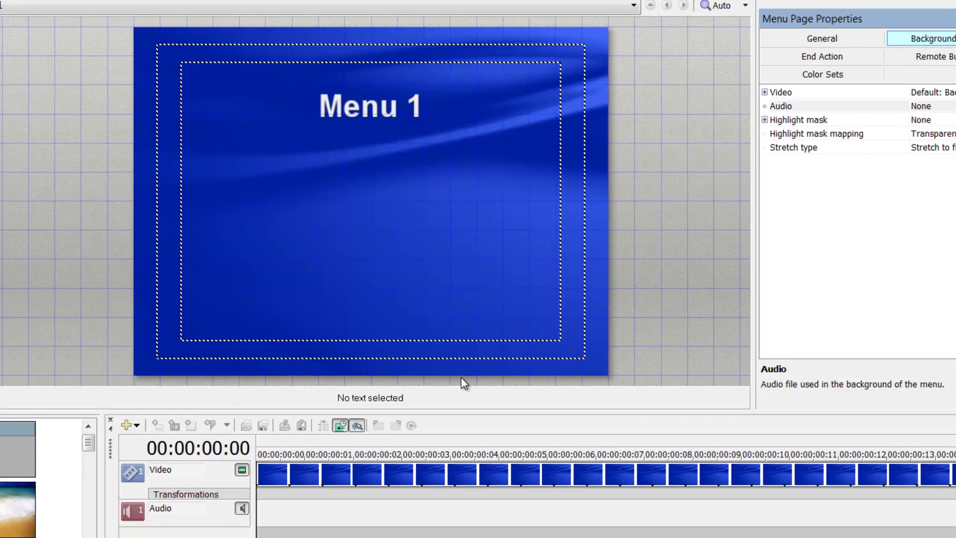
left_click(367, 113)
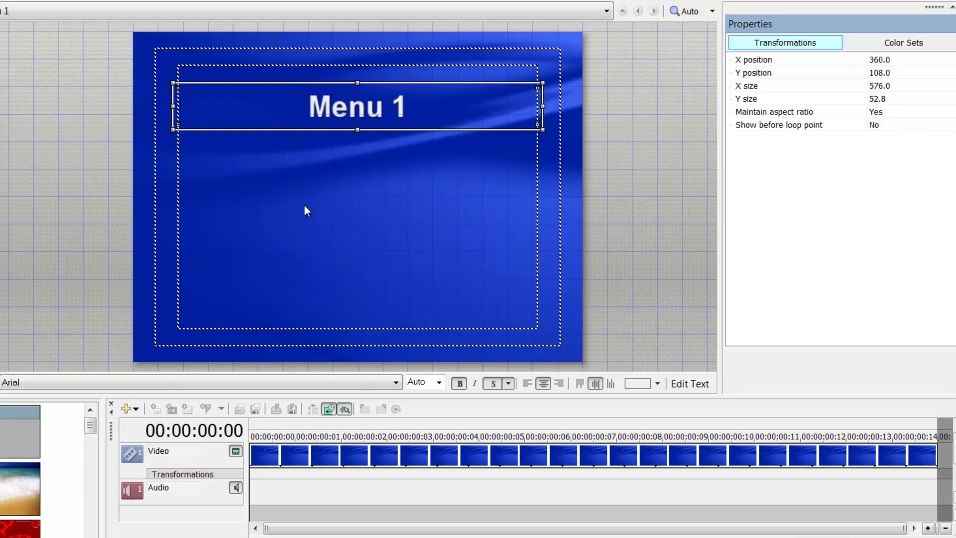
left_click(400, 184)
left_click(355, 110)
key("Delete")
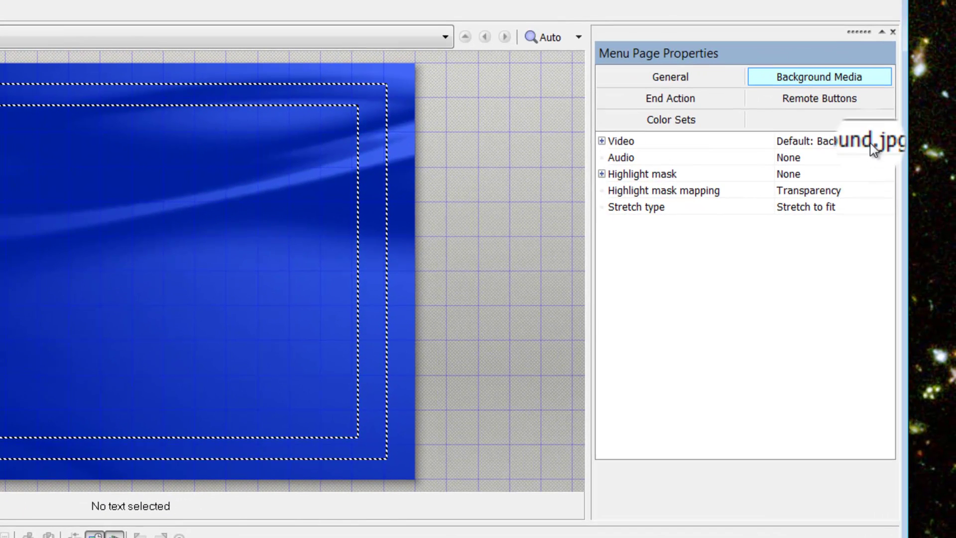
Replace the menu's background video with the brothers wedding intro clip.
left_click(872, 144)
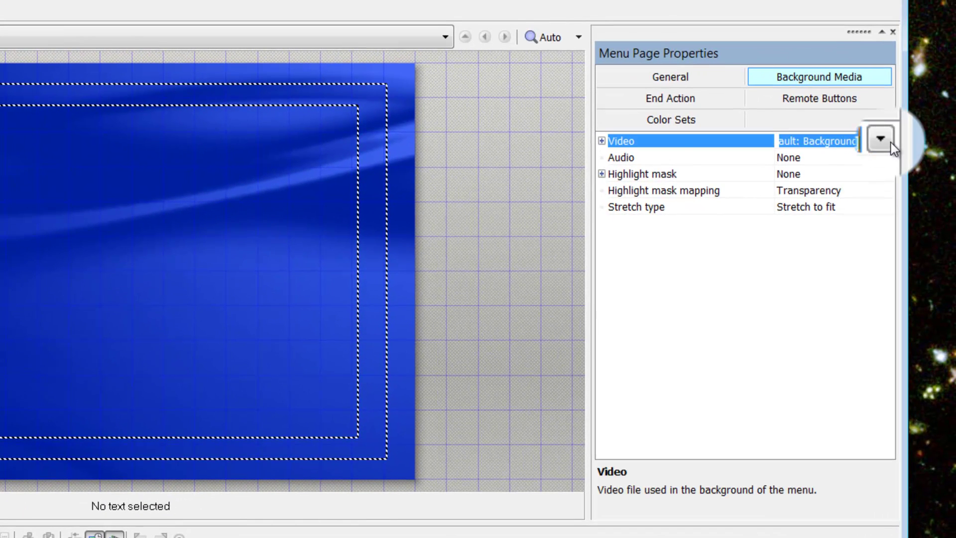
left_click(888, 140)
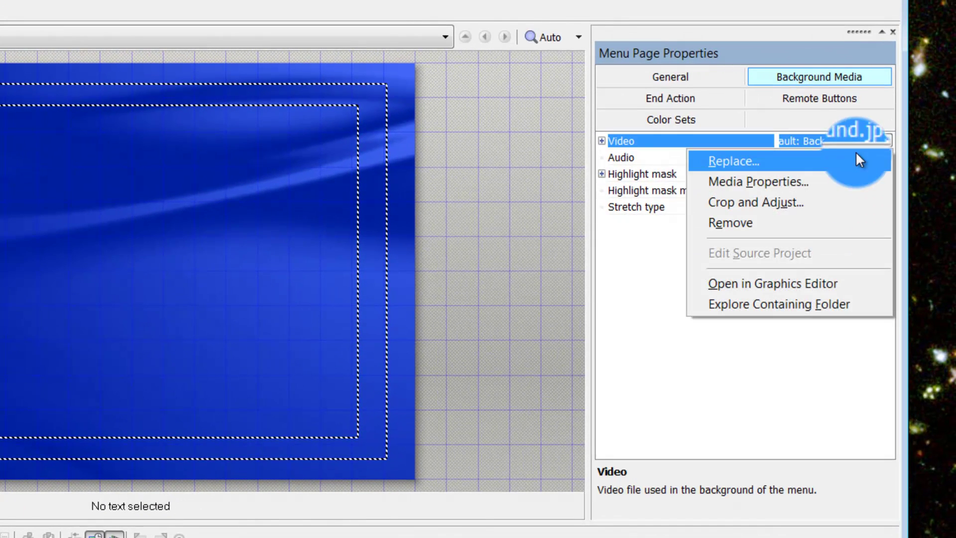
left_click(856, 158)
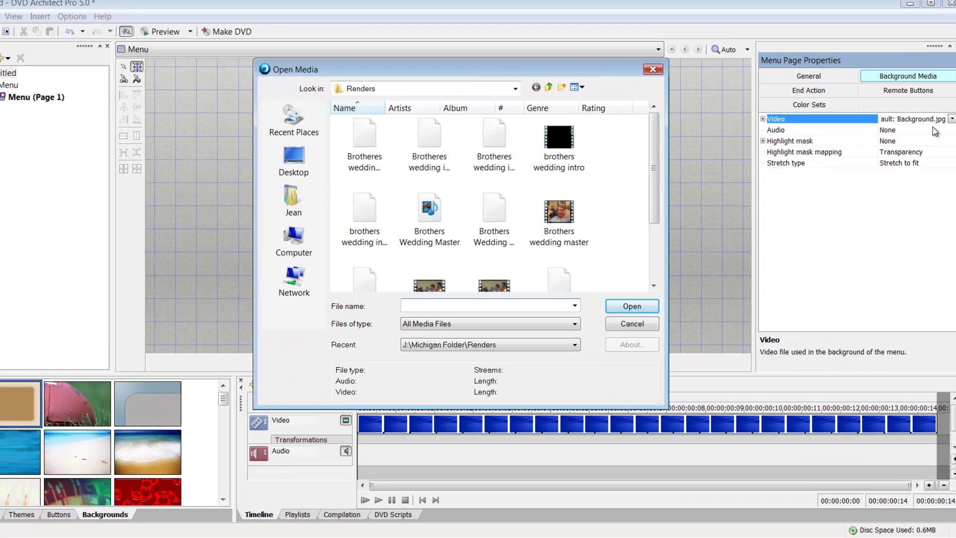
left_click(566, 150)
left_click_drag(571, 74, 562, 34)
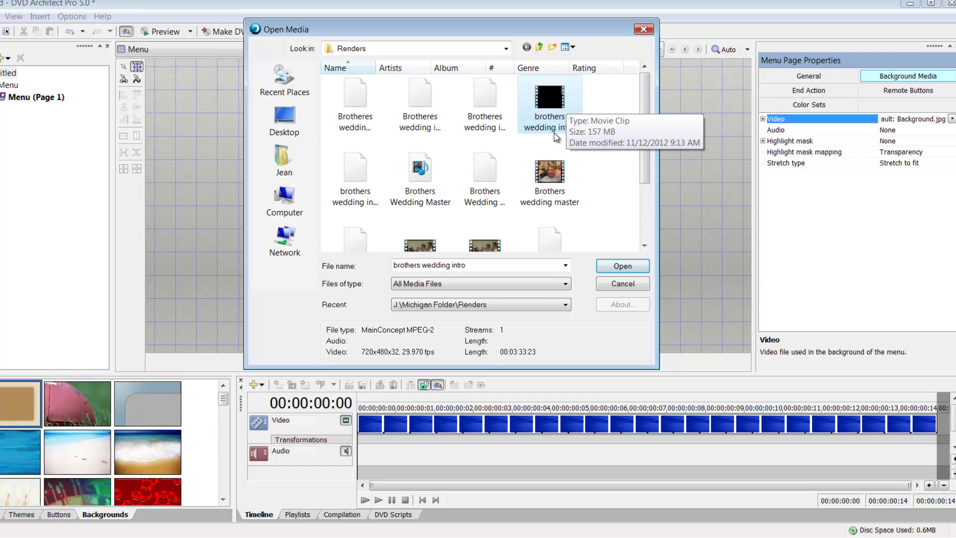
left_click(630, 264)
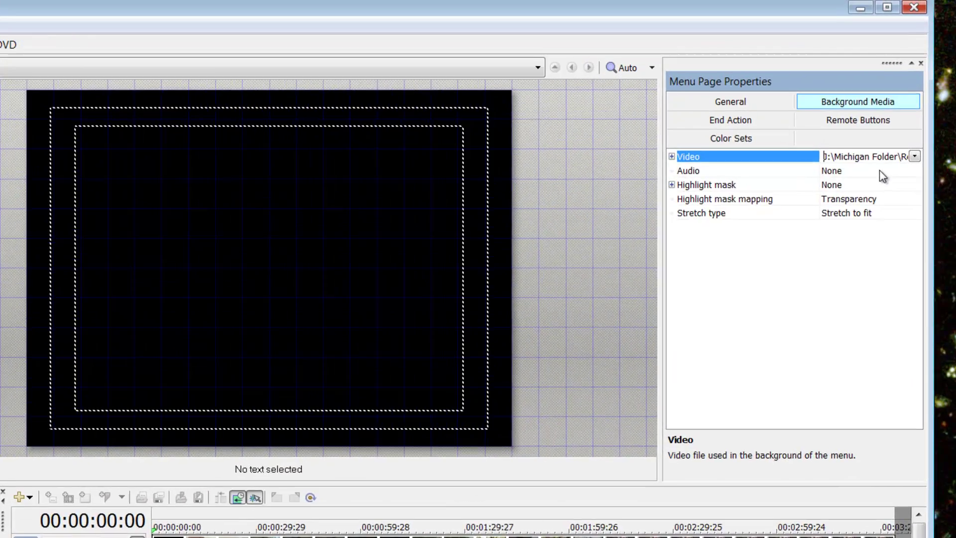
Set Brotheres wedding intro.ac3 as the menu page's background audio.
left_click(953, 131)
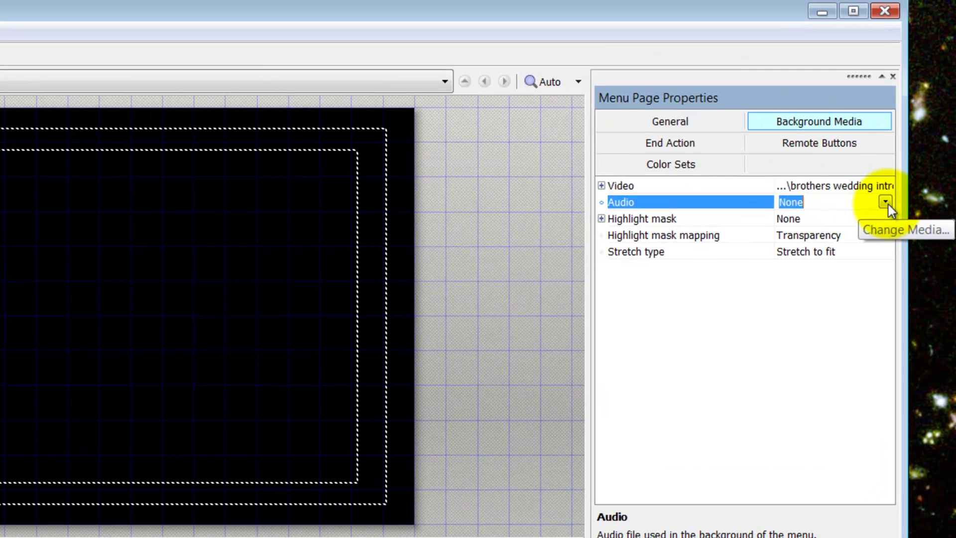
left_click(886, 202)
left_click(871, 219)
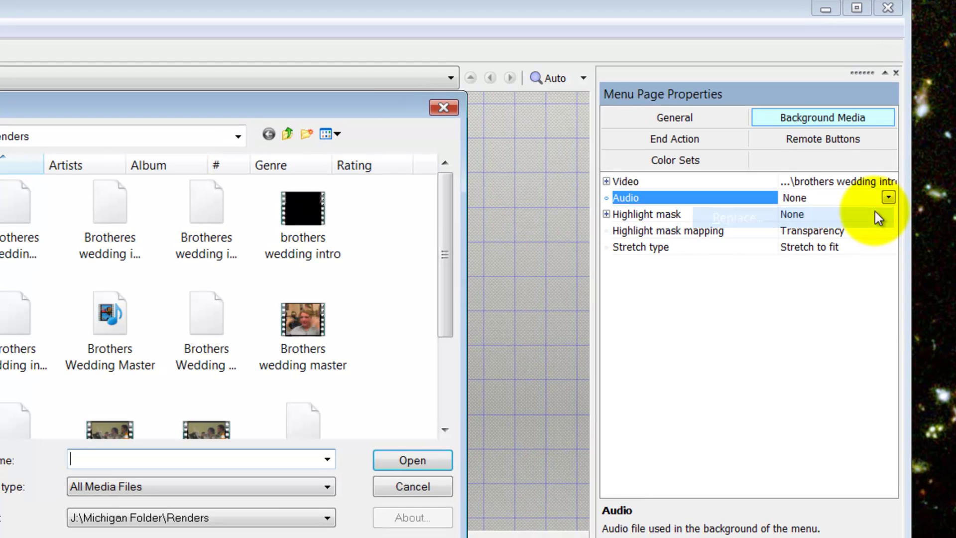
left_click(252, 103)
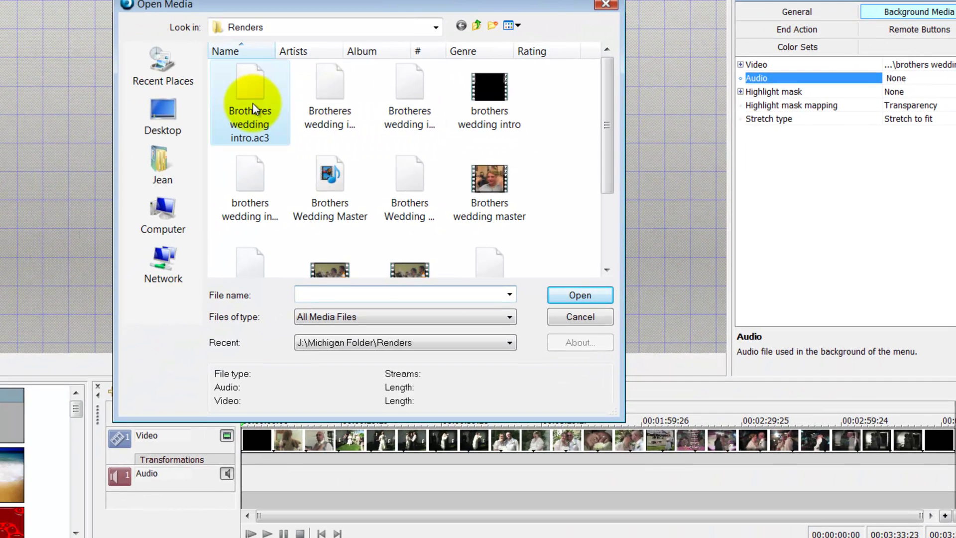
left_click(558, 296)
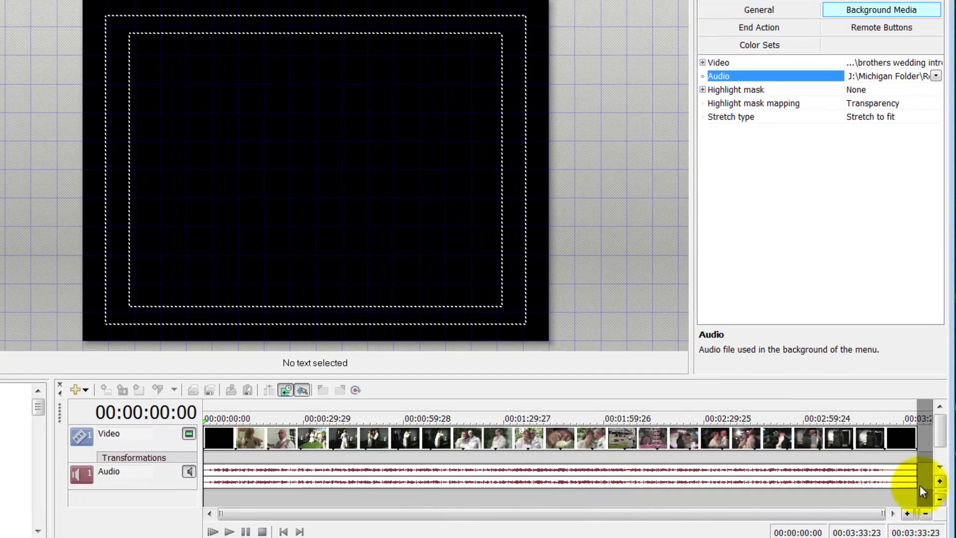
left_click(178, 130)
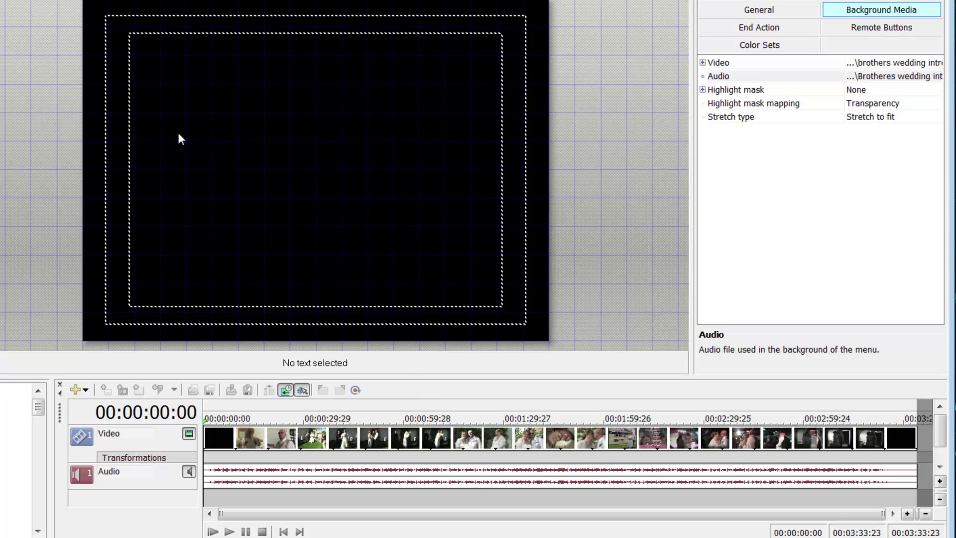
Insert Brothers wedding master as a menu button and move it to the lower-left safe area.
right_click(179, 138)
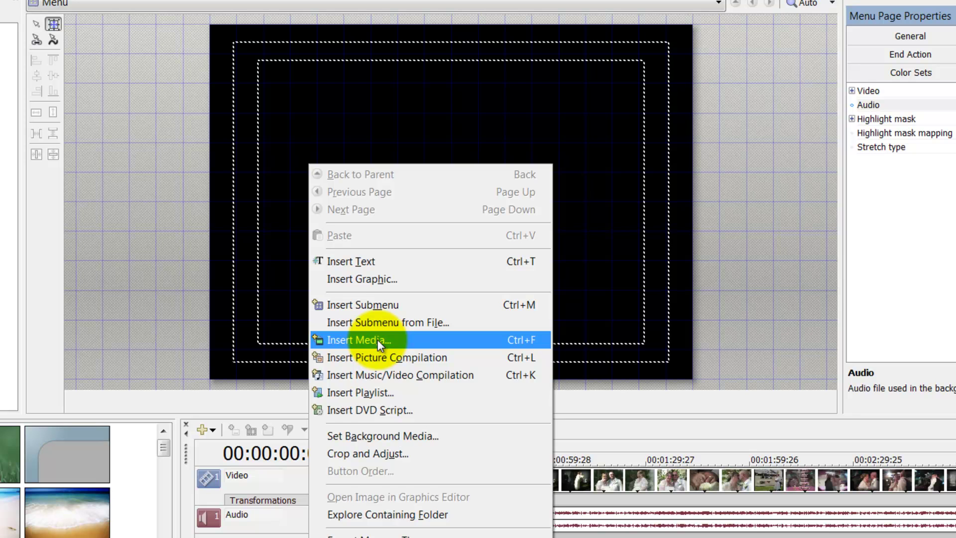
left_click(378, 339)
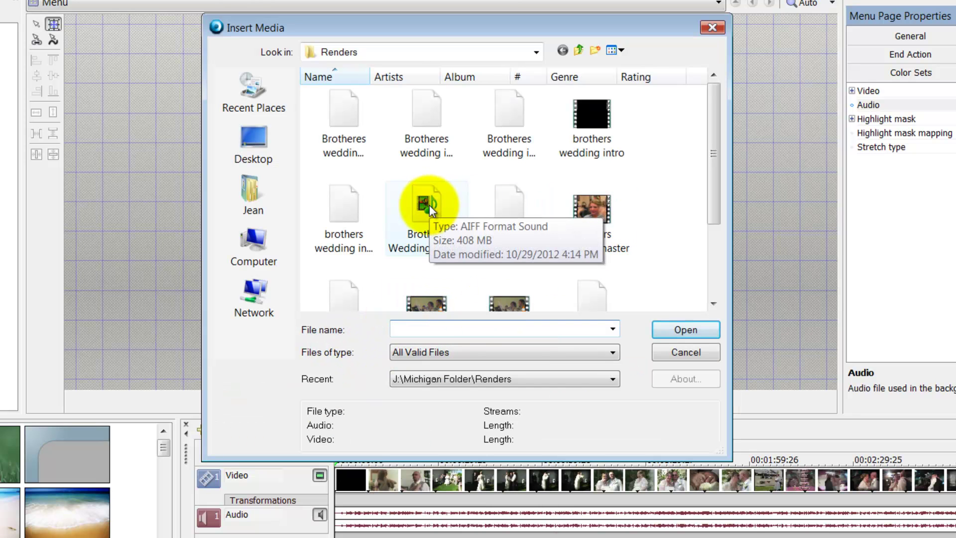
left_click(594, 219)
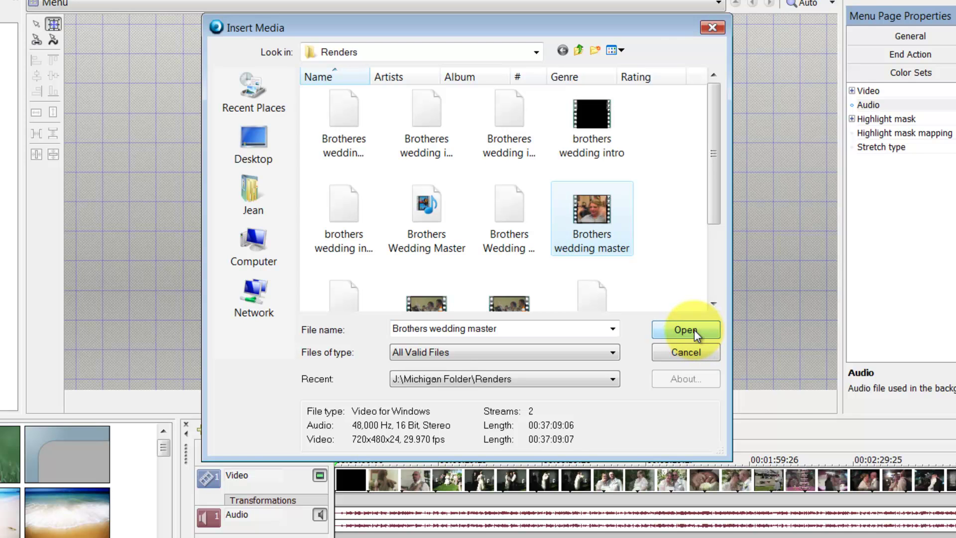
left_click(693, 329)
left_click_drag(462, 241, 334, 316)
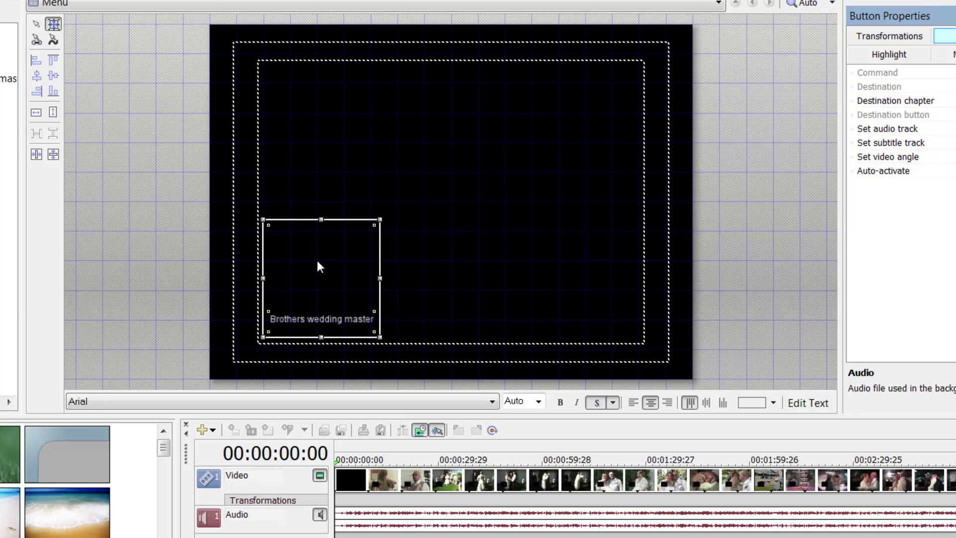
Show the Button Style choices for the Brothers wedding master button.
right_click(307, 320)
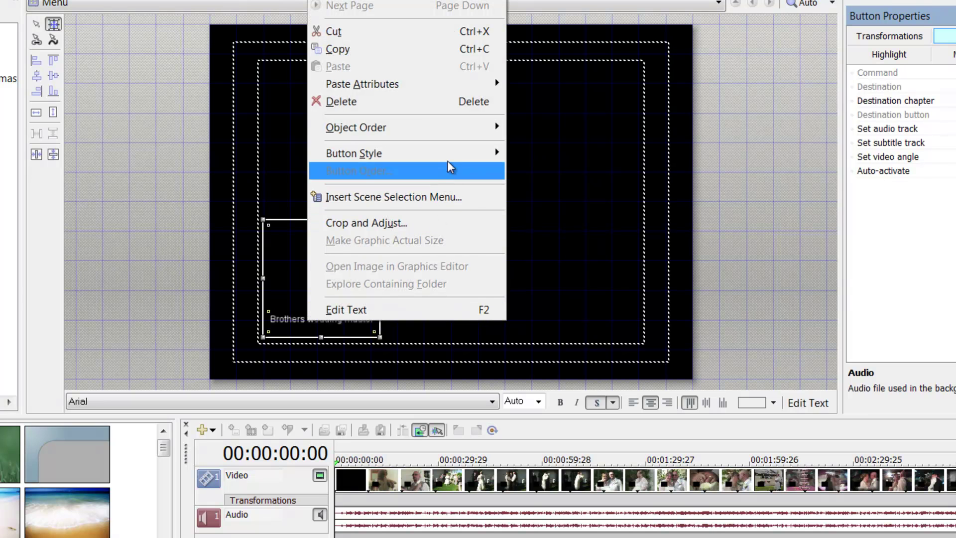
mouse_move(451, 165)
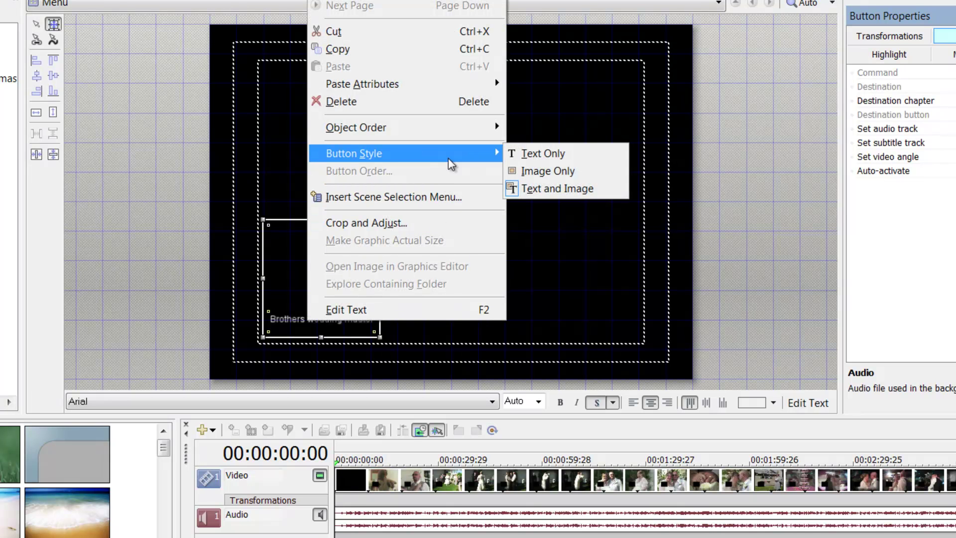
Make the button text-only, relabel it 'Play', and shrink its box to fit.
left_click(559, 164)
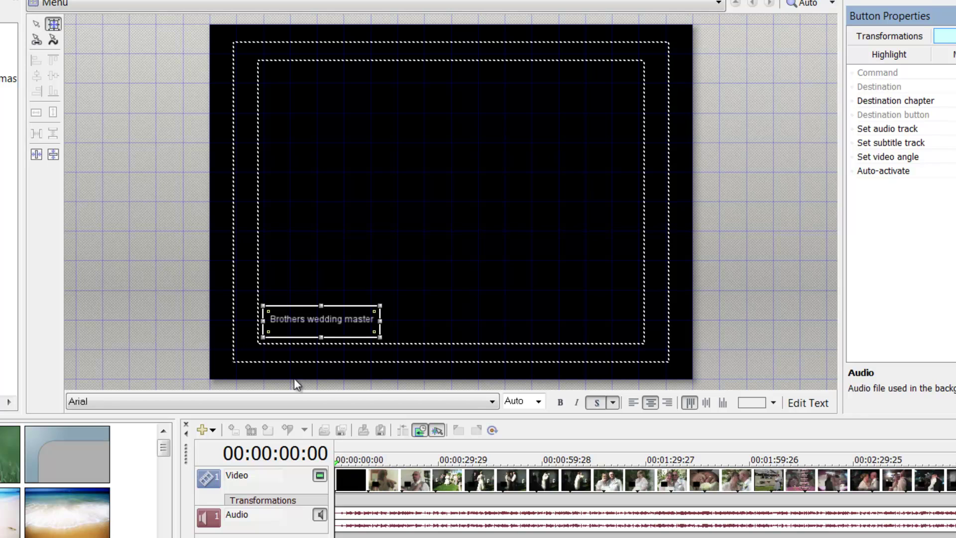
right_click(329, 322)
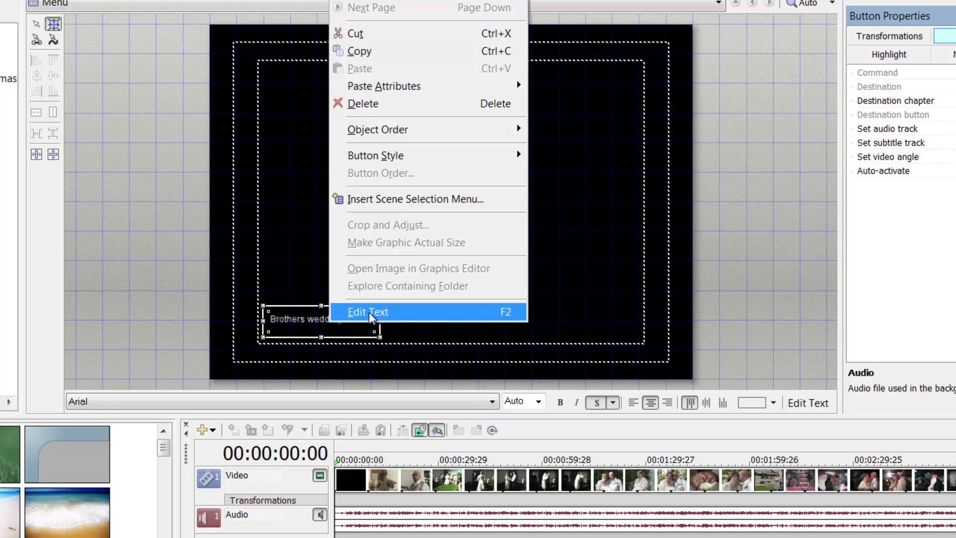
left_click(368, 312)
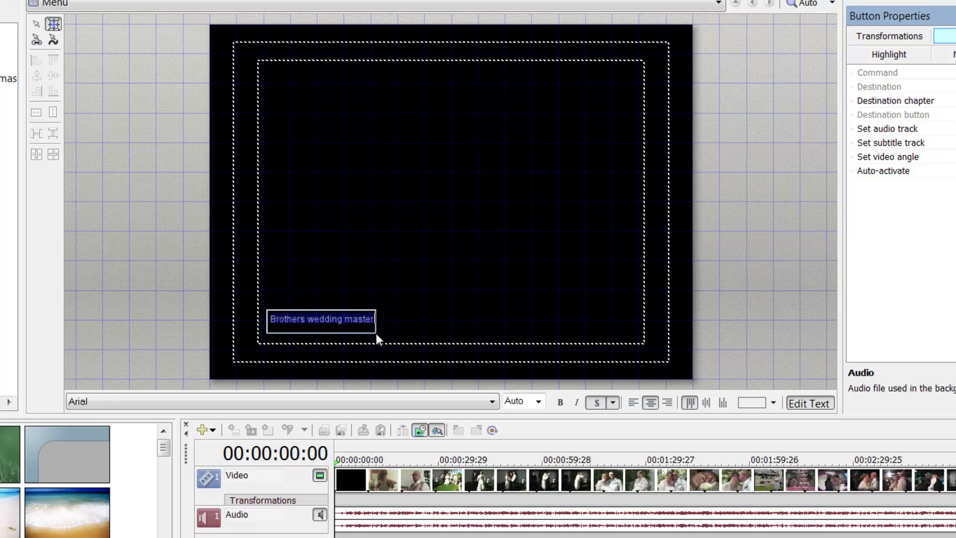
type("Play")
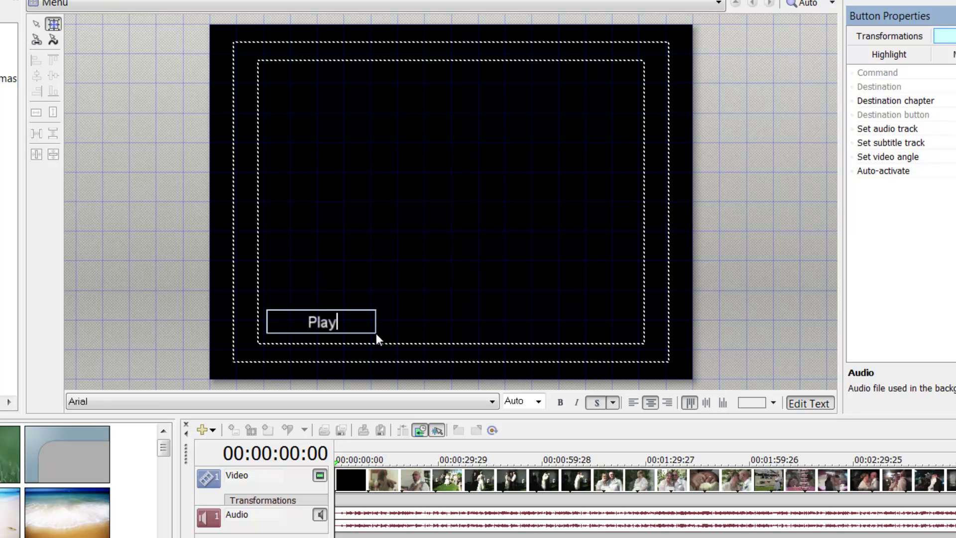
left_click(387, 277)
left_click_drag(384, 301, 362, 296)
Set the Play button's font to Candara at size 22.
left_click(270, 402)
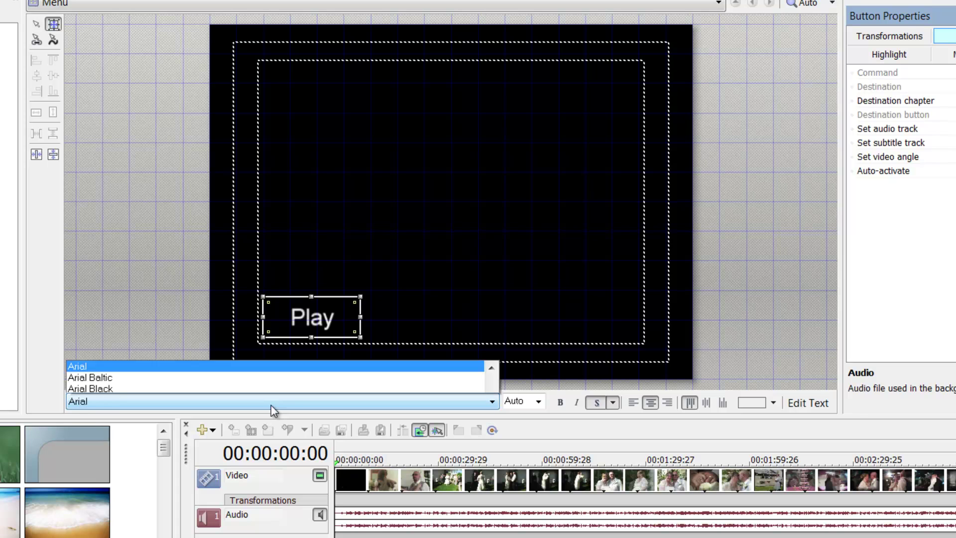
left_click(270, 377)
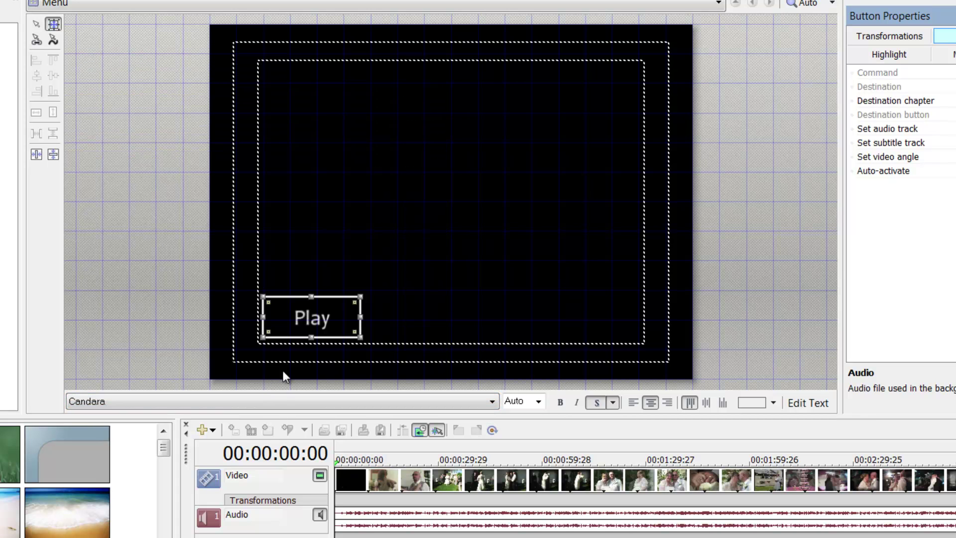
left_click(539, 404)
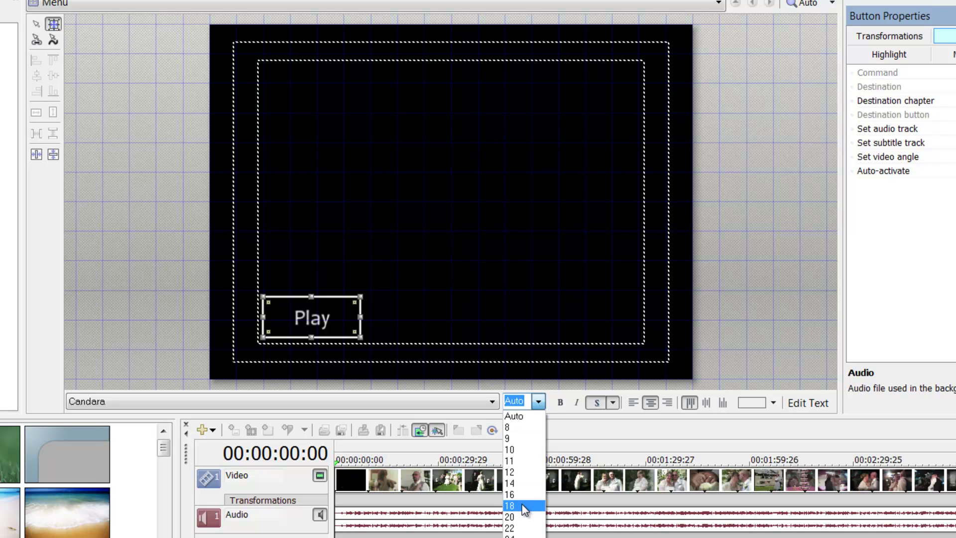
left_click(522, 527)
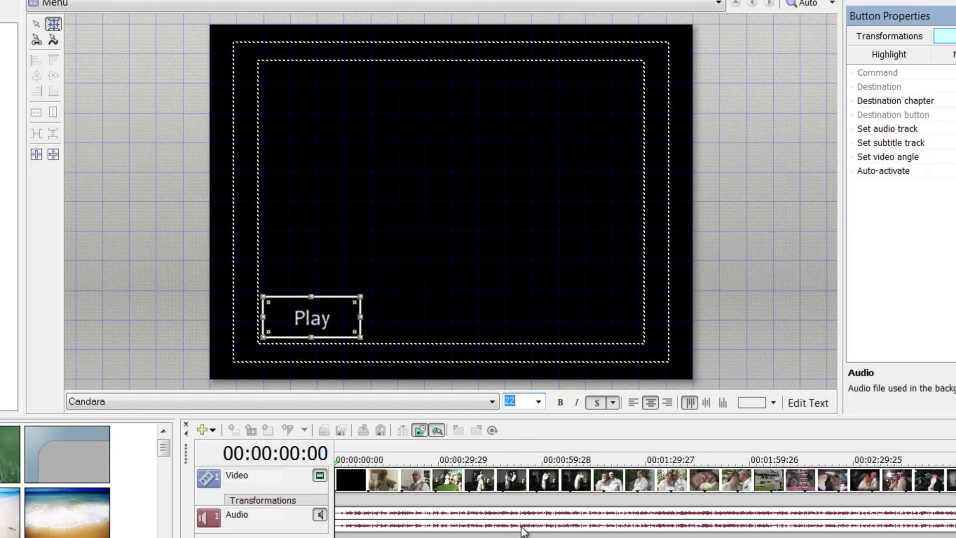
left_click(508, 339)
left_click(323, 328)
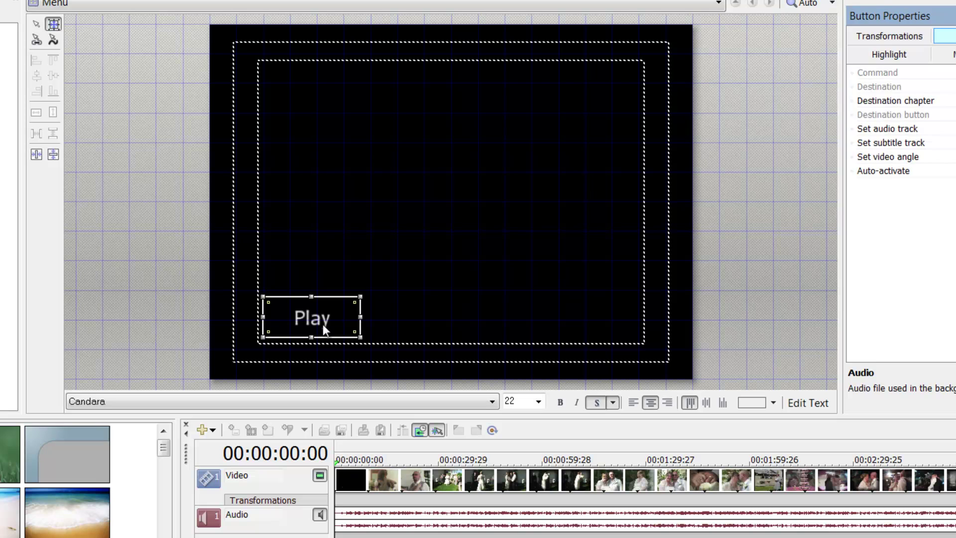
left_click(309, 256)
left_click(318, 312)
Insert a 'Scene Selection' menu button with 6 links per page and drag it to the lower right beside Play.
right_click(324, 315)
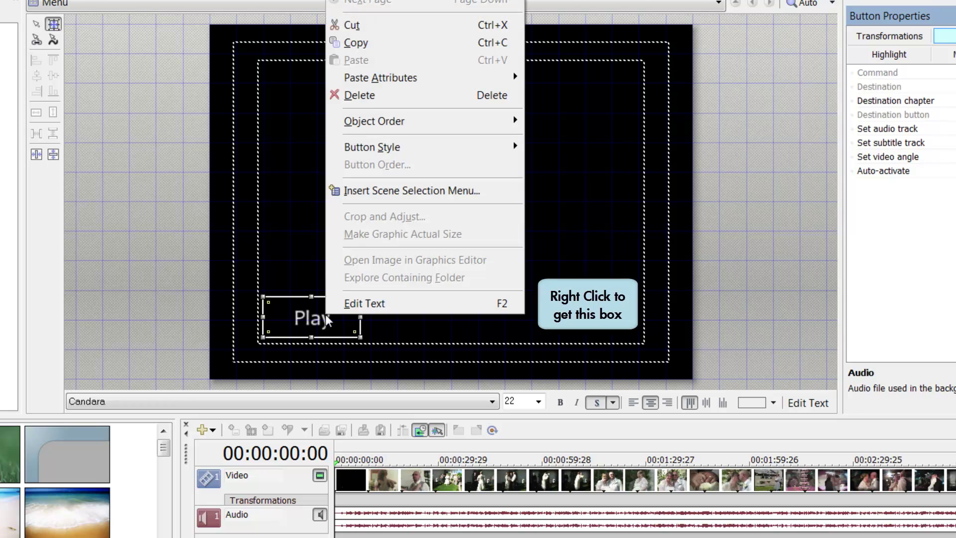
left_click(378, 191)
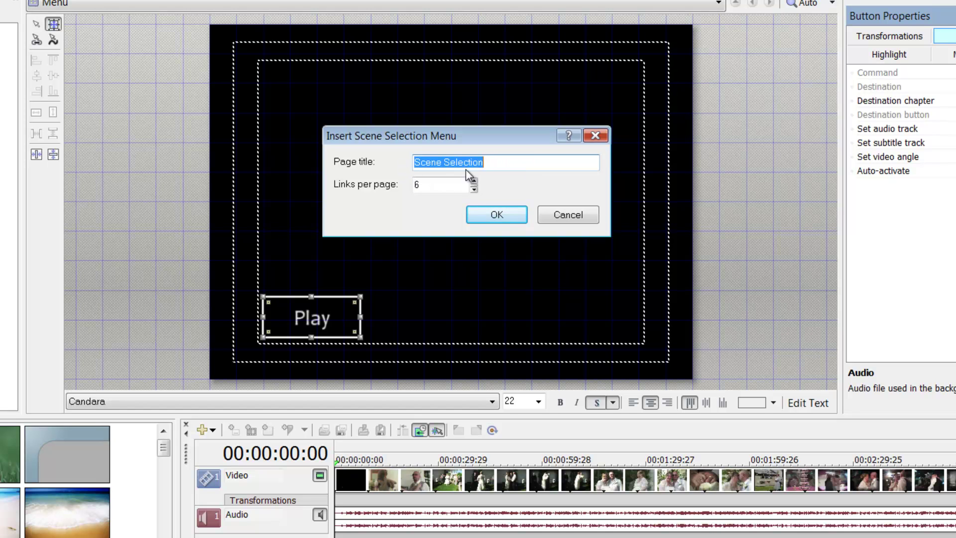
left_click(427, 184)
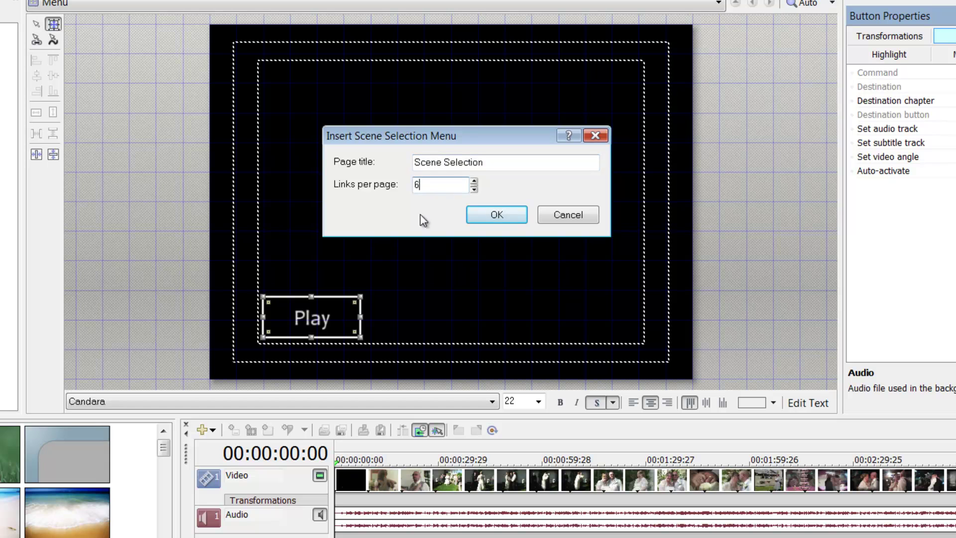
left_click(434, 190)
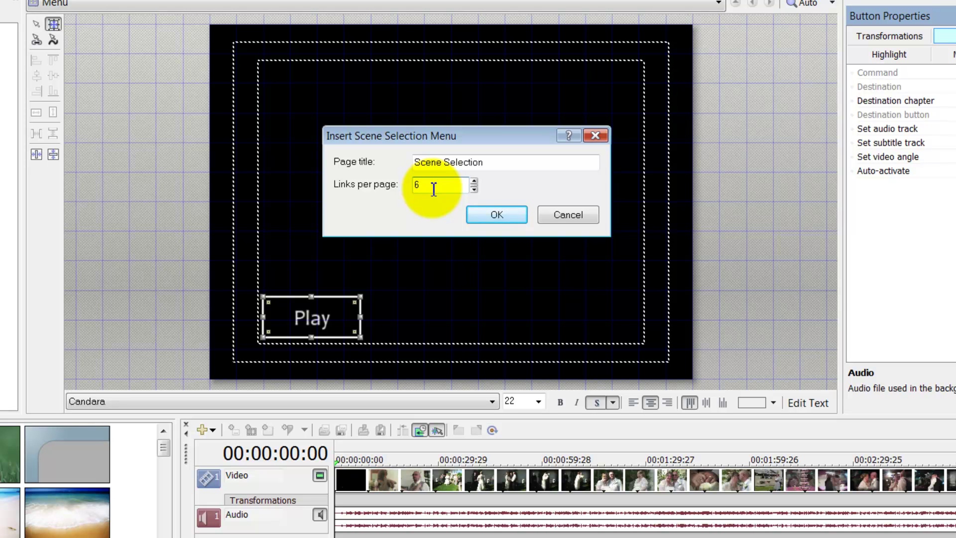
left_click(498, 215)
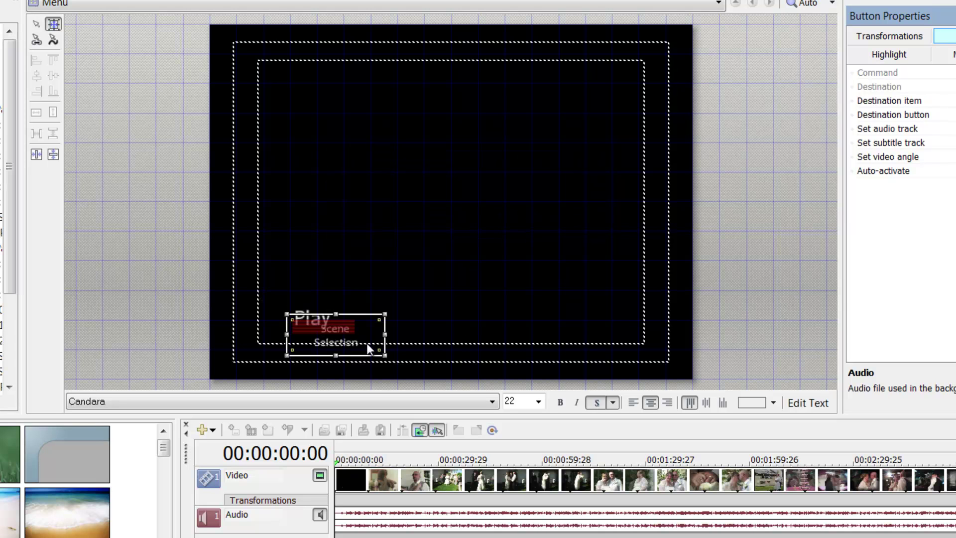
left_click_drag(366, 342, 623, 327)
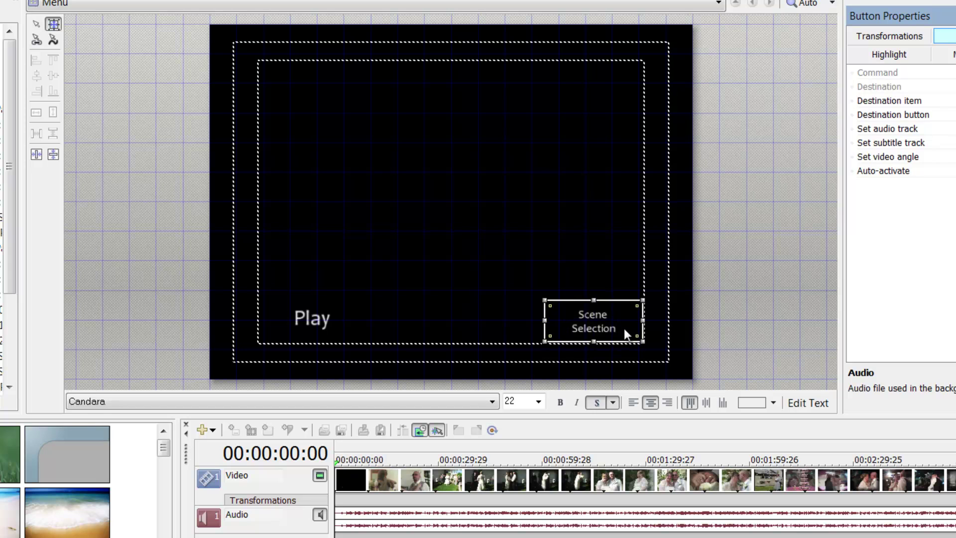
Relabel the second button 'Chapters', fixing the 'Chpaters' typo.
double_click(587, 317)
key("BackSpace")
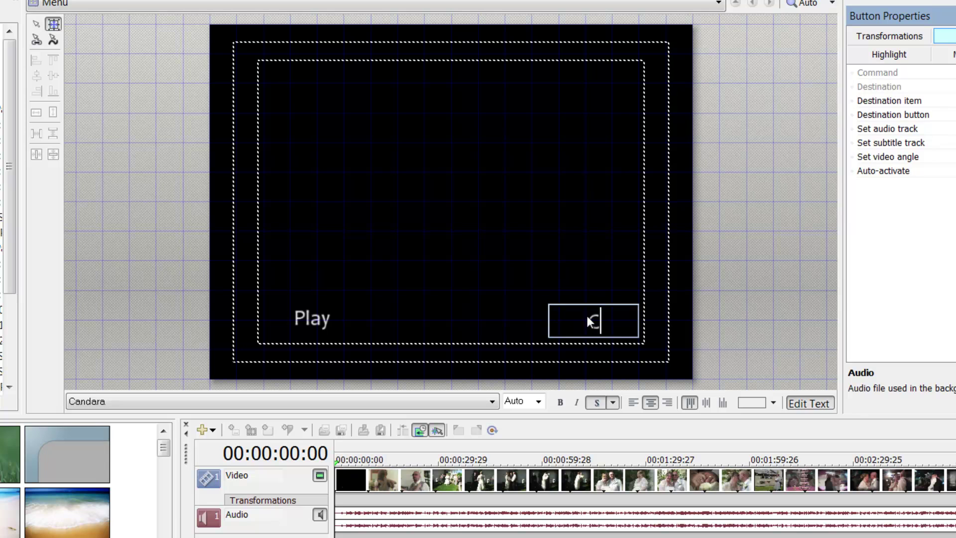
type("Chpaters")
left_click(435, 283)
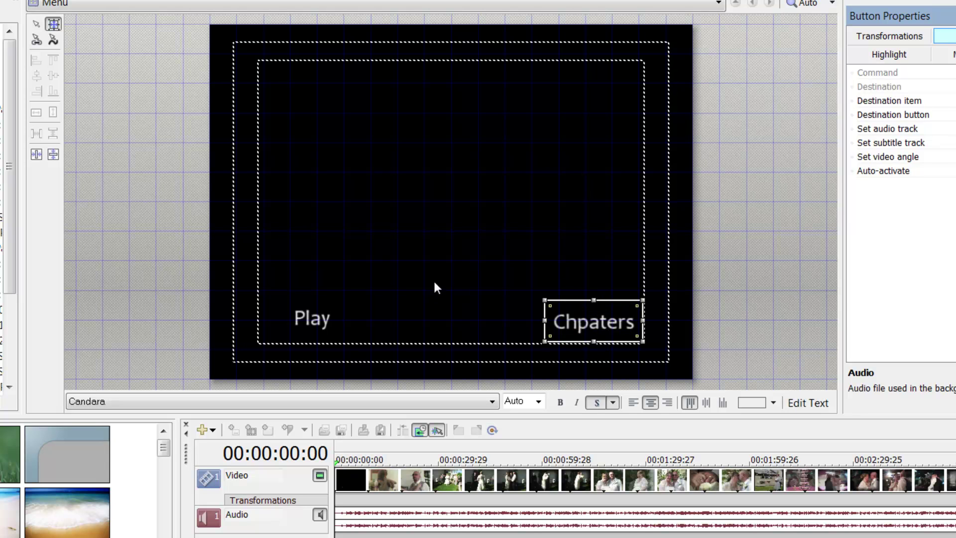
double_click(580, 327)
left_click(577, 324)
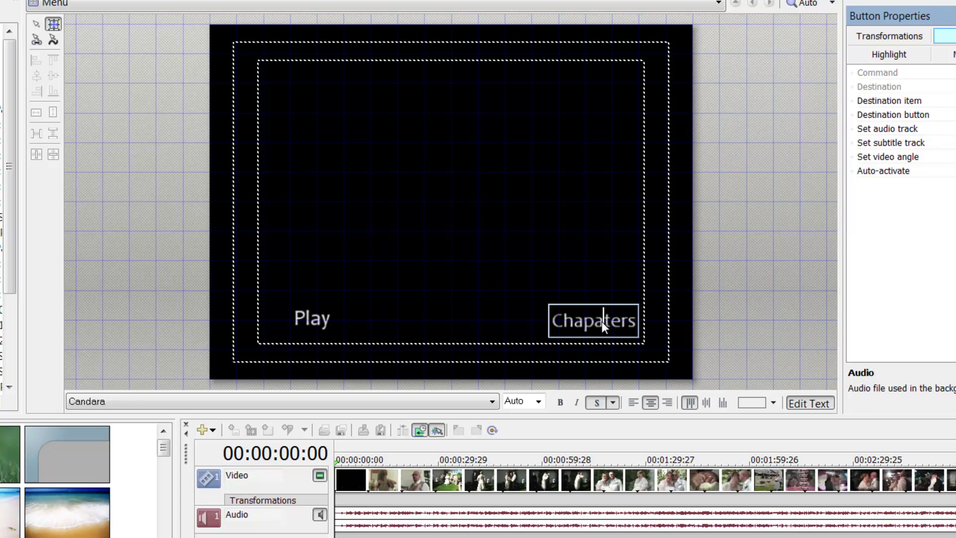
left_click(601, 321)
key("BackSpace")
left_click(603, 273)
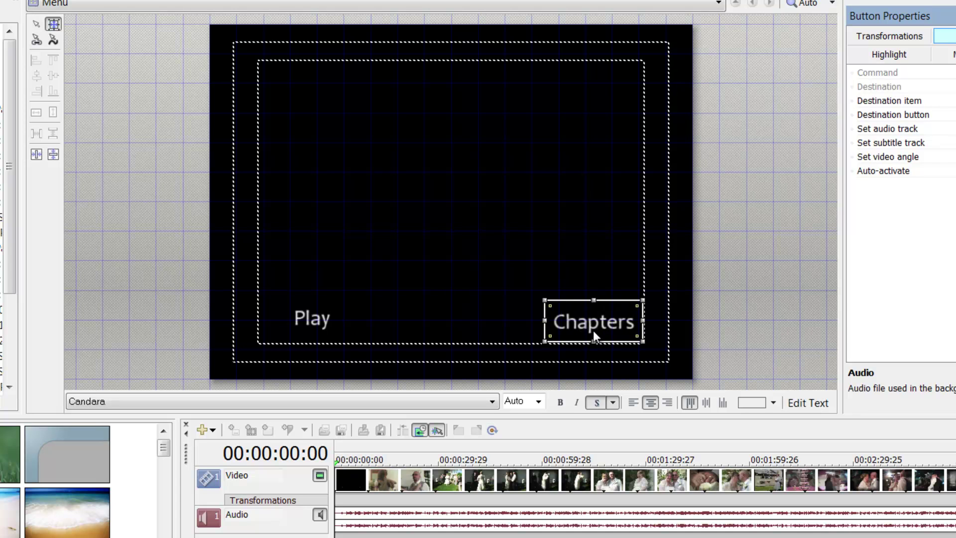
Set the Chapters button's font size to 22 to match Play.
left_click(537, 402)
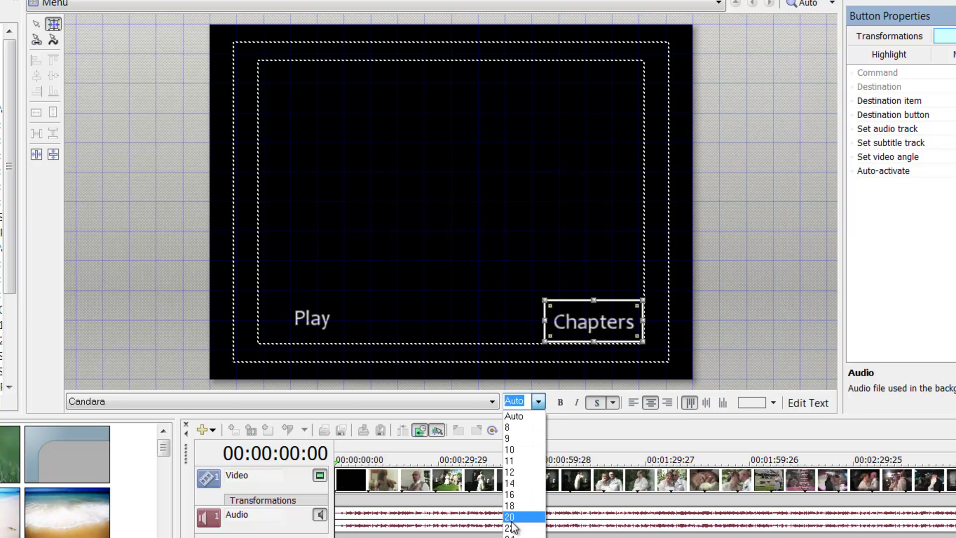
left_click(517, 517)
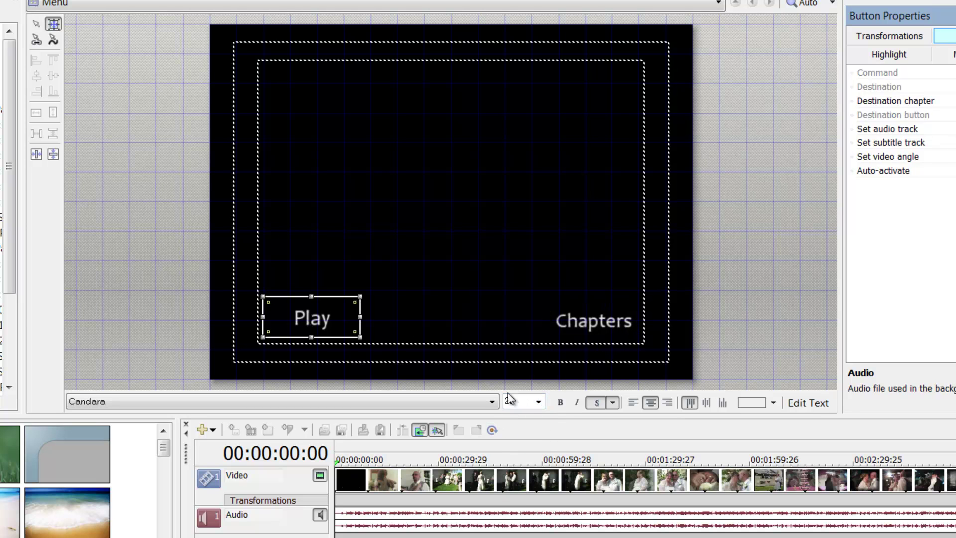
left_click(574, 327)
left_click(538, 401)
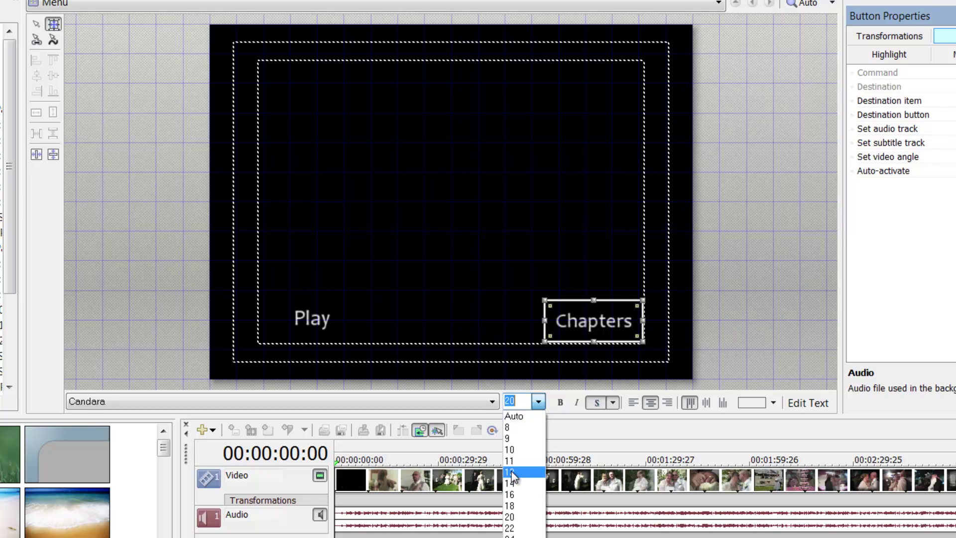
left_click(513, 528)
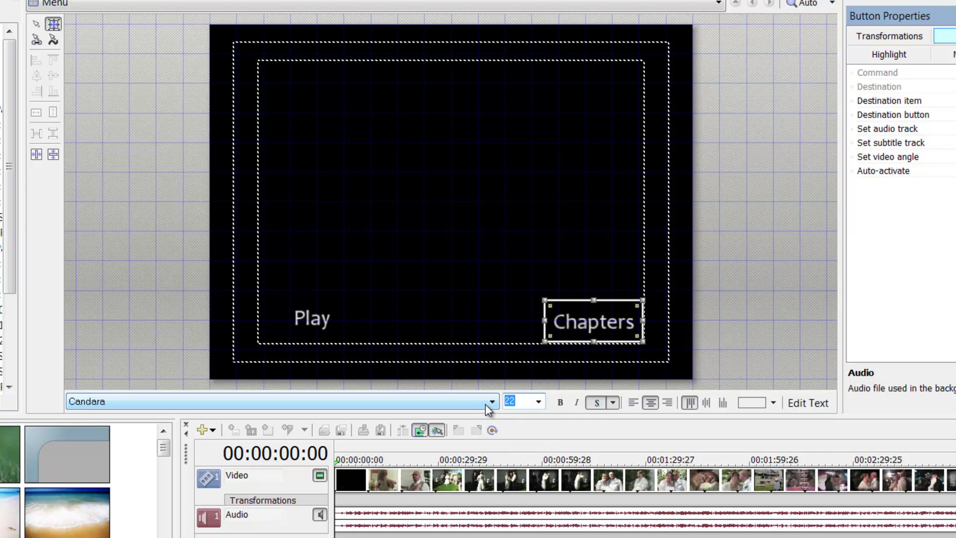
Nudge the Chapters button and show the 00:00:31:18 video frame behind the menu.
left_click(309, 318, "ctrl")
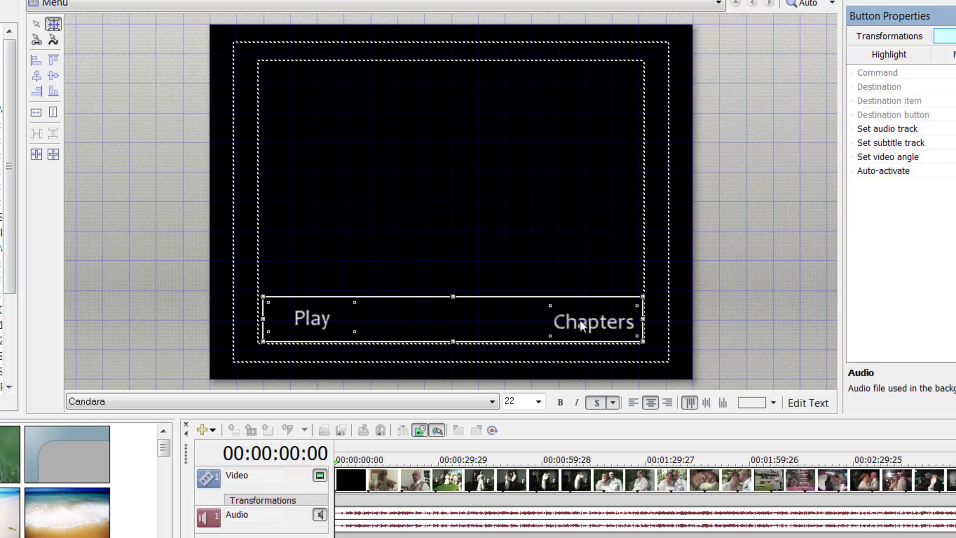
left_click(529, 265)
left_click_drag(570, 326, 571, 329)
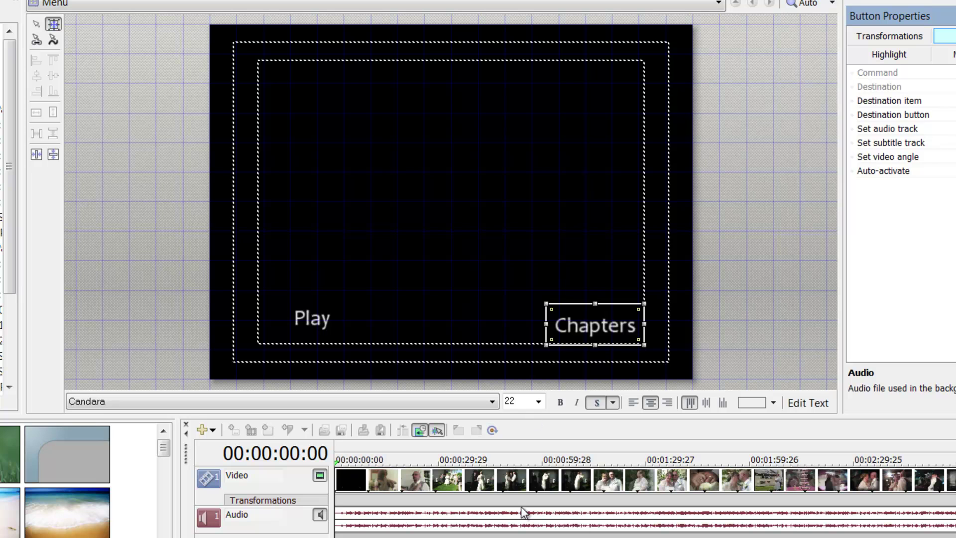
left_click(444, 486)
Line up Play and Chapters, then centre the pair horizontally and vertically on the menu.
left_click(320, 323)
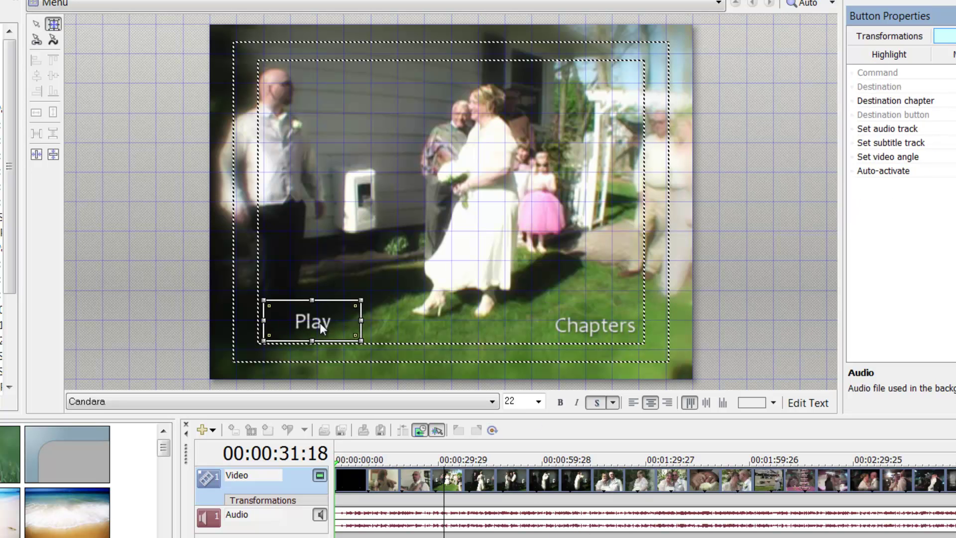
left_click_drag(320, 322, 316, 327)
left_click(585, 324)
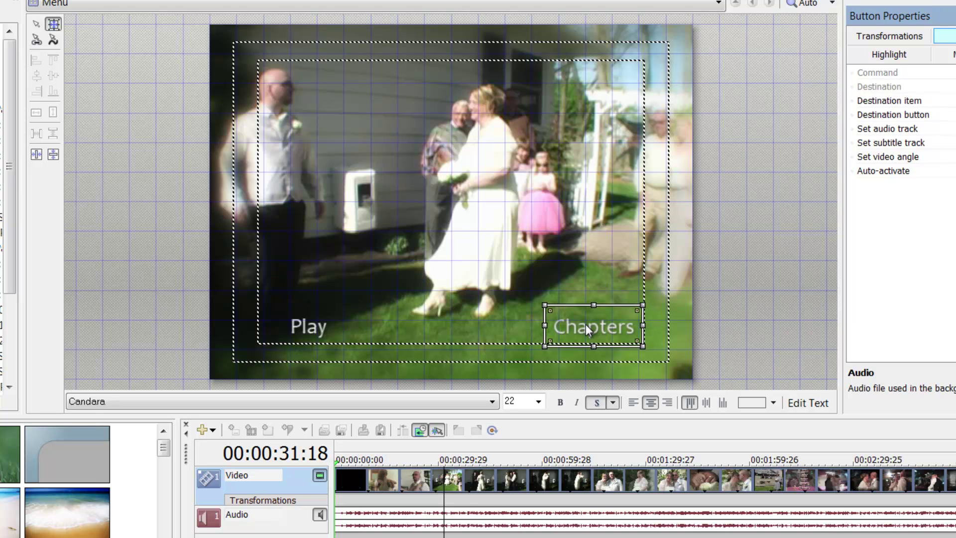
left_click_drag(586, 324, 619, 331)
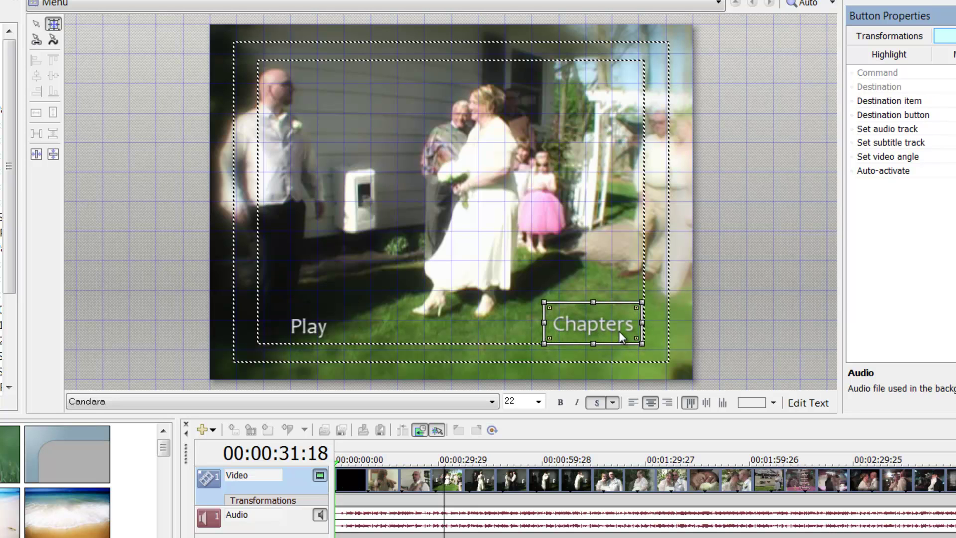
left_click(299, 325)
left_click_drag(296, 324, 285, 329)
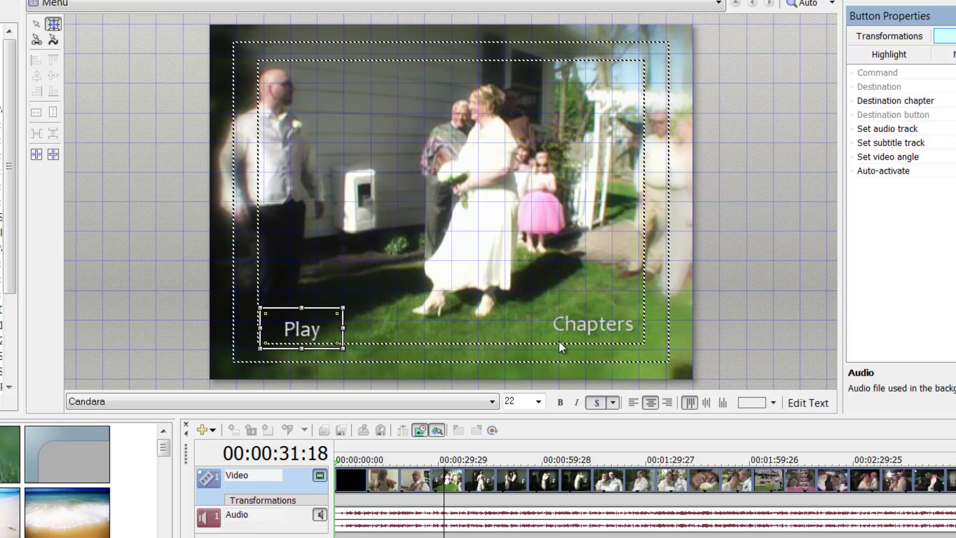
left_click_drag(604, 329, 606, 334)
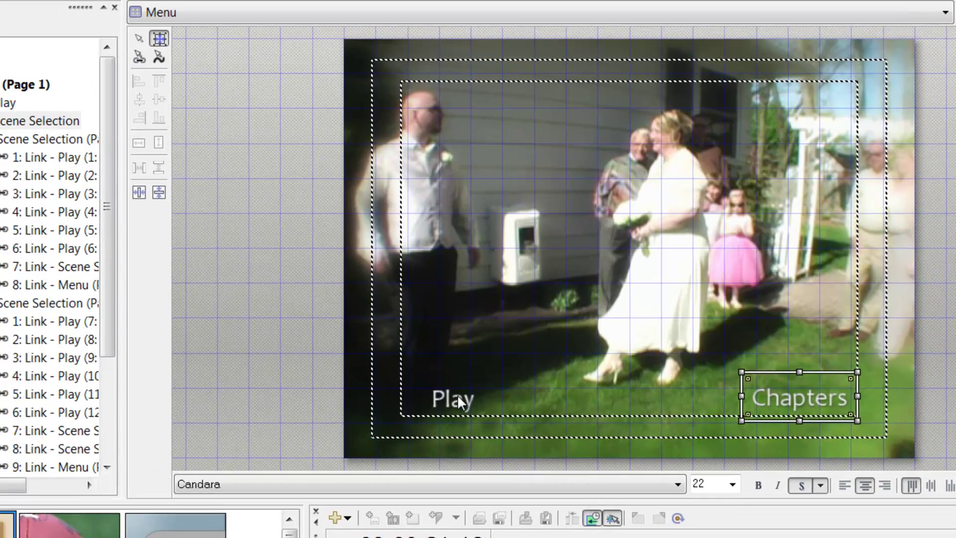
left_click(302, 328, "ctrl")
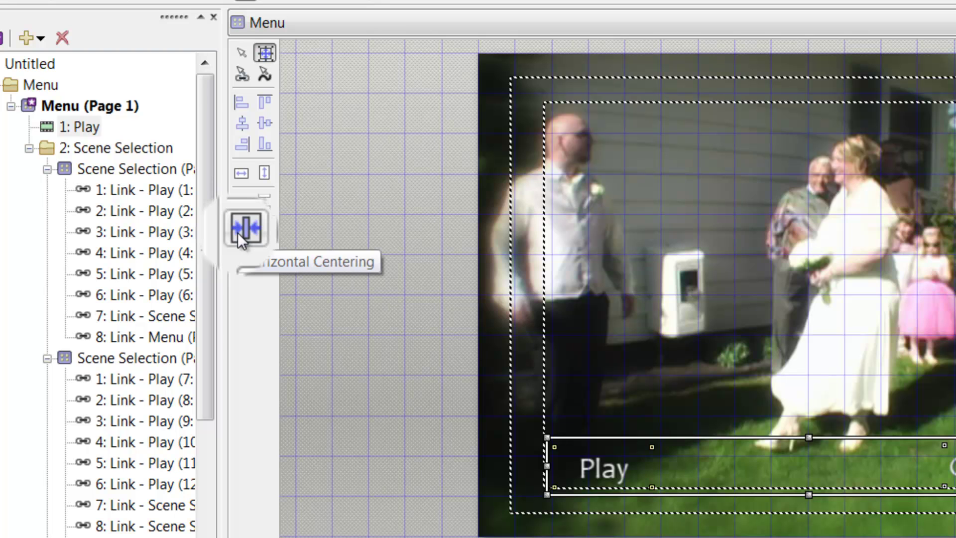
left_click(237, 231)
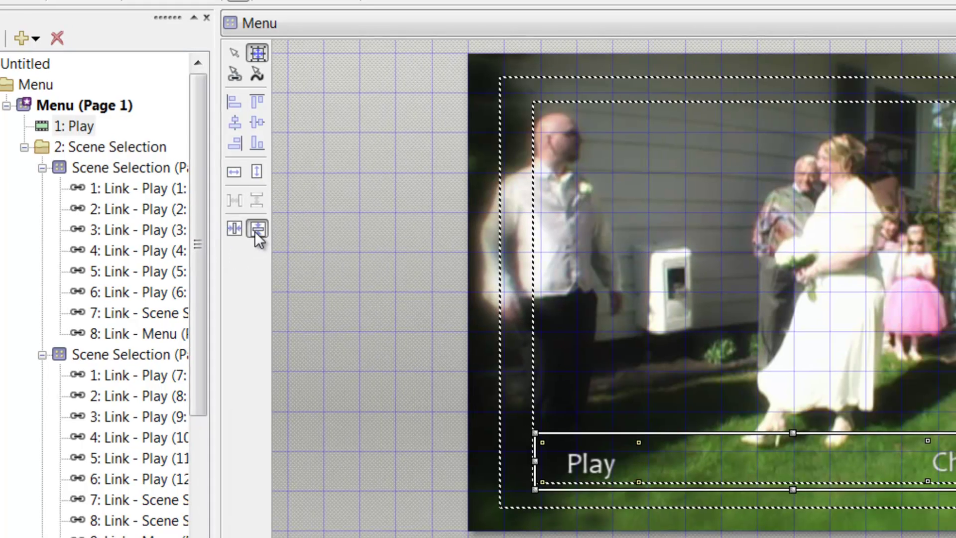
left_click(264, 230)
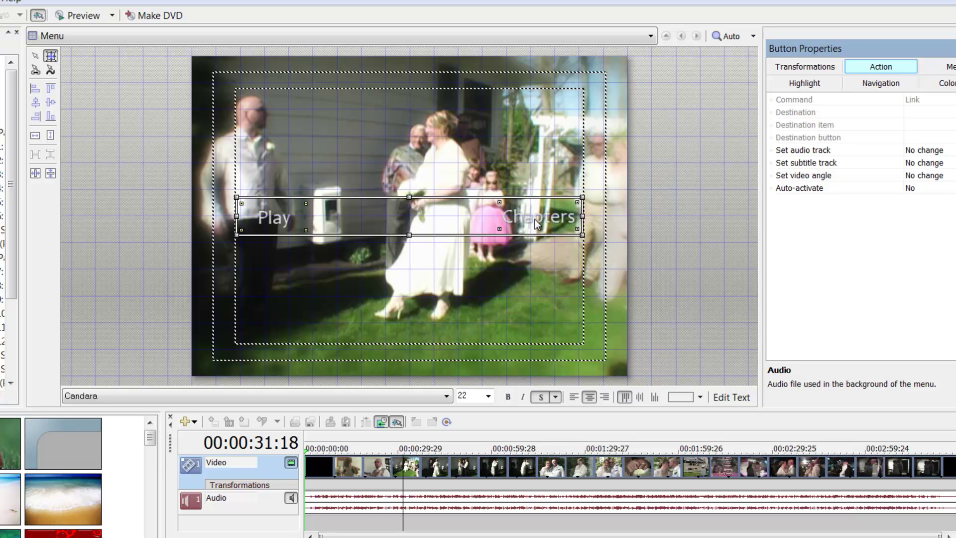
Move the button pair to the menu's bottom, centre it horizontally, and make both buttons the same size.
left_click_drag(535, 219, 538, 327)
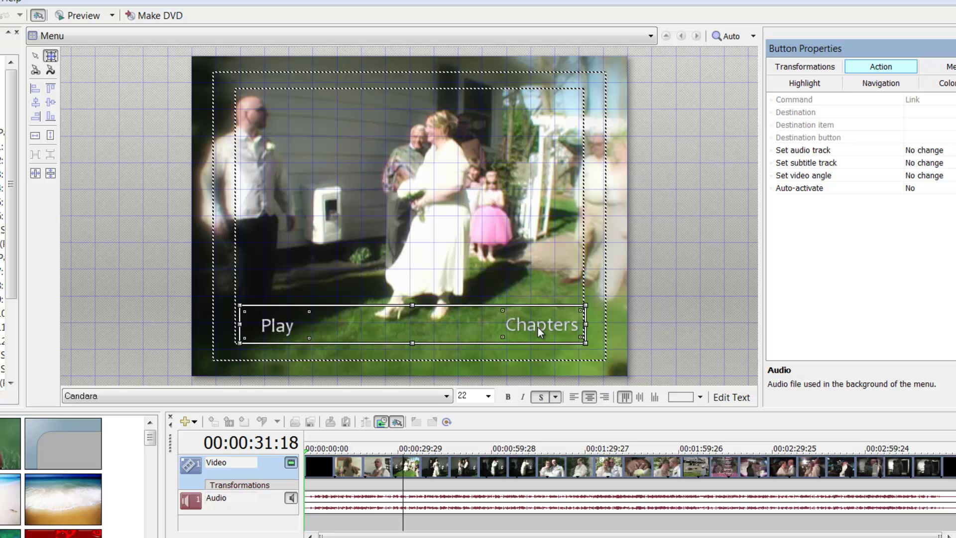
left_click(34, 172)
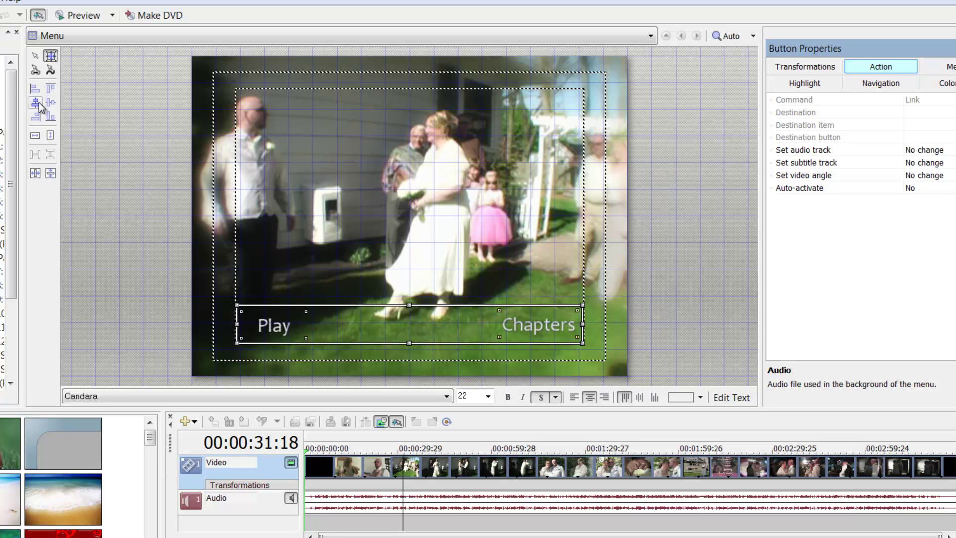
left_click(38, 140)
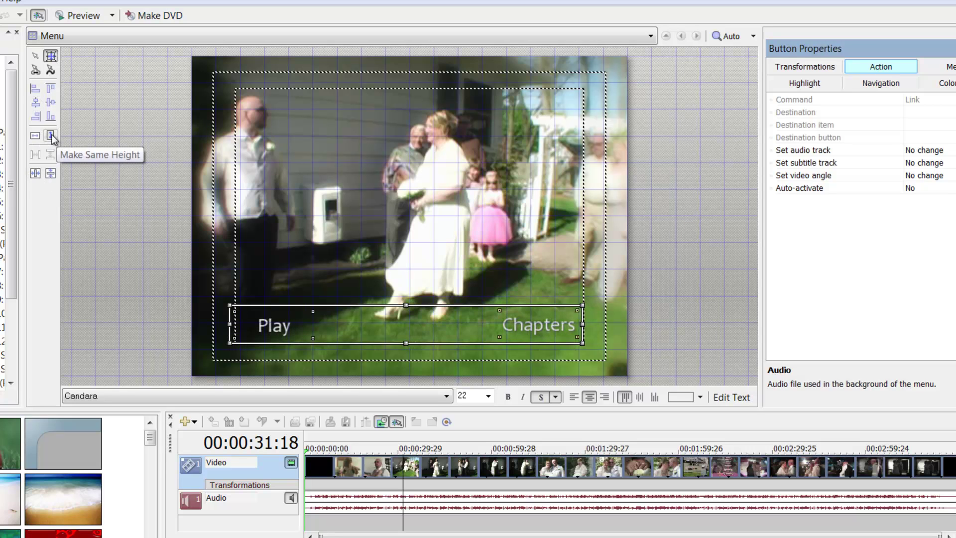
left_click(52, 141)
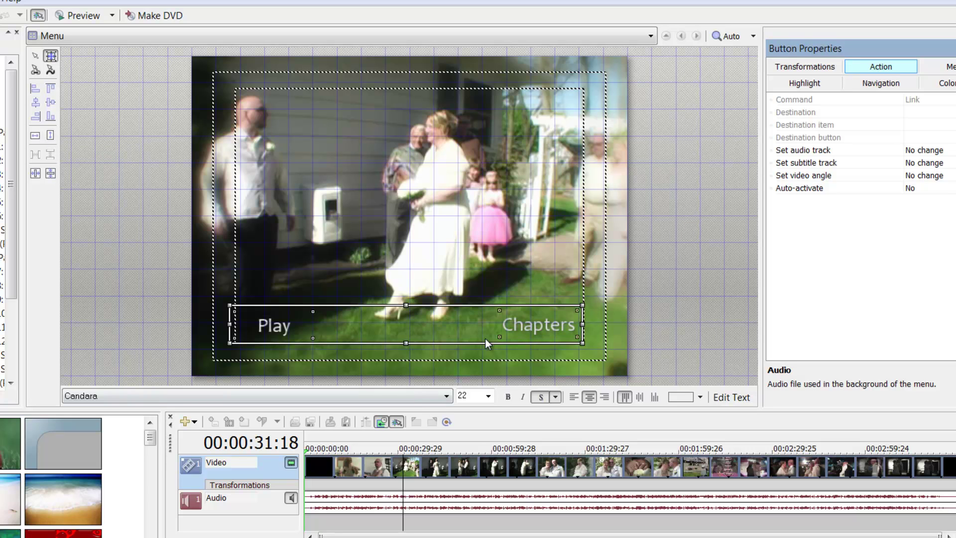
Check the Play and Chapters button destinations, then preview the DVD menu.
left_click(525, 332)
left_click(268, 330)
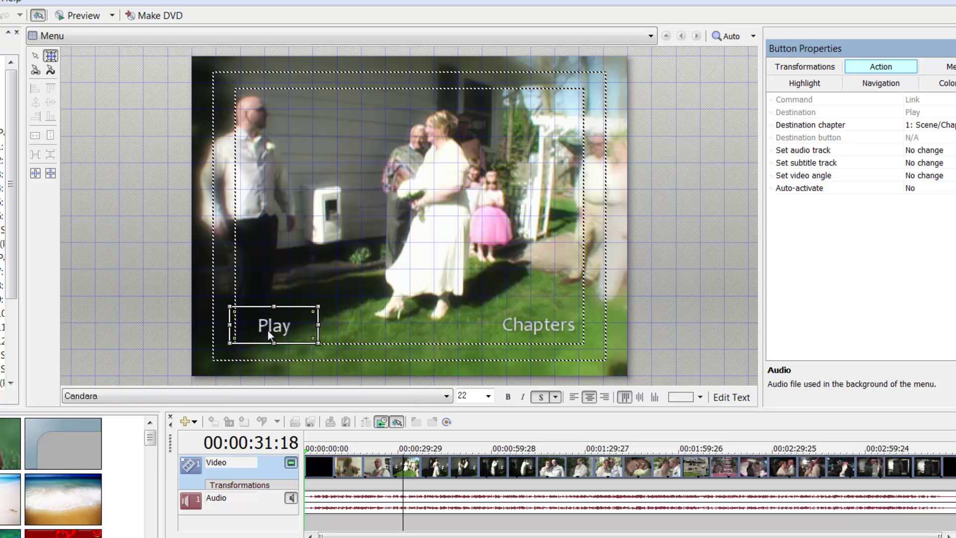
key("Right")
key("Right")
key("Right")
key("Right")
key("Right")
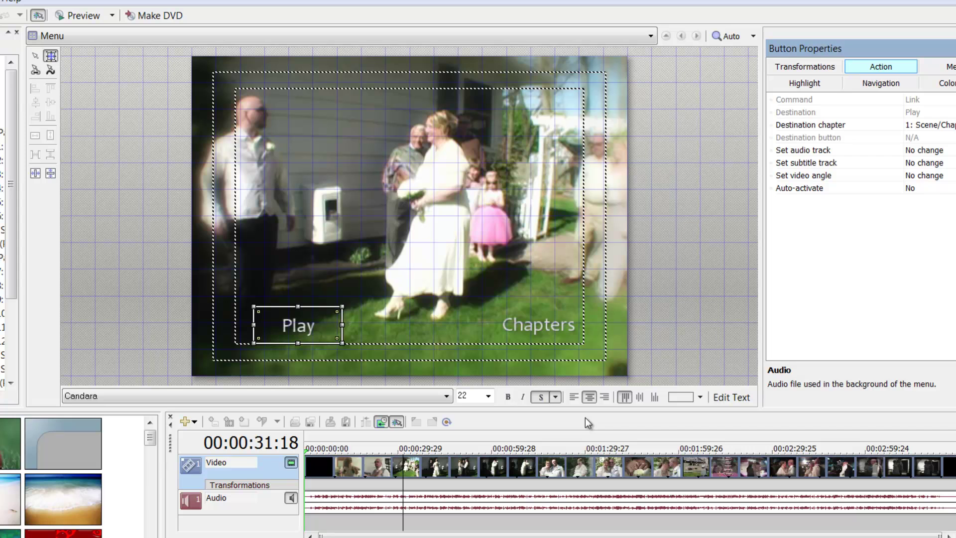
key("Left")
key("Left")
key("Left")
key("Left")
key("Left")
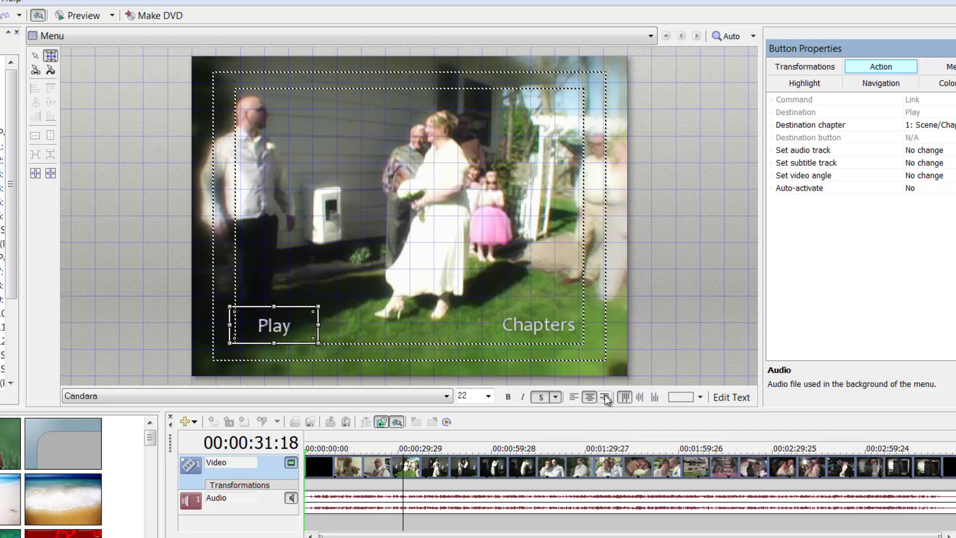
left_click(524, 332)
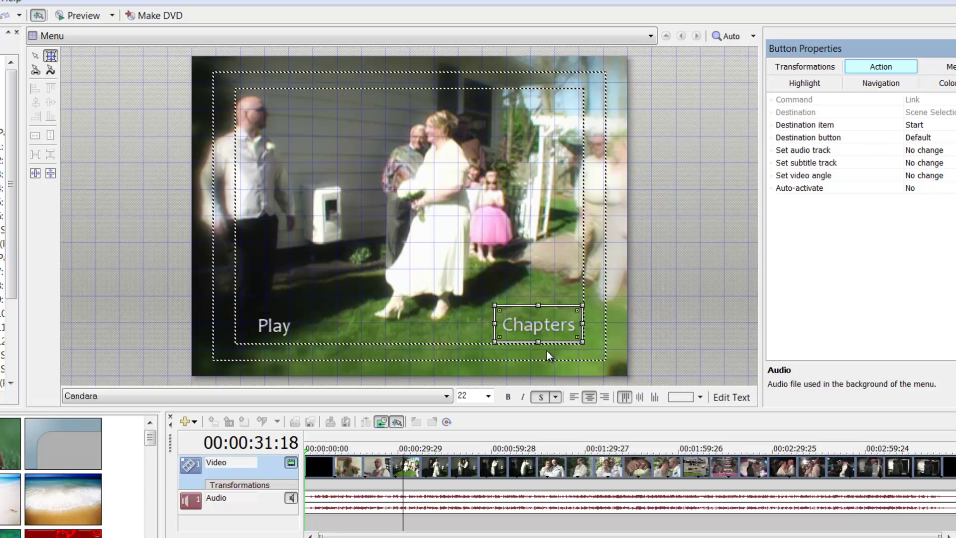
left_click(482, 317)
left_click(263, 327)
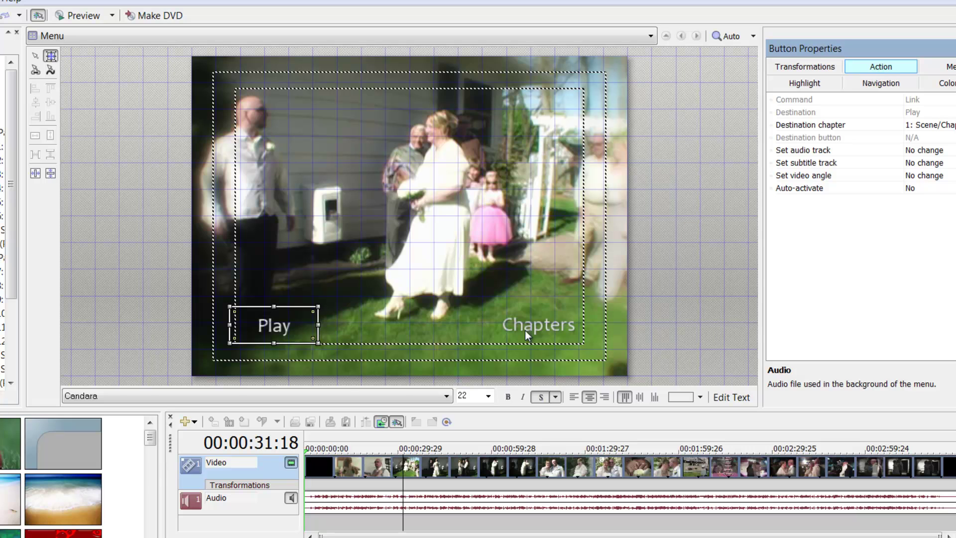
left_click(482, 333)
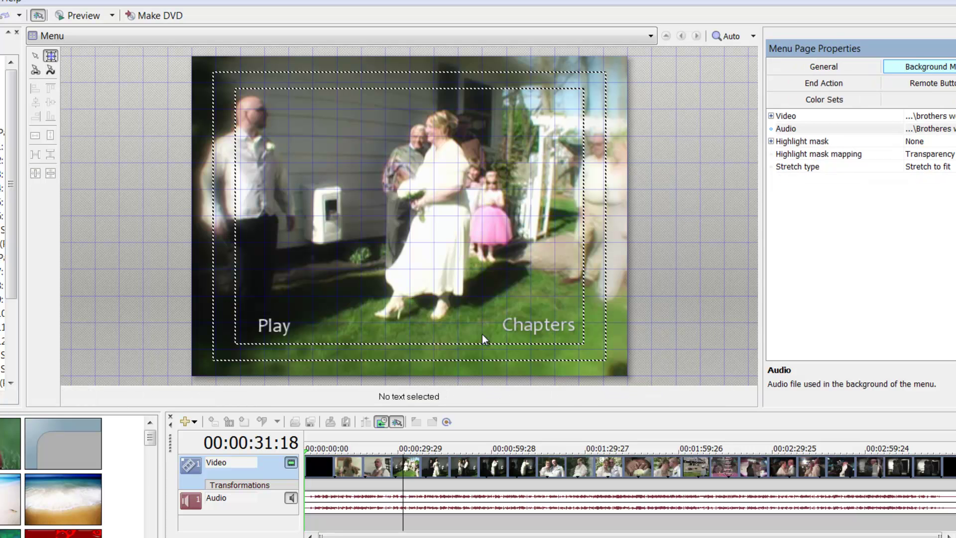
left_click(536, 330)
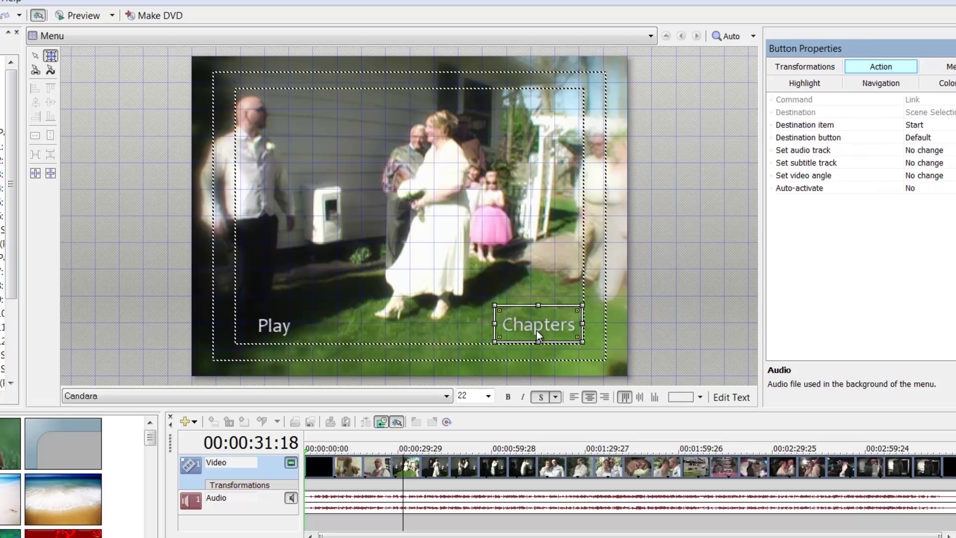
left_click(440, 285)
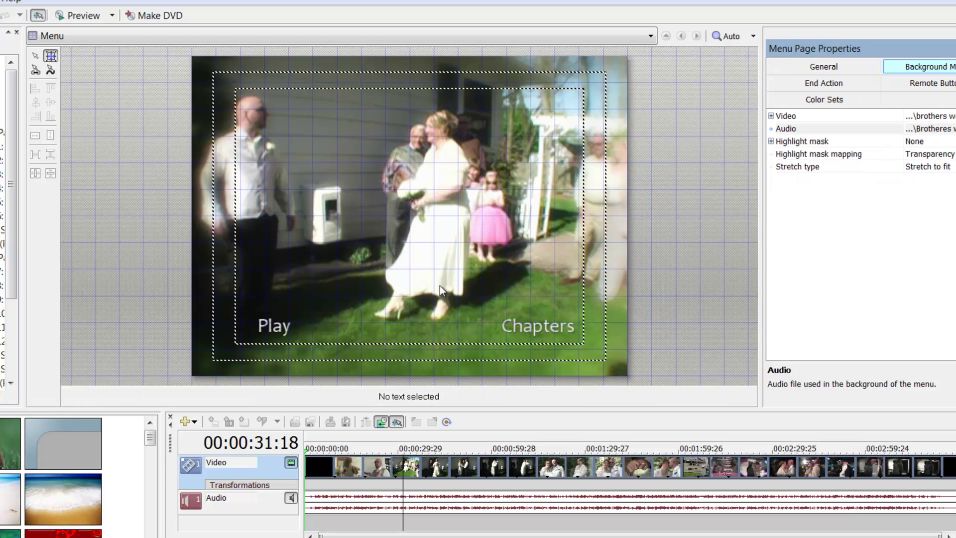
left_click(87, 18)
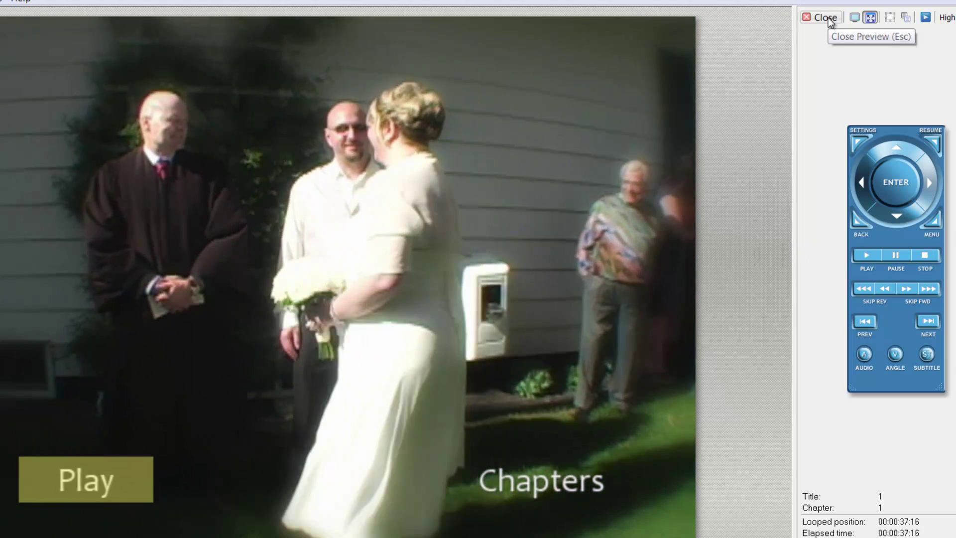
Close the preview, scrub the background video to a later frame, then rewind to 00:00:00:00.
left_click(821, 17)
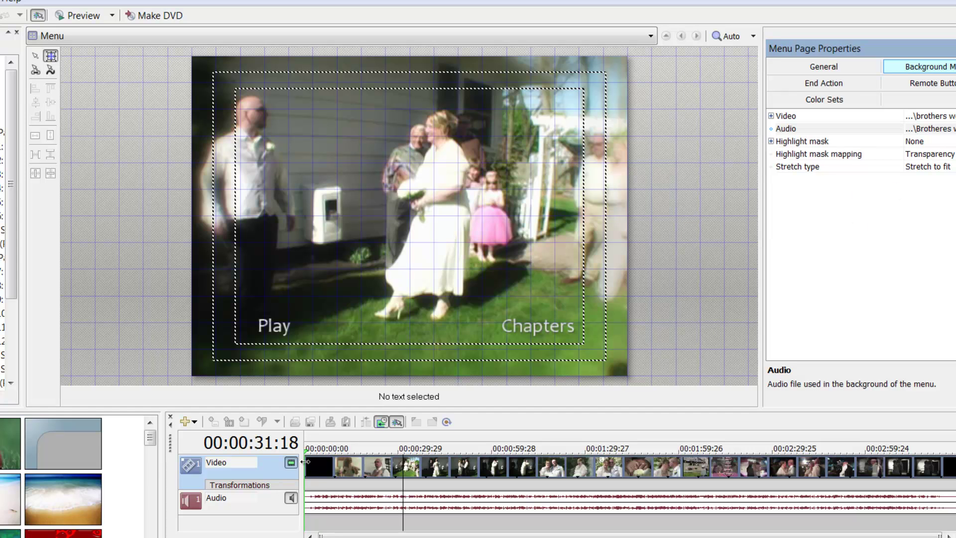
left_click(306, 462)
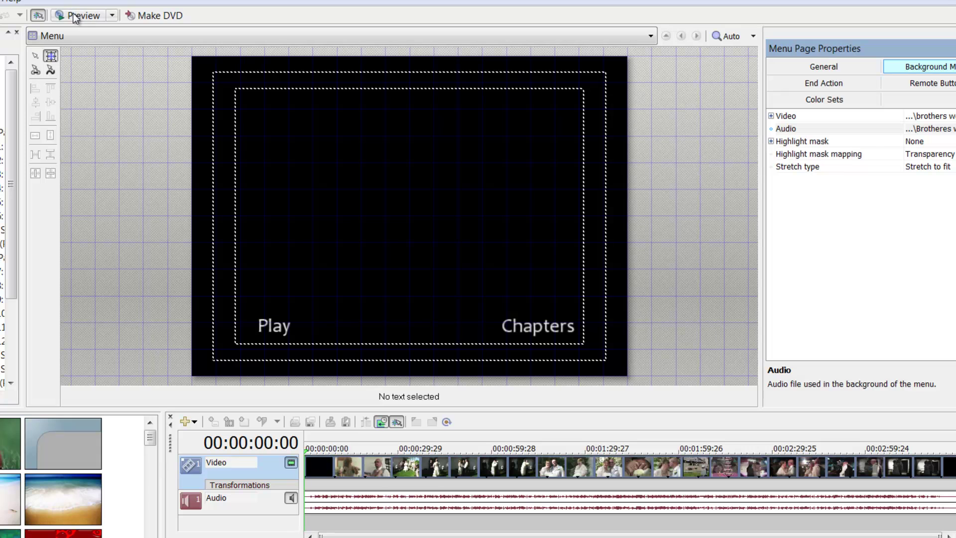
left_click(431, 485)
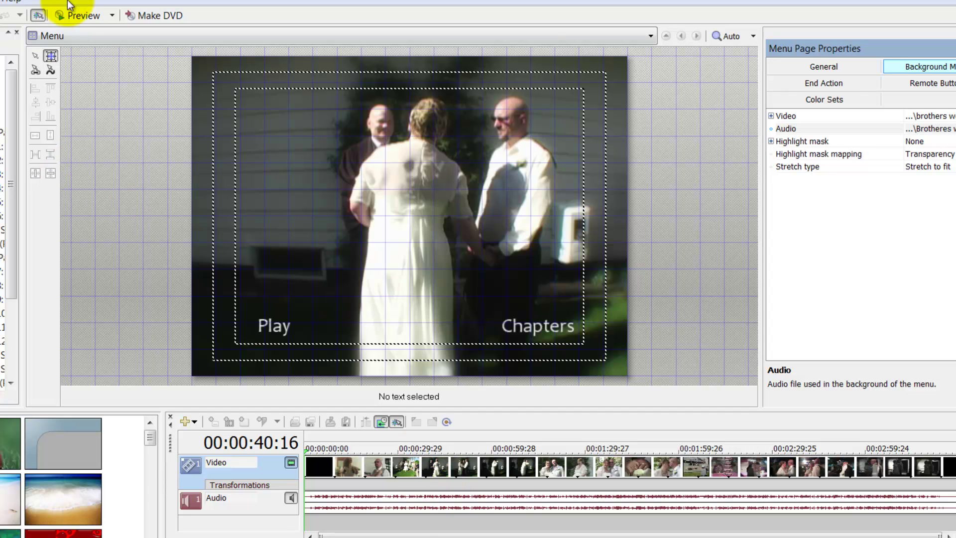
left_click(309, 464)
key("Home")
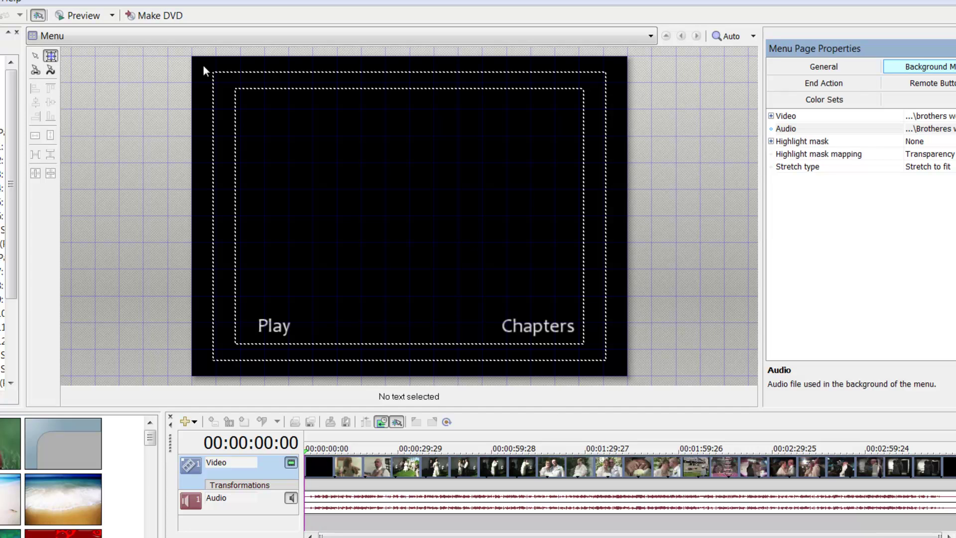
double_click(527, 327)
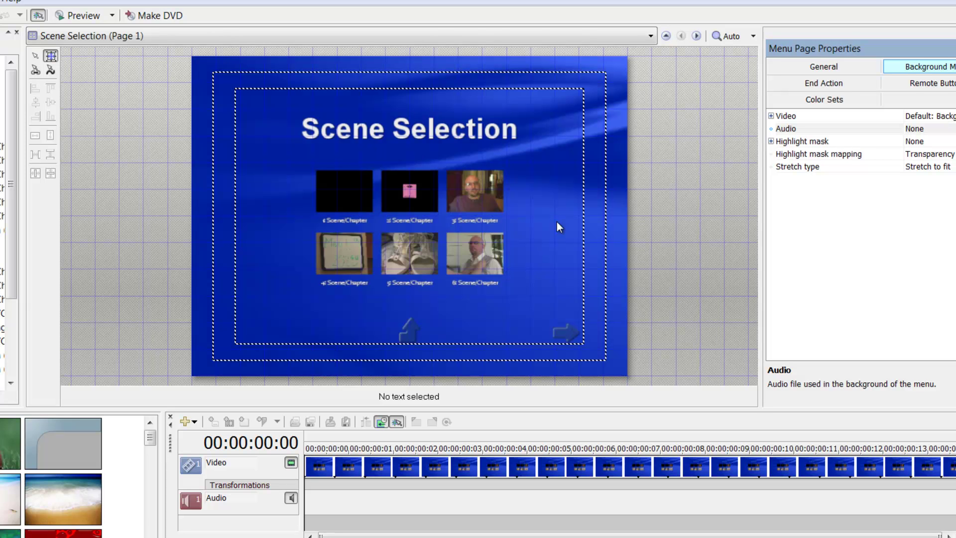
double_click(414, 330)
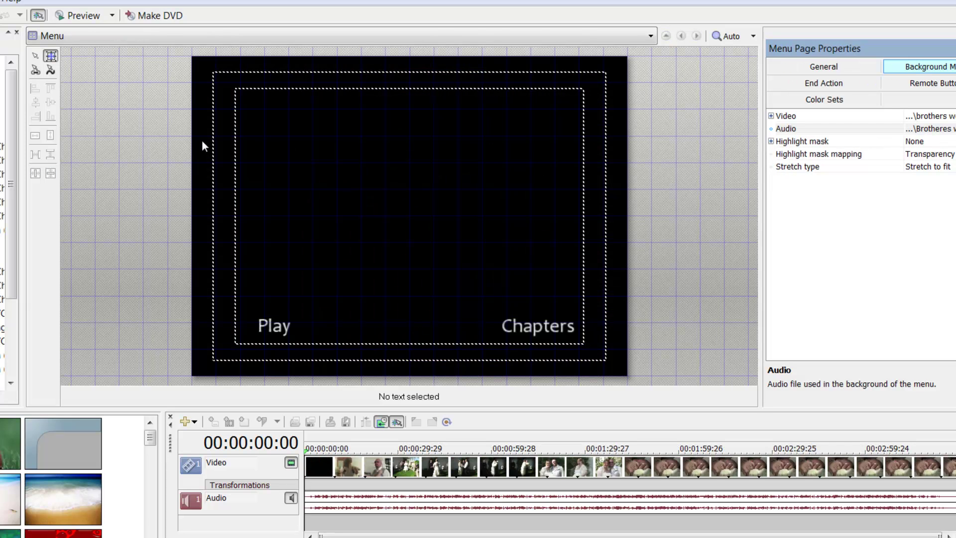
left_click(76, 16)
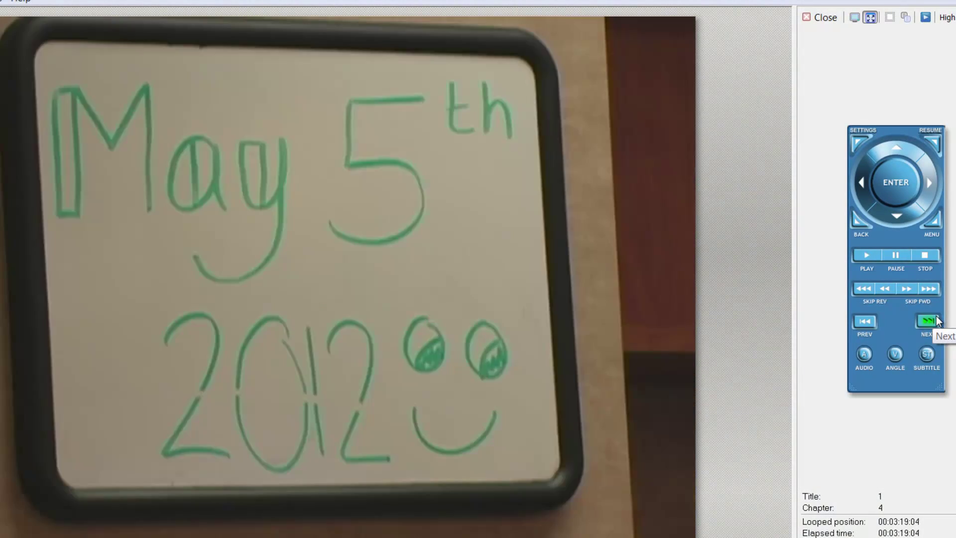
left_click(934, 320)
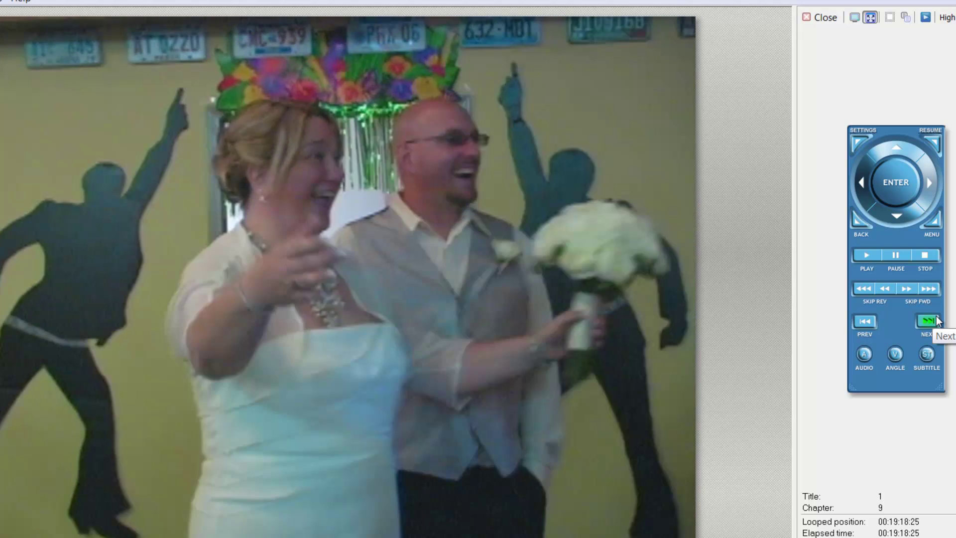
left_click(936, 320)
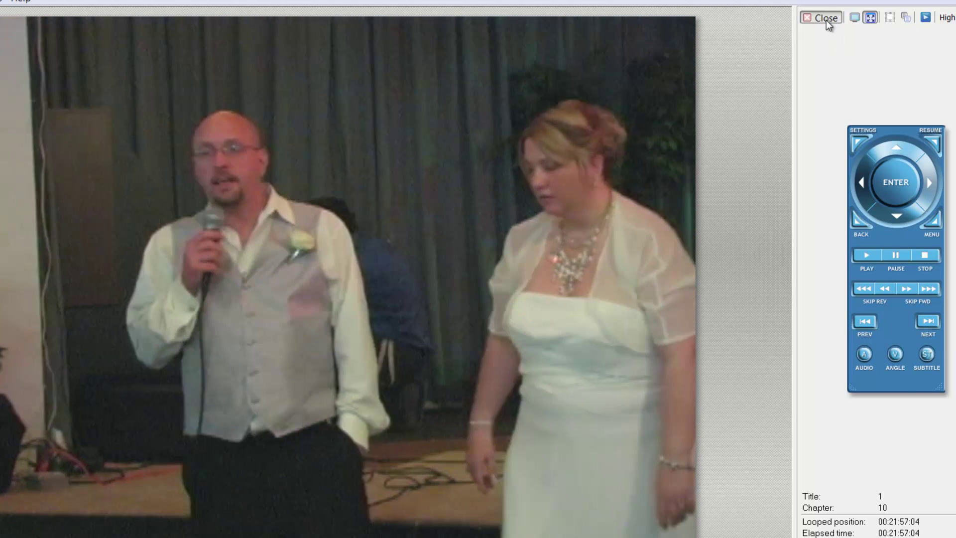
left_click(826, 20)
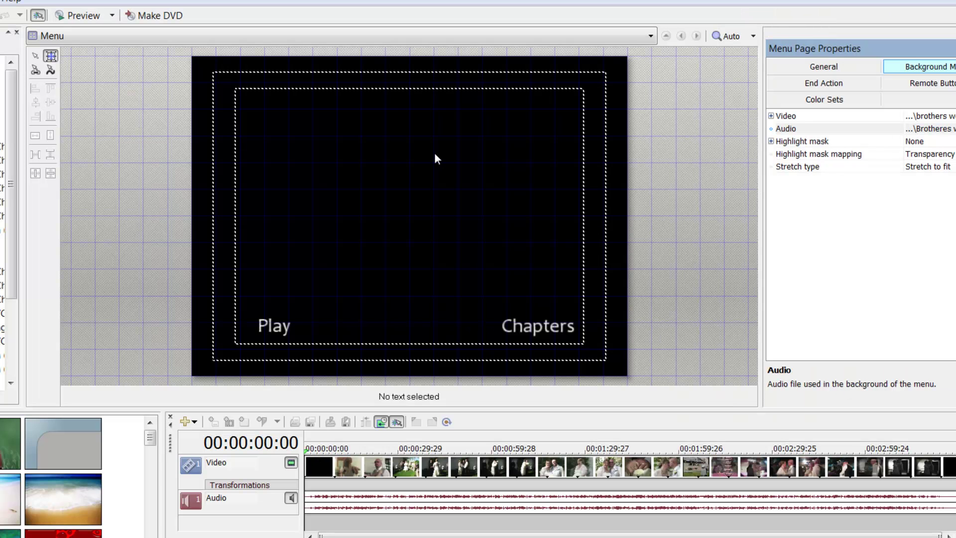
Open the first Chapters scene-selection page and delete its Scene Selection title.
double_click(530, 329)
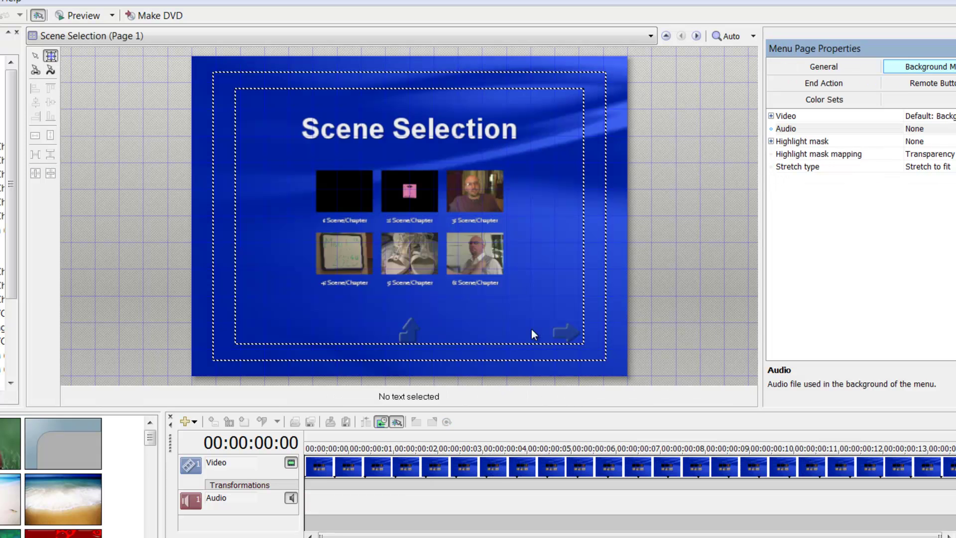
left_click(381, 124)
key("Delete")
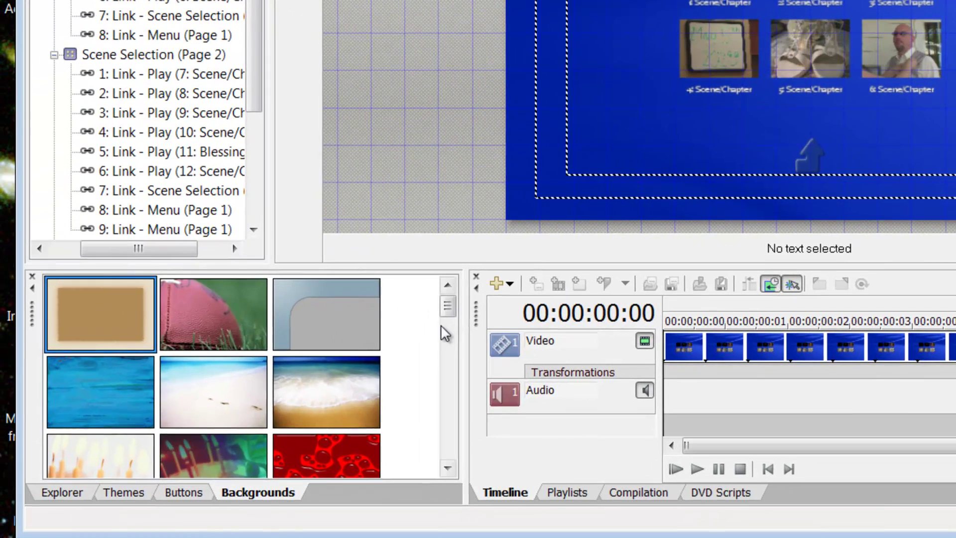
Try an orange background, undo it, and choose to replace the page's background media instead.
left_click_drag(144, 450, 149, 492)
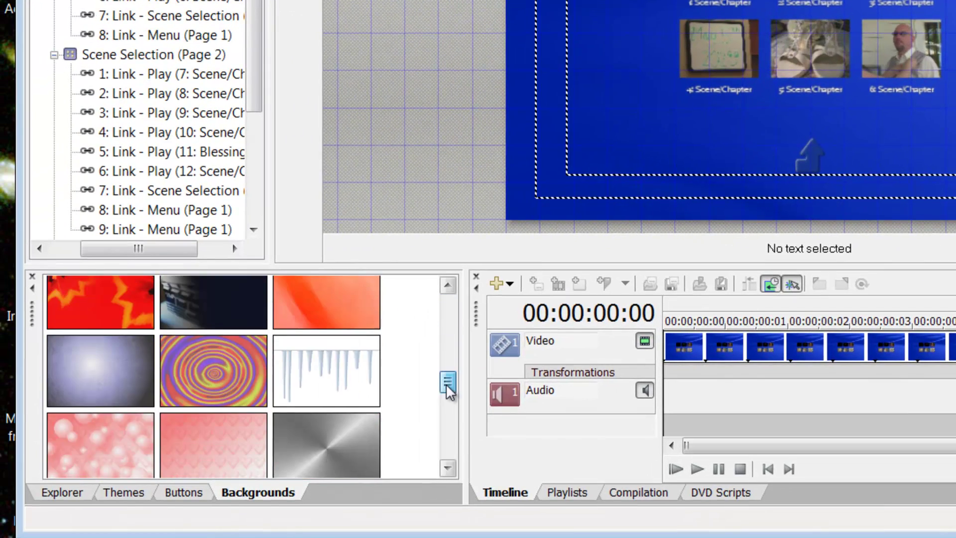
left_click_drag(446, 383, 451, 375)
double_click(341, 350)
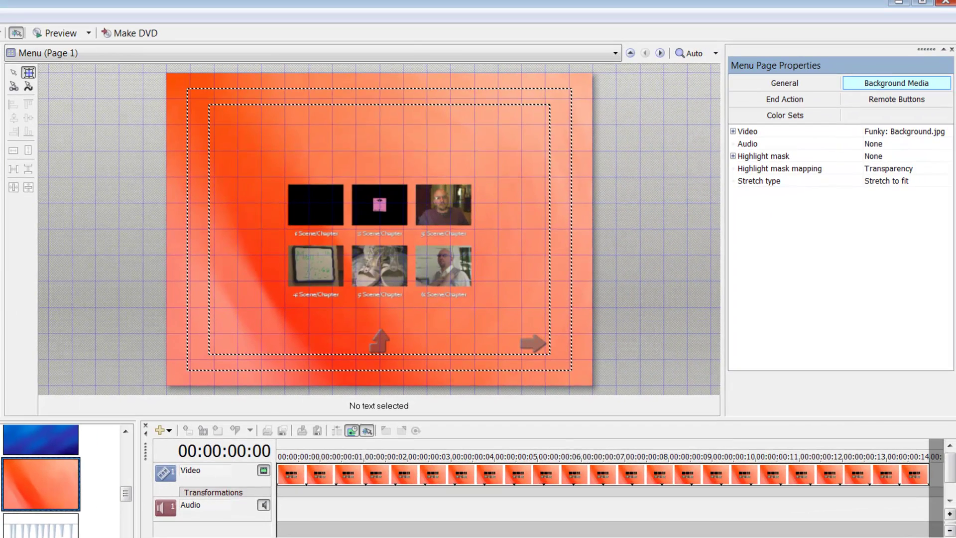
key("ctrl+z")
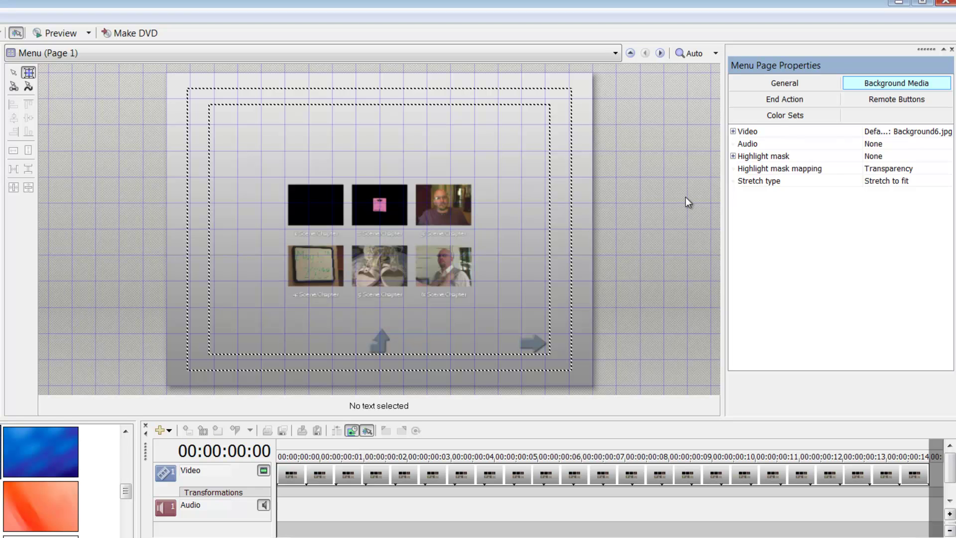
left_click(911, 134)
left_click(946, 132)
left_click(938, 151)
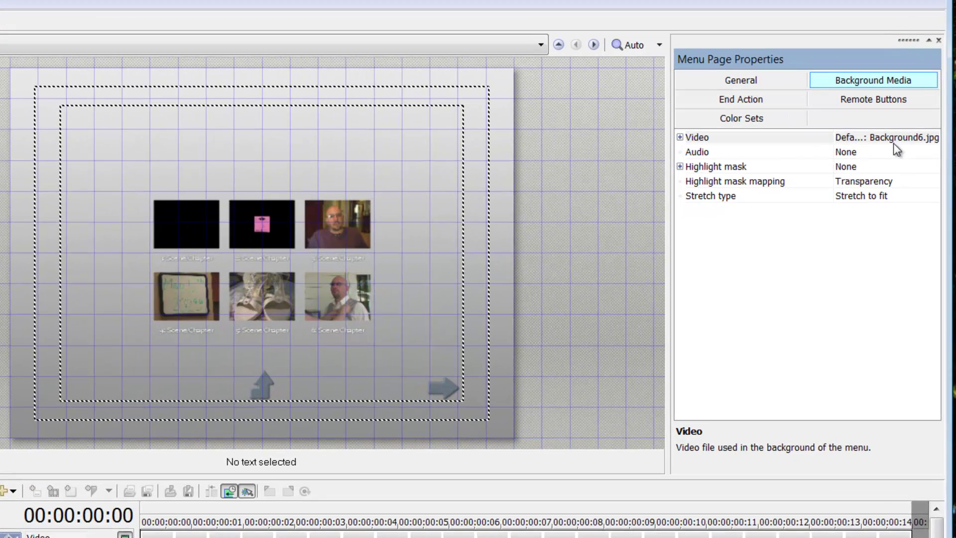
Replace the page background, browsing to Michigan Folder\pics menu with medium thumbnails.
left_click(929, 130)
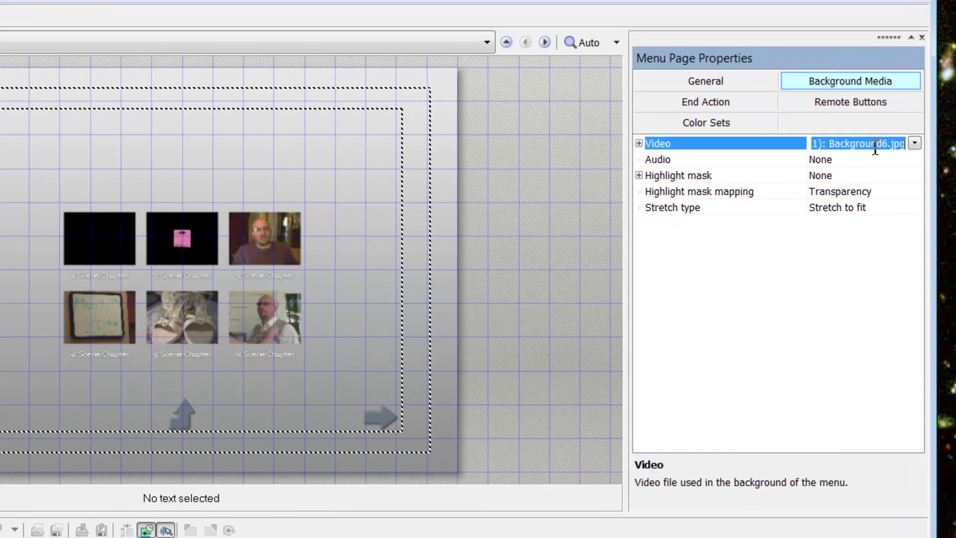
left_click(914, 142)
left_click(888, 163)
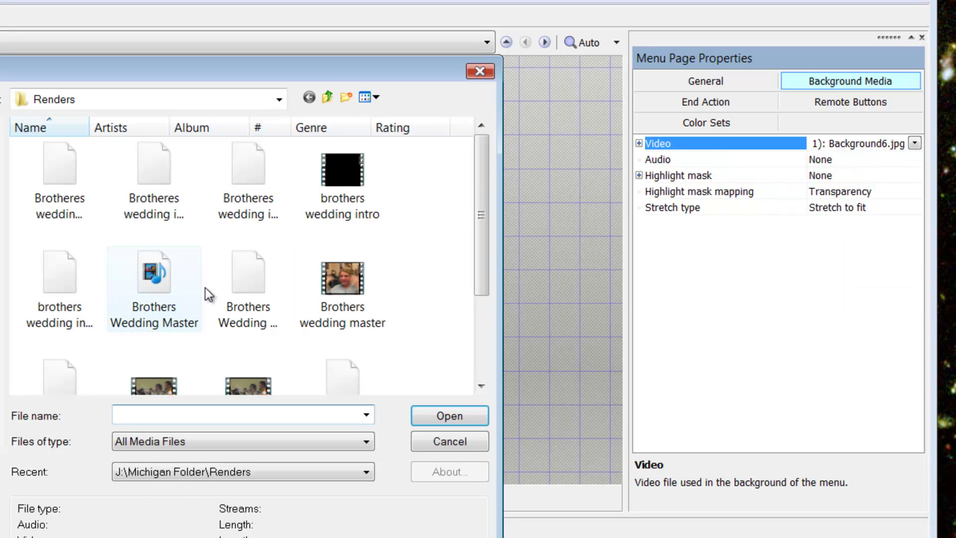
left_click(331, 98)
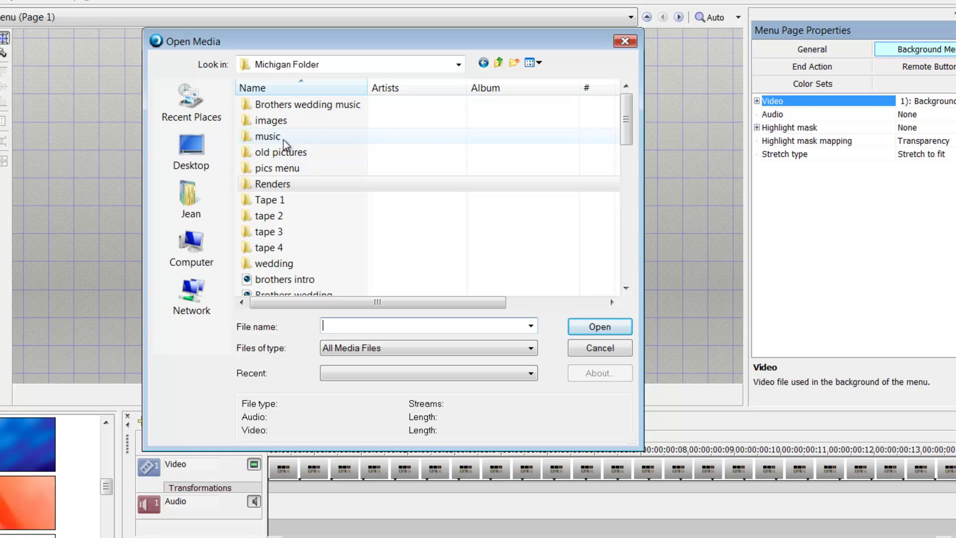
double_click(297, 166)
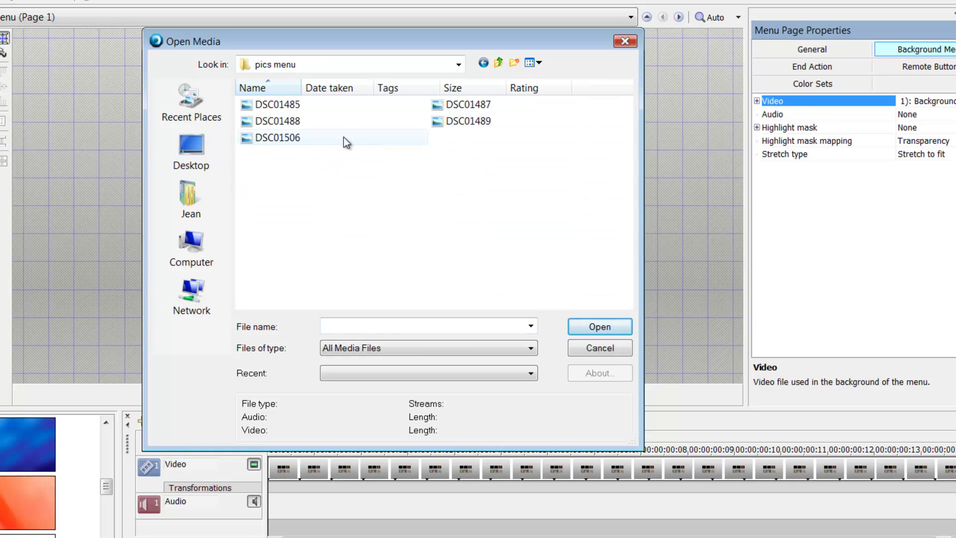
left_click(533, 62)
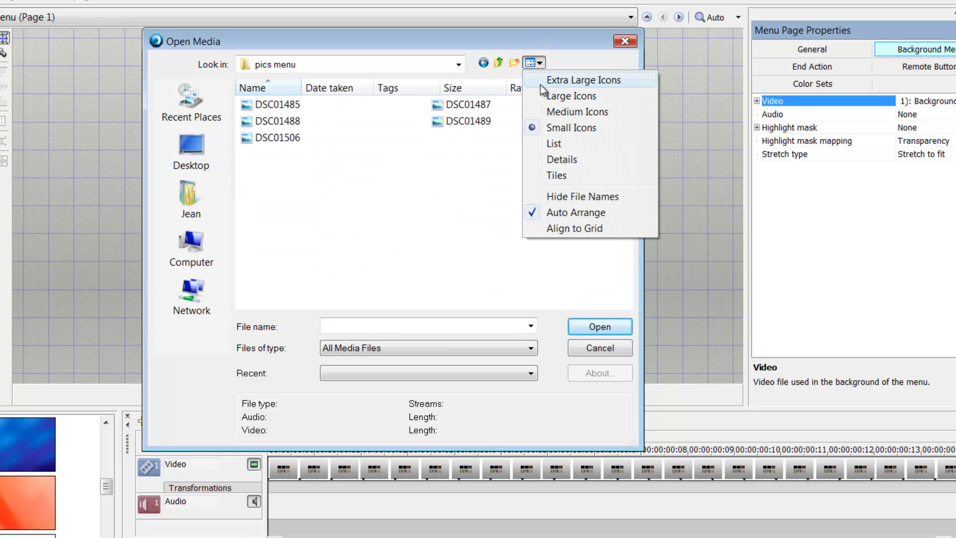
left_click(548, 111)
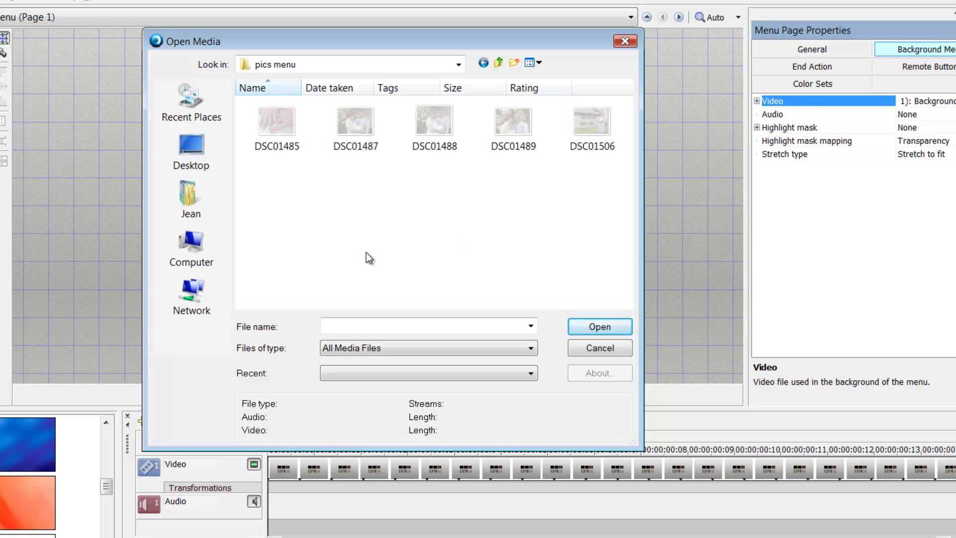
Load photo DSC01487 as the page background and select all buttons on the page.
left_click(293, 134)
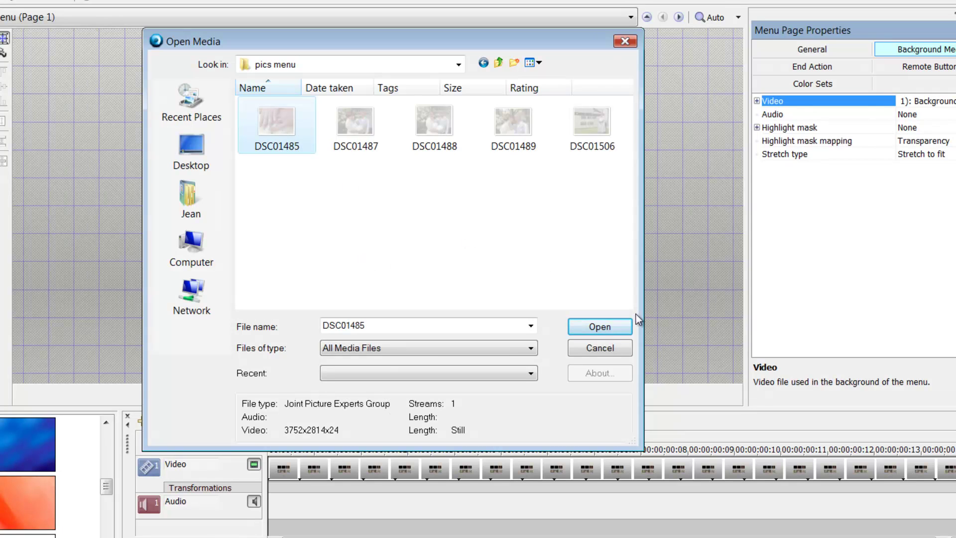
left_click(385, 143)
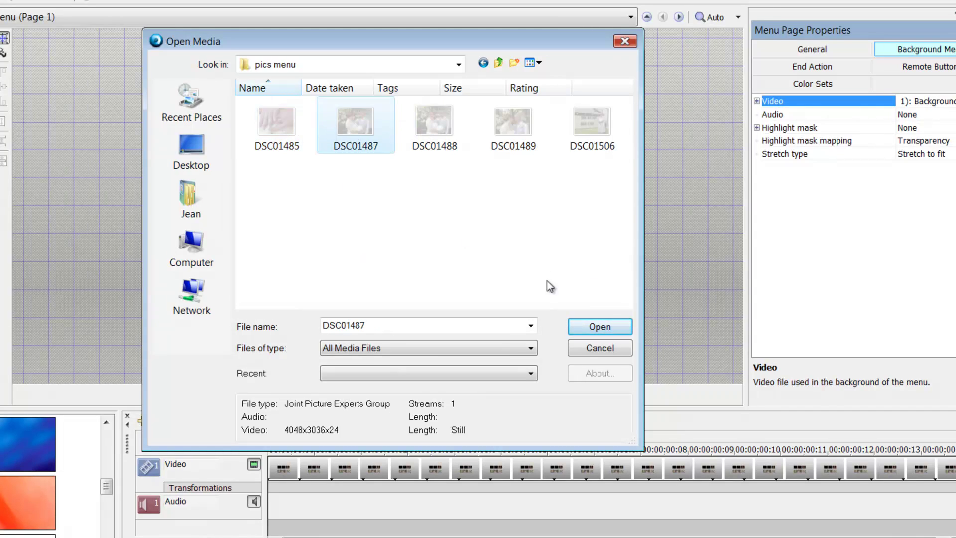
left_click(620, 328)
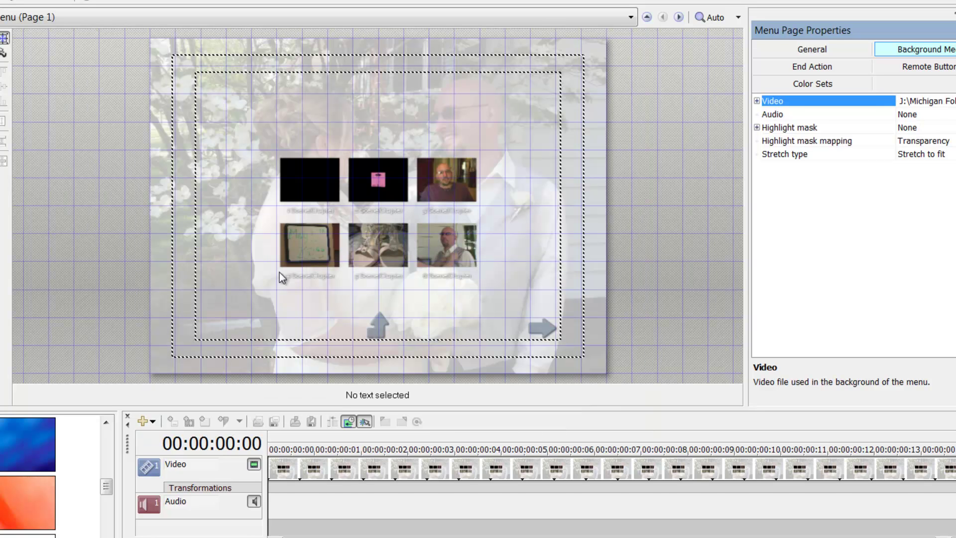
left_click(322, 249)
key("ctrl+a")
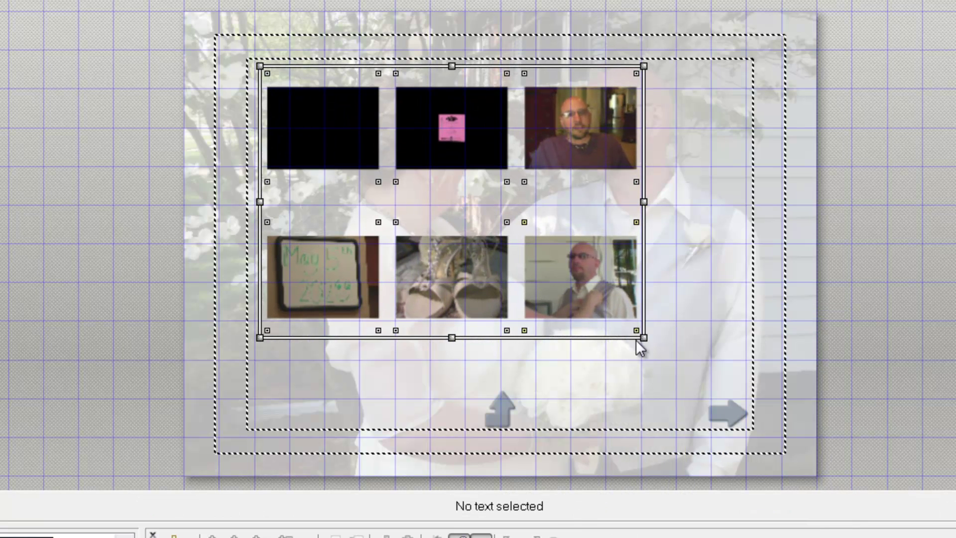
Enlarge the six chapter thumbnails and open the second scene-selection page via the next-page arrow.
left_click_drag(642, 336, 749, 364)
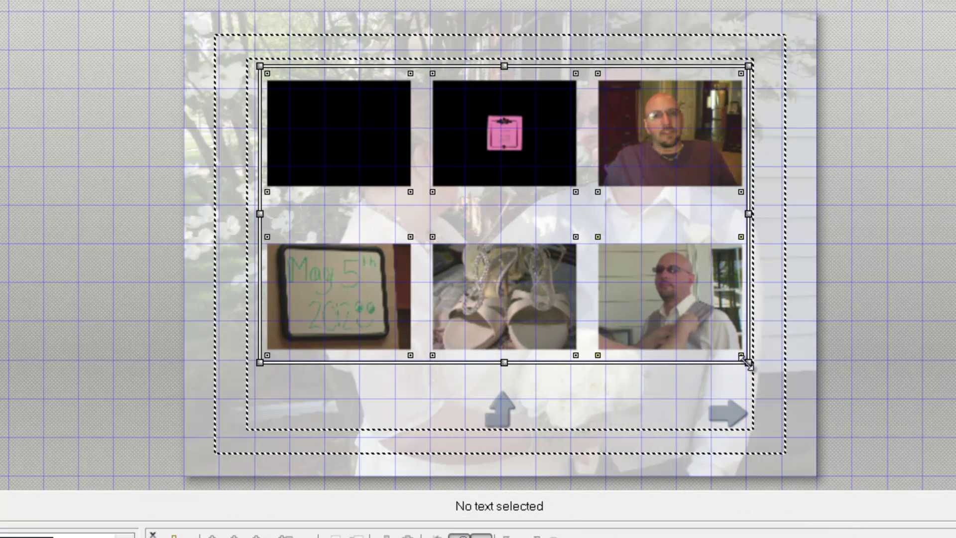
left_click(636, 420)
double_click(724, 413)
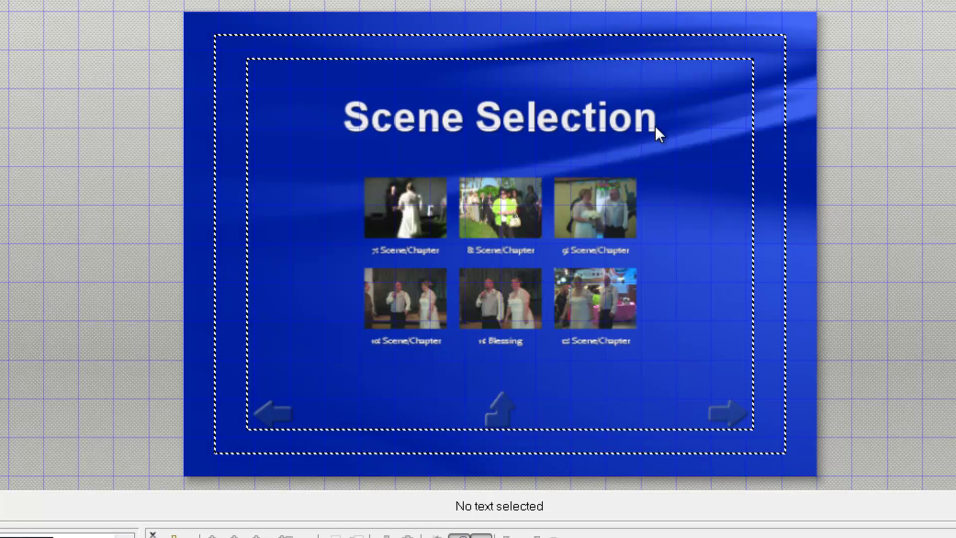
Delete page two's Scene Selection title and replace its background with photo DSC01489.
left_click(619, 115)
key("Delete")
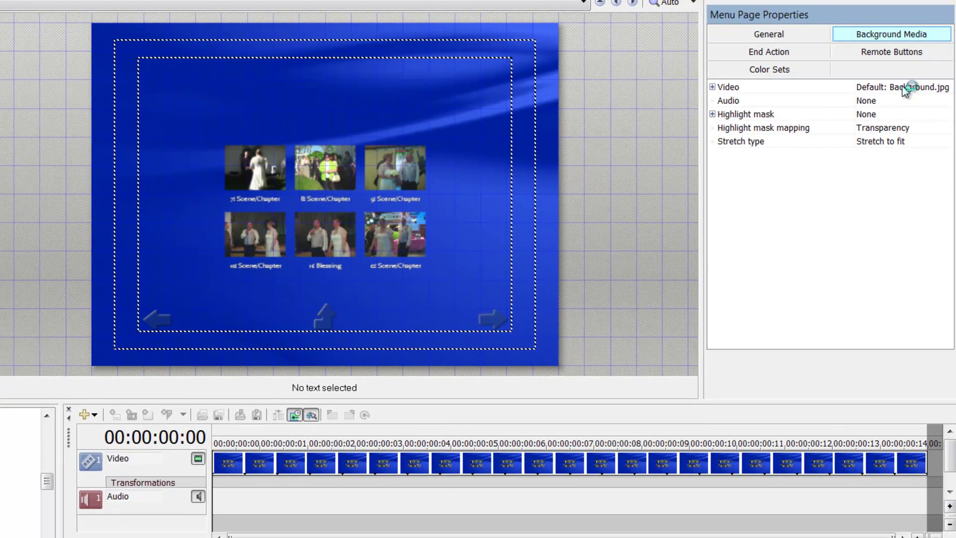
left_click(905, 89)
left_click(946, 88)
left_click(939, 102)
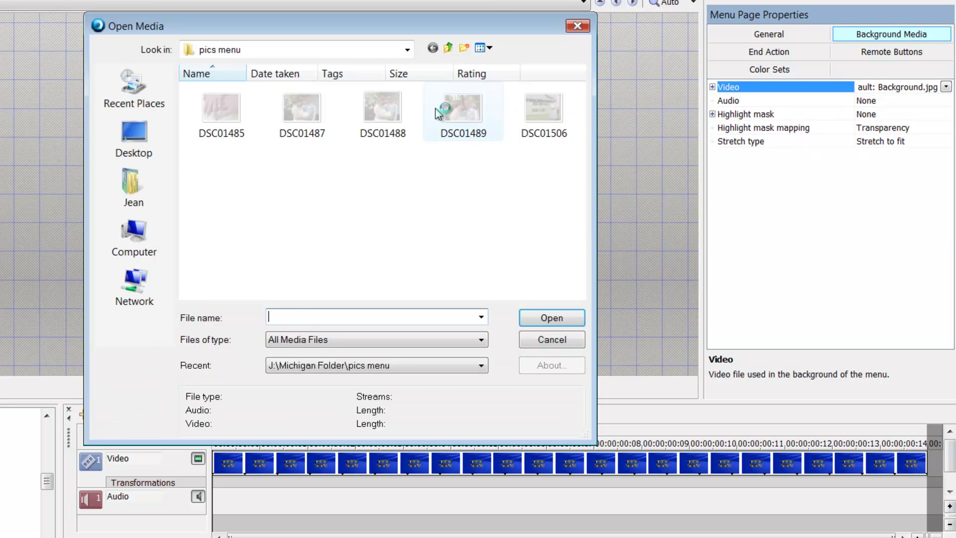
left_click(473, 128)
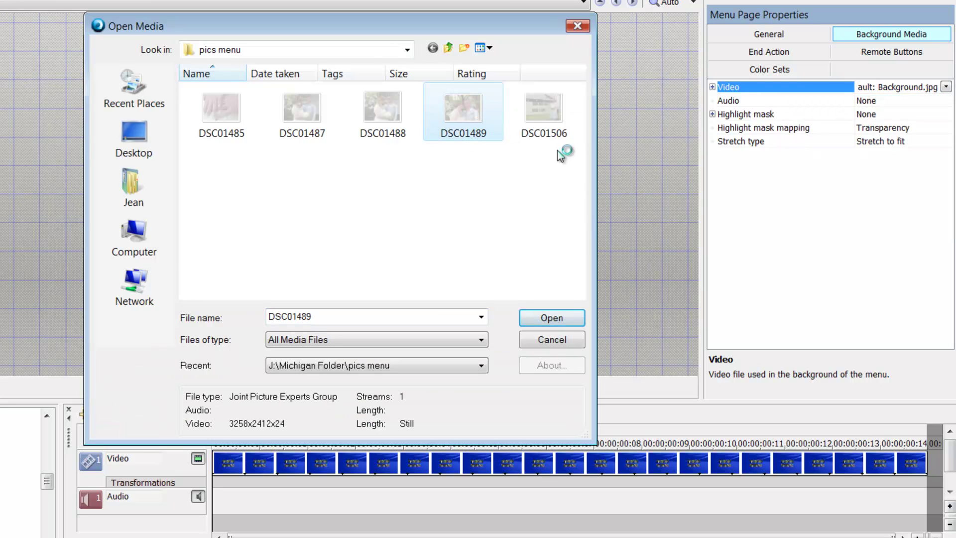
left_click(553, 321)
Set all buttons on the page to the Image Only button style.
left_click(388, 180)
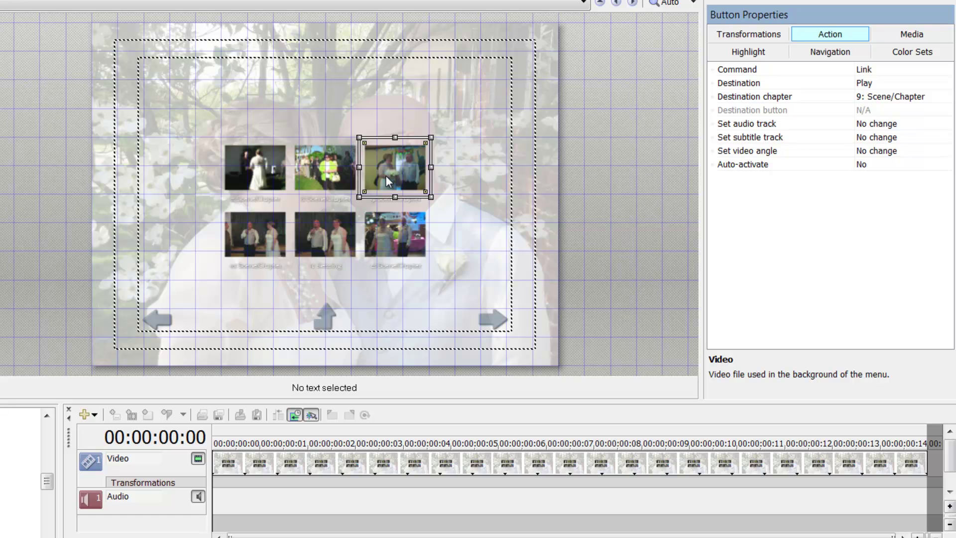
key("ctrl+a")
right_click(386, 176)
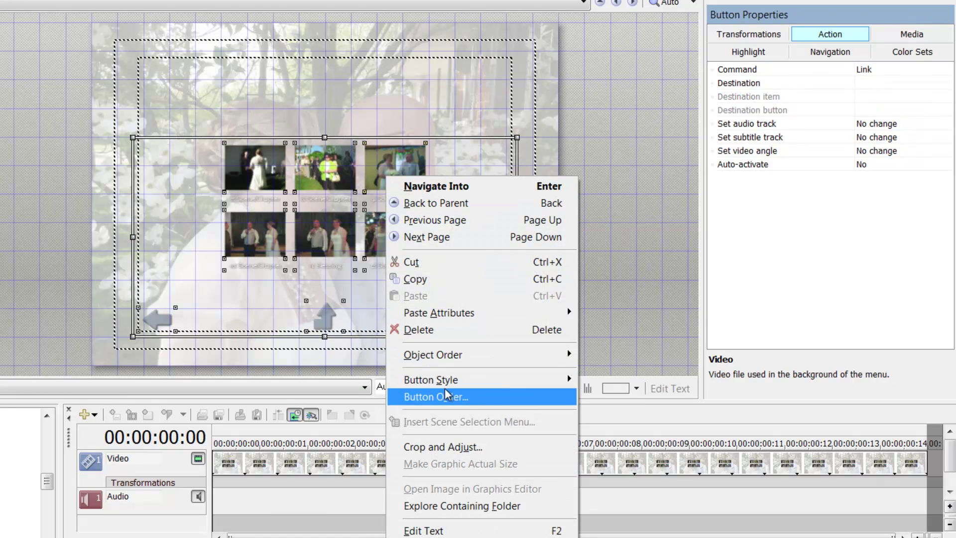
mouse_move(438, 383)
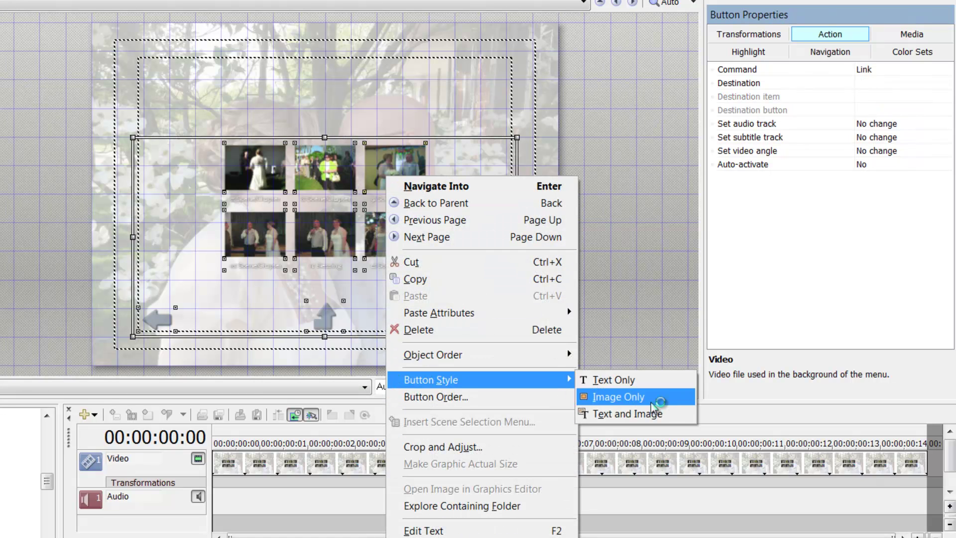
left_click(656, 395)
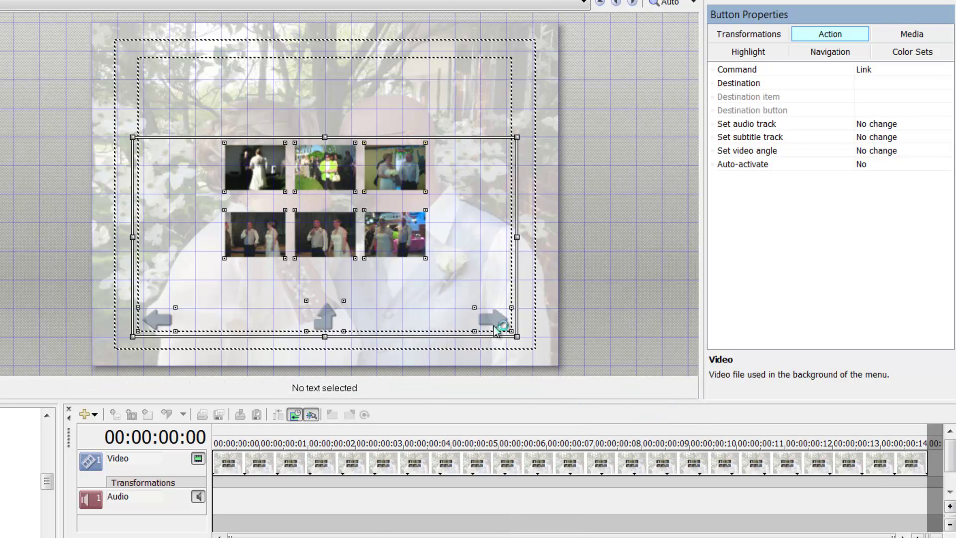
Enlarge the thumbnail grid to fill the page and select the next-page arrow.
left_click(167, 322)
left_click_drag(218, 137, 152, 68)
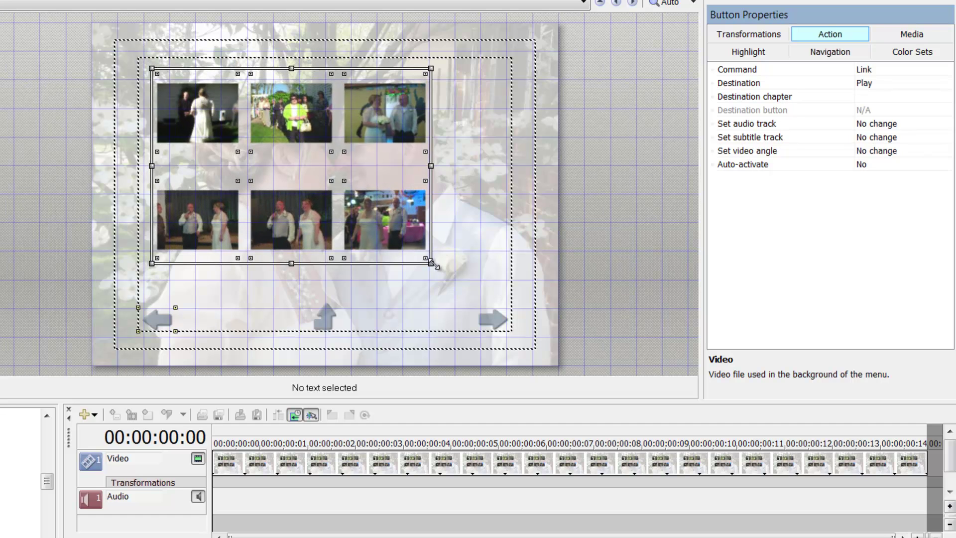
left_click_drag(435, 265, 509, 290)
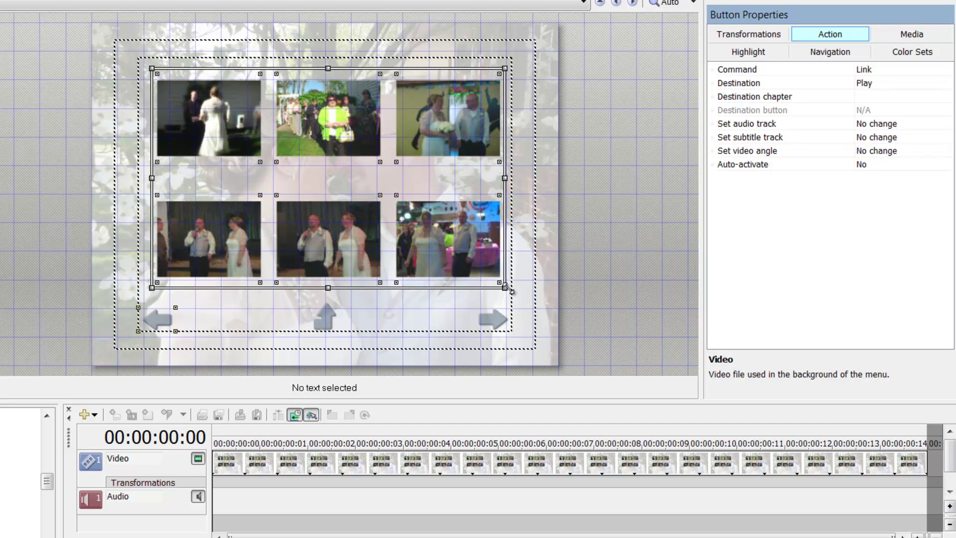
left_click(454, 326)
Open Page 3, delete its Scene Selection title, and set all buttons to Image Only.
double_click(493, 320)
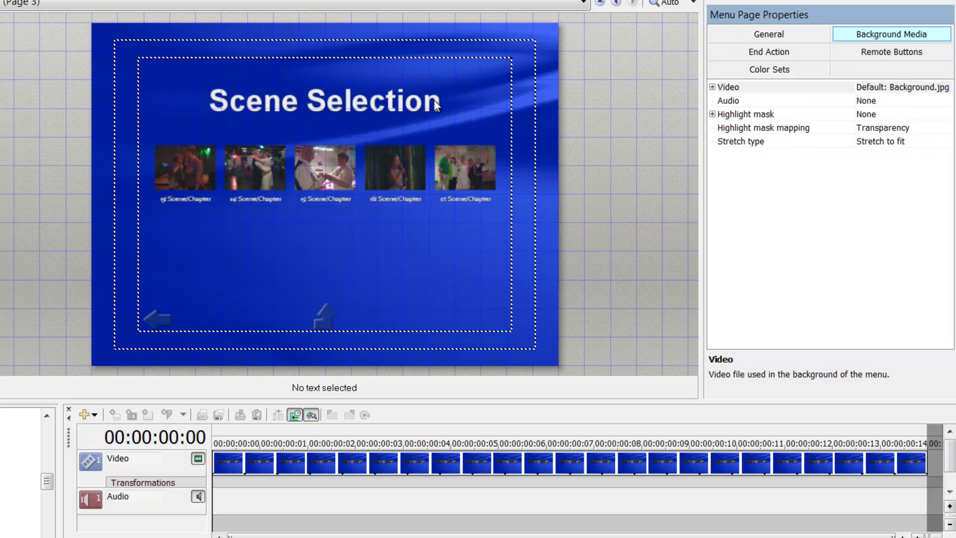
left_click(404, 102)
key("Delete")
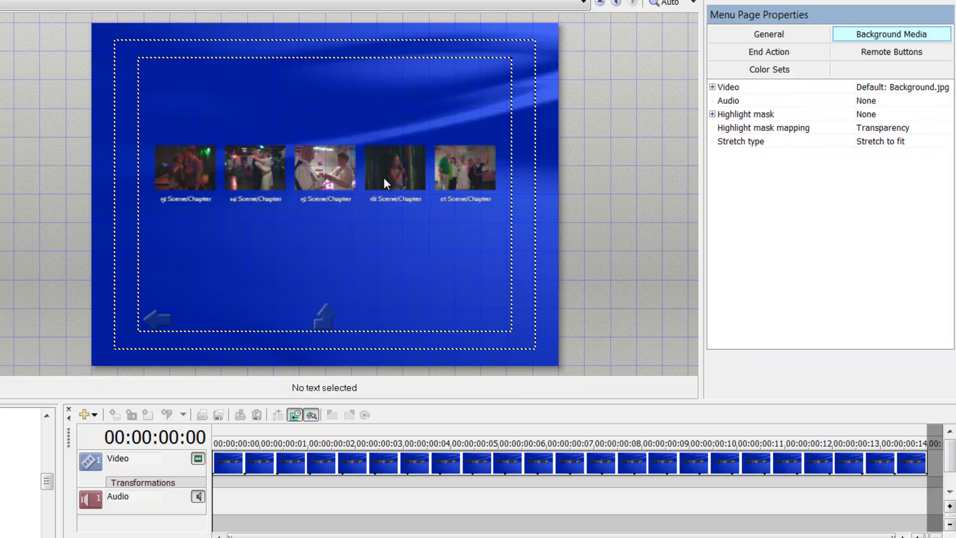
key("ctrl+a")
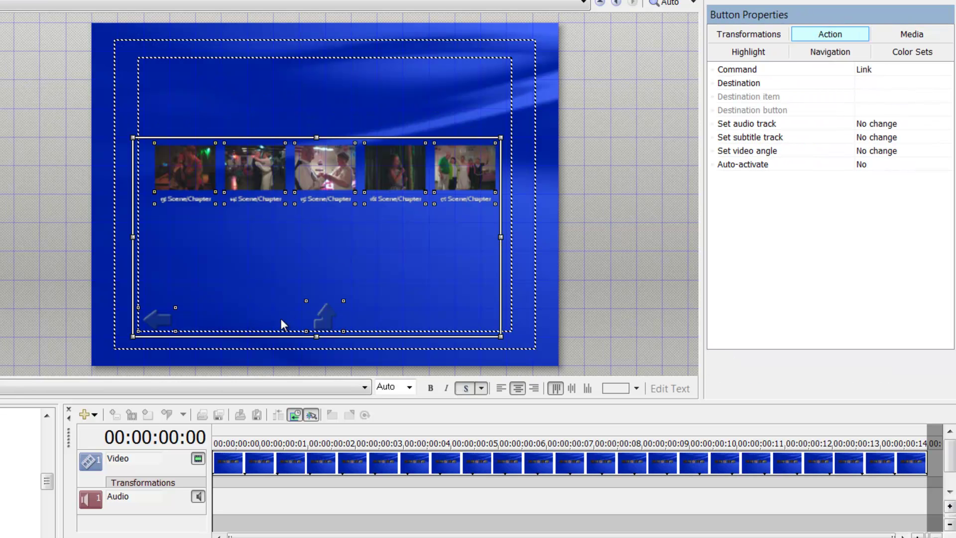
right_click(328, 315)
mouse_move(426, 163)
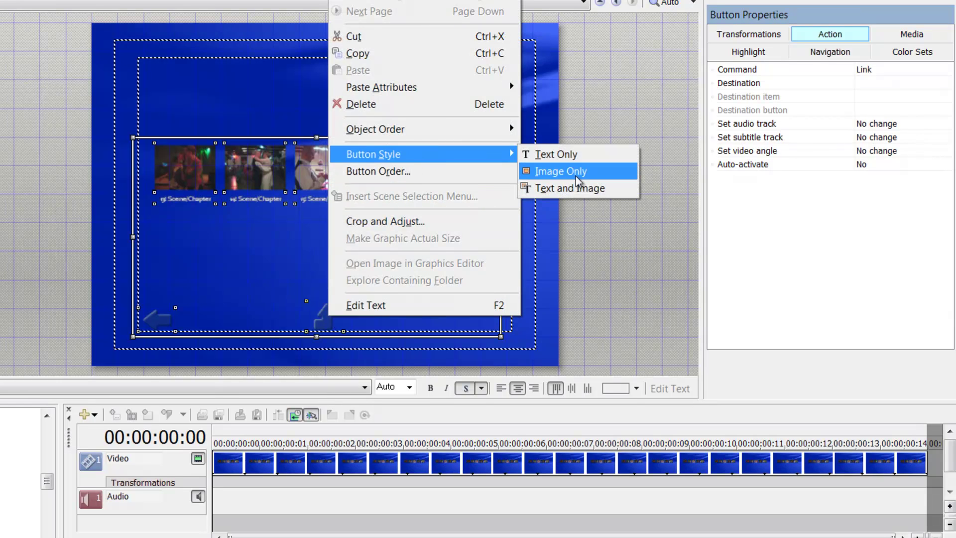
left_click(574, 175)
Move the fourth and fifth thumbnails down into a second row.
left_click(381, 166)
left_click(456, 174, "ctrl")
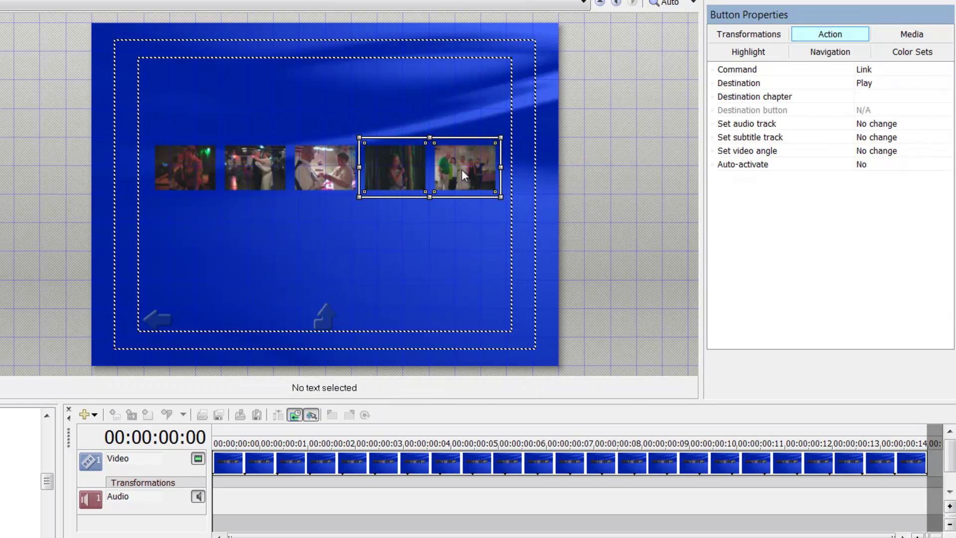
left_click_drag(462, 169, 277, 235)
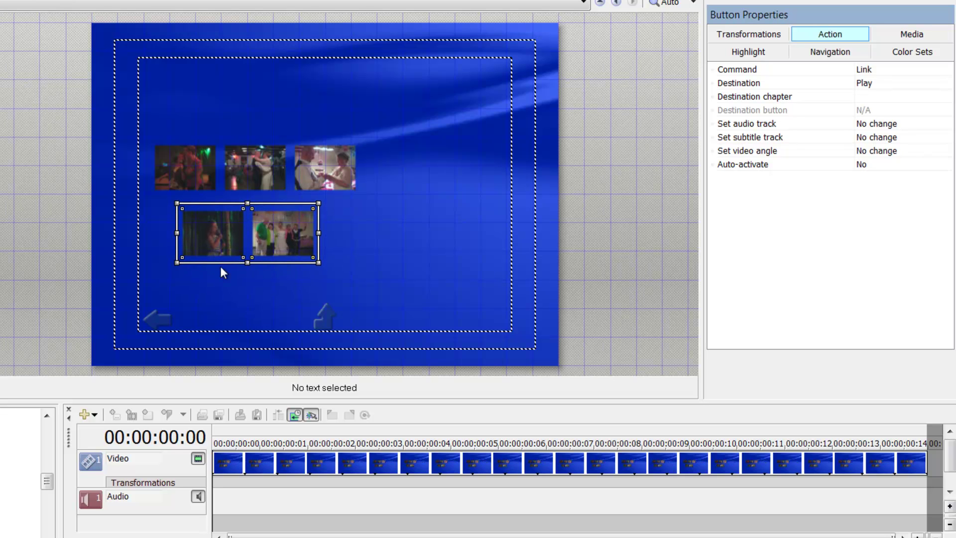
left_click(356, 220)
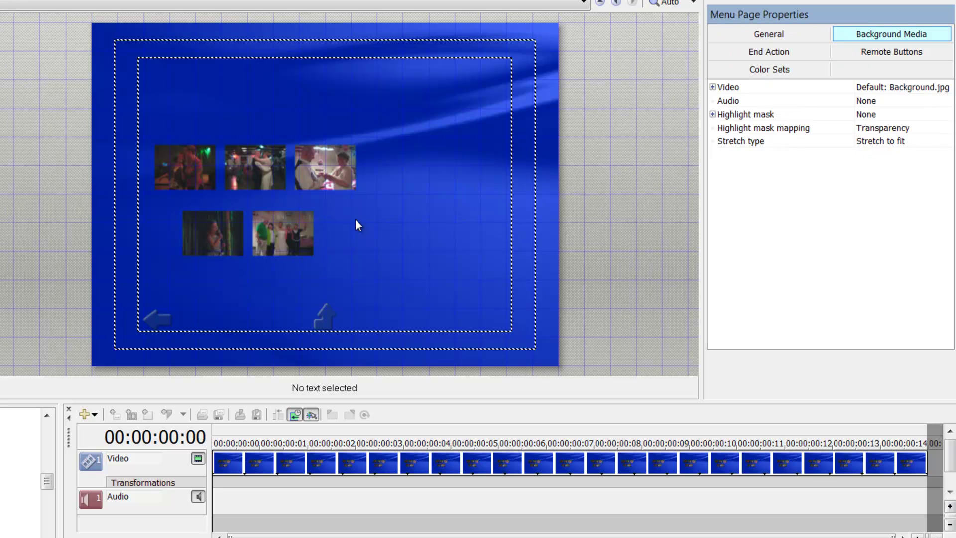
left_click(296, 234)
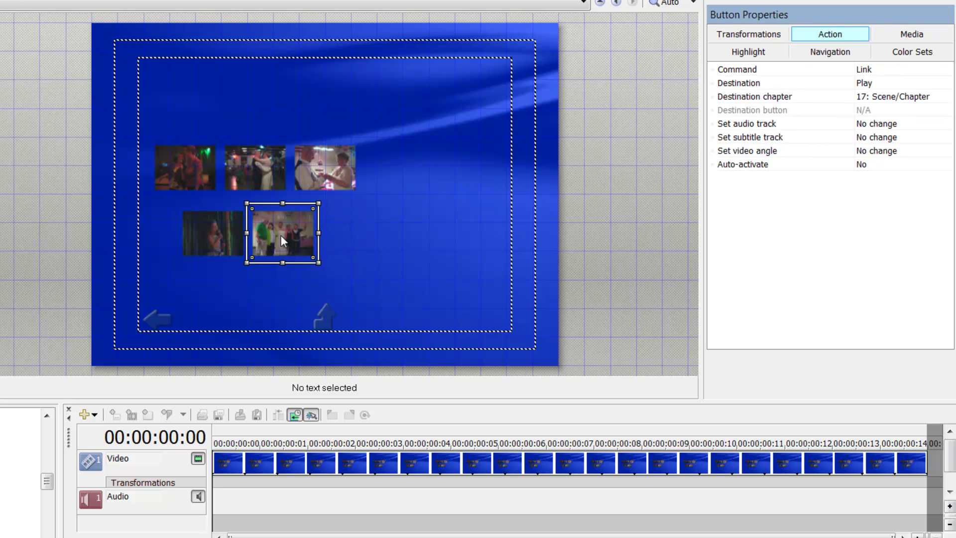
left_click(211, 229, "ctrl")
left_click_drag(210, 229, 214, 227)
Shift the five thumbnails toward the page centre and centre the top row horizontally.
key("ctrl+a")
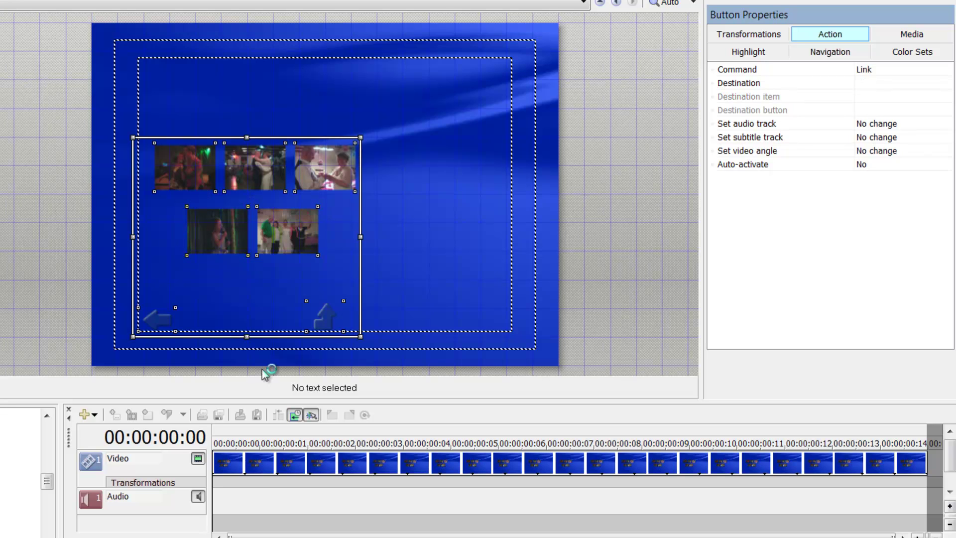
left_click(156, 319, "ctrl")
left_click(323, 319, "ctrl")
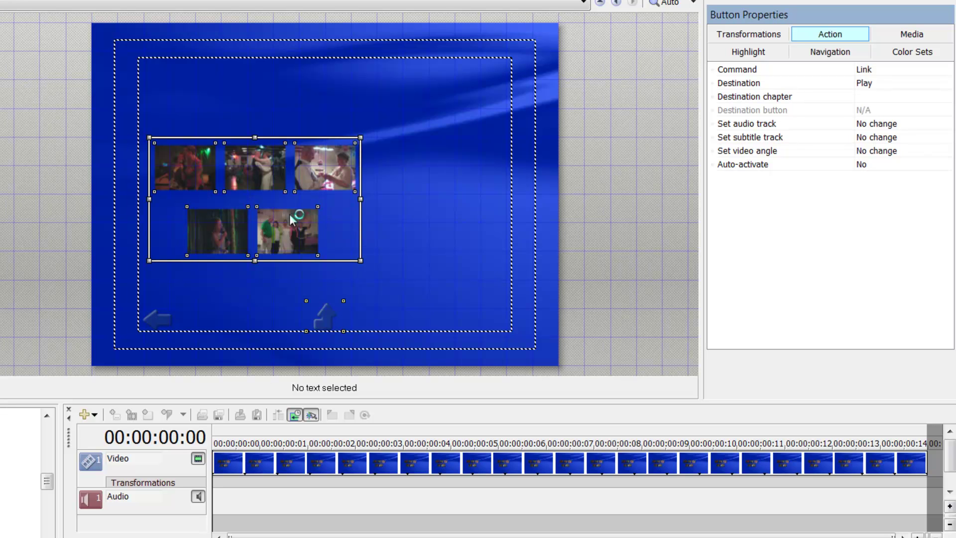
left_click_drag(290, 215, 329, 220)
left_click(363, 221)
left_click(295, 226, "ctrl")
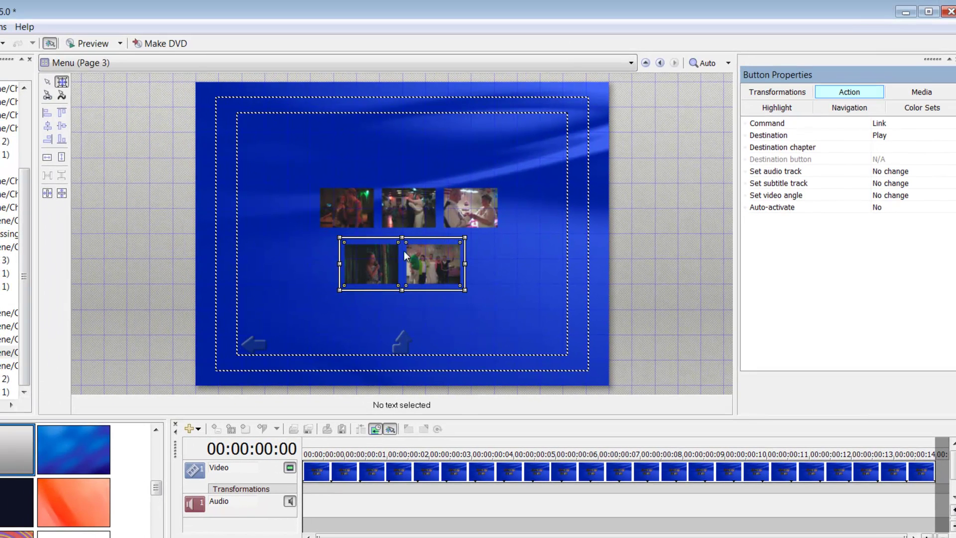
left_click(362, 216)
left_click(402, 208, "ctrl")
left_click(455, 209, "ctrl")
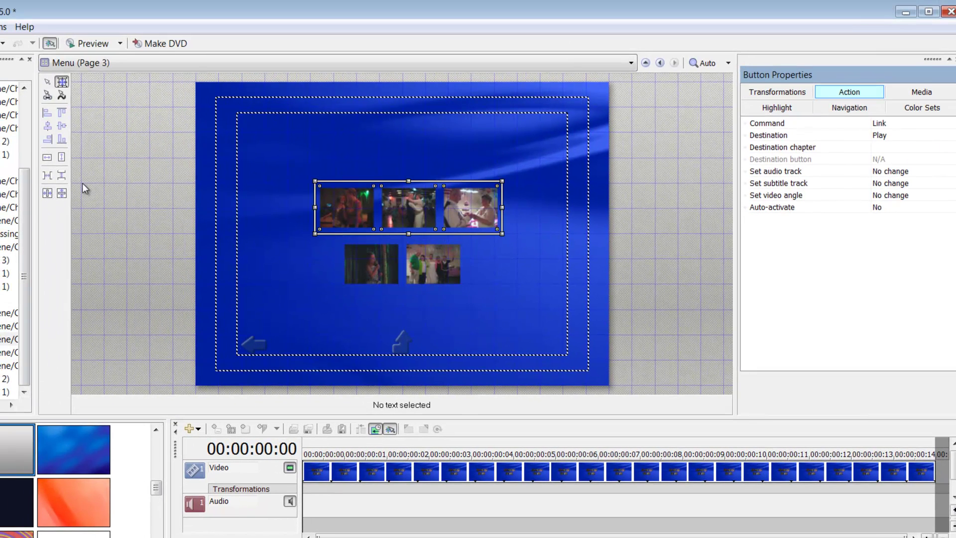
left_click(47, 192)
Replace Page 3's background with the DSC01506 wedding photo, then select all the page's buttons.
left_click(343, 304)
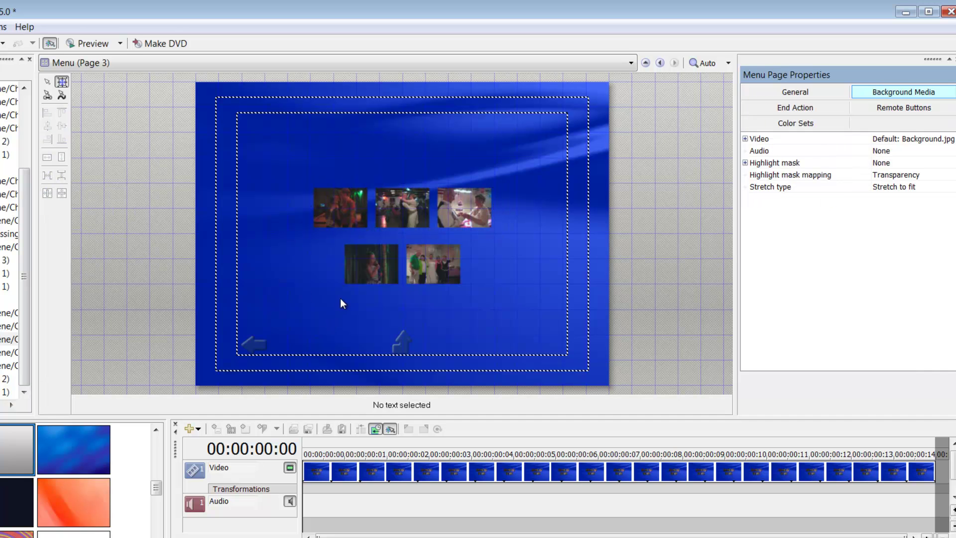
left_click(921, 140)
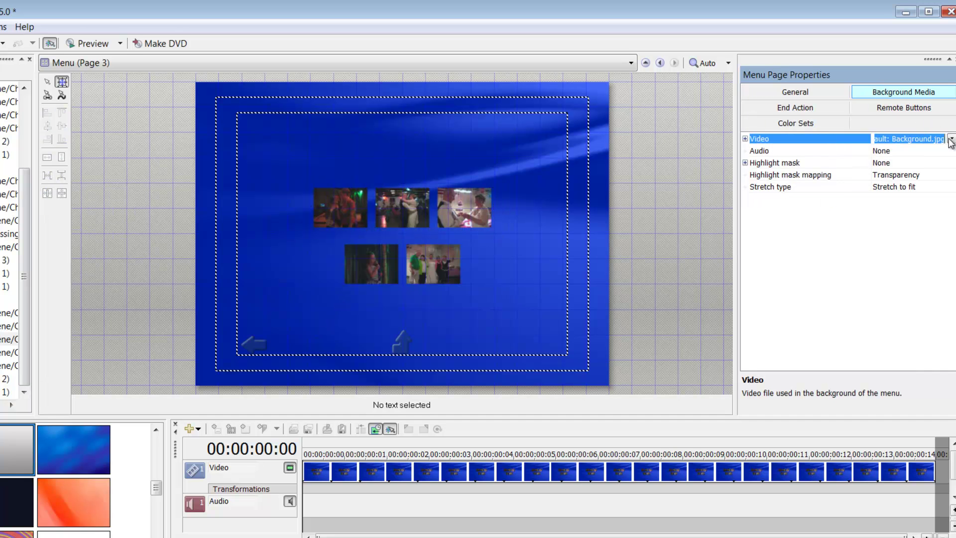
left_click(951, 139)
left_click(943, 155)
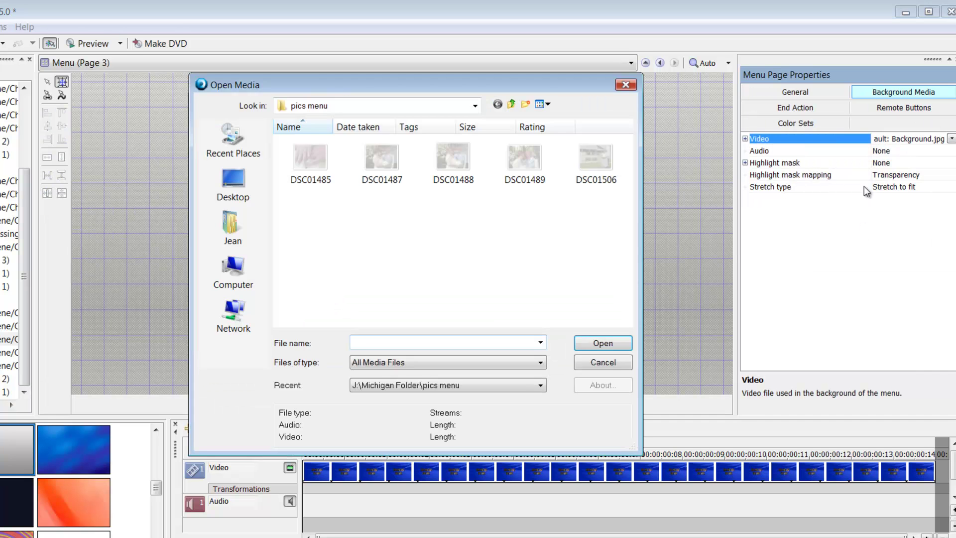
left_click(604, 165)
left_click(614, 343)
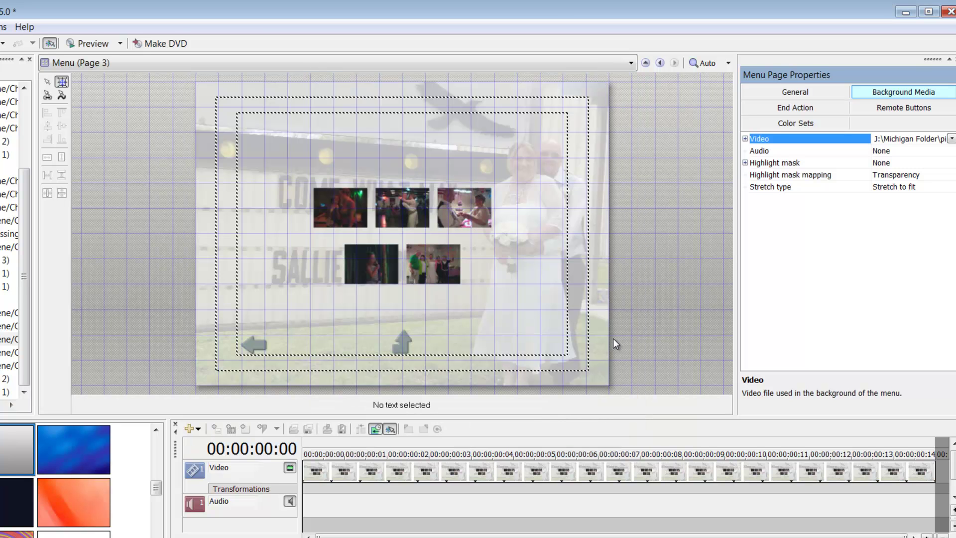
left_click(420, 258)
key("ctrl+a")
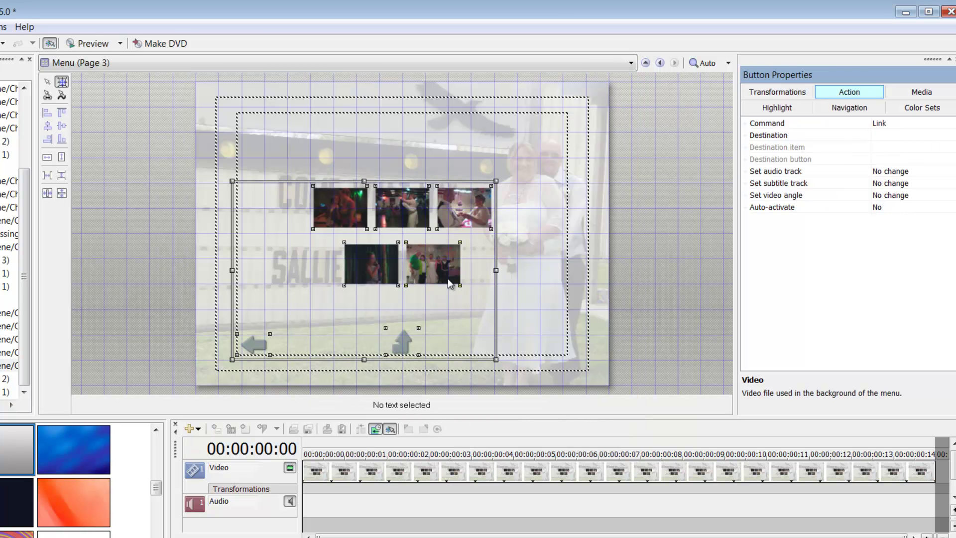
Drop the two arrows from the selection and enlarge the five thumbnails by their corner handles.
left_click(404, 352, "ctrl")
left_click(257, 342, "ctrl")
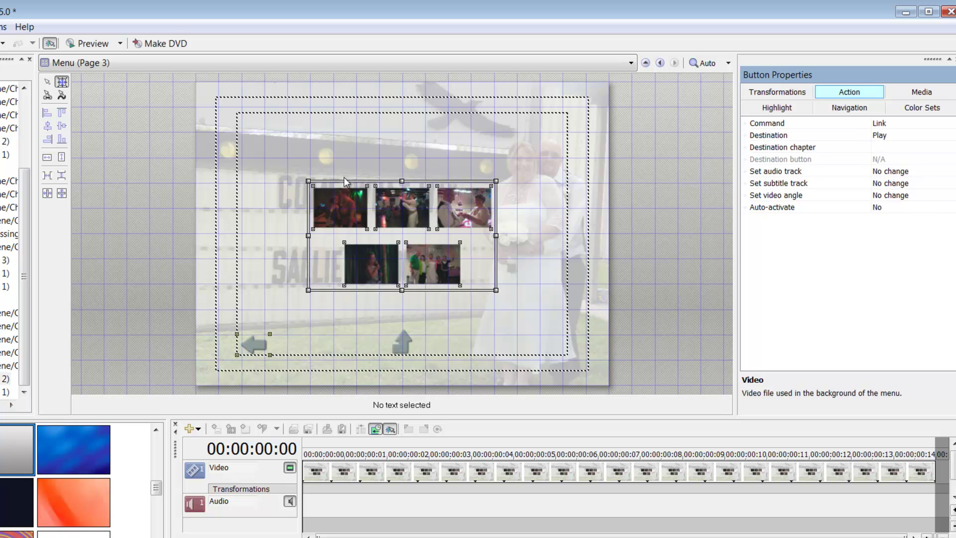
left_click_drag(304, 175, 251, 123)
left_click_drag(496, 290, 567, 302)
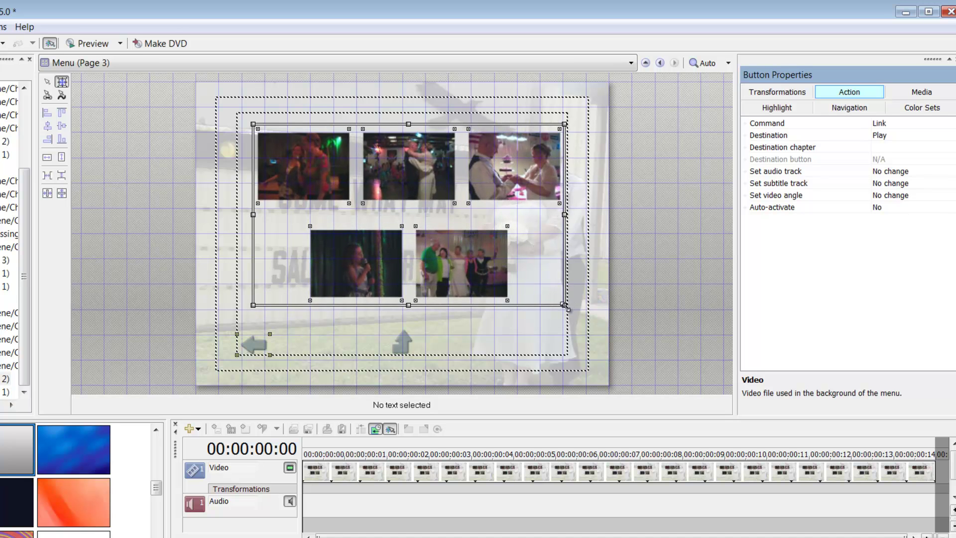
Fine-tune the thumbnail group's size and centre it higher within the inner guide.
left_click_drag(513, 189, 511, 173)
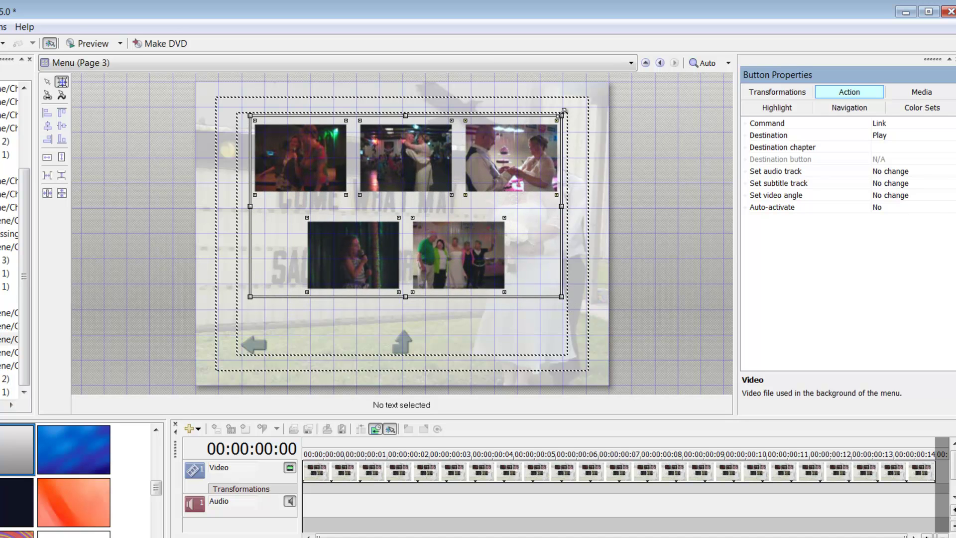
left_click_drag(561, 115, 549, 123)
mouse_move(490, 152)
left_mouse_down()
mouse_move(495, 168)
mouse_move(495, 143)
left_mouse_up()
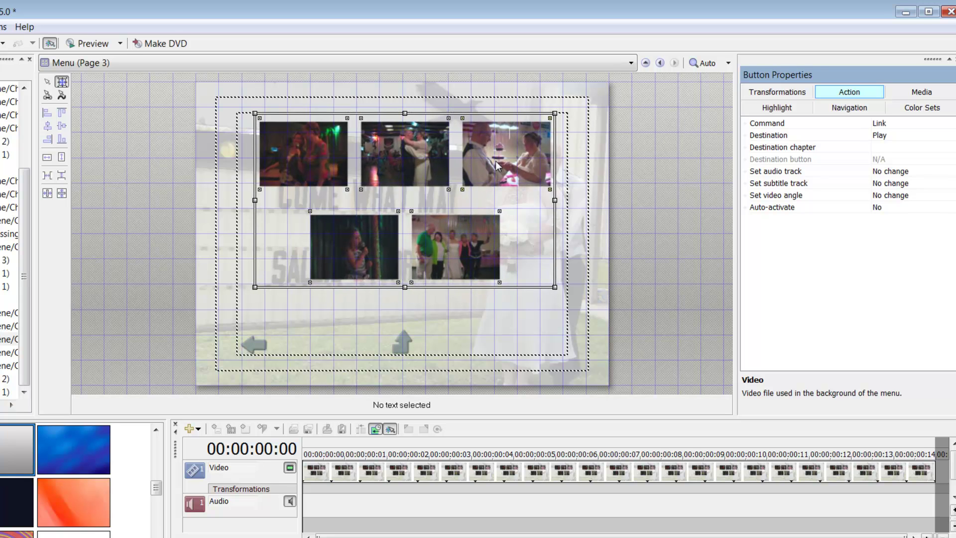
left_click(489, 315)
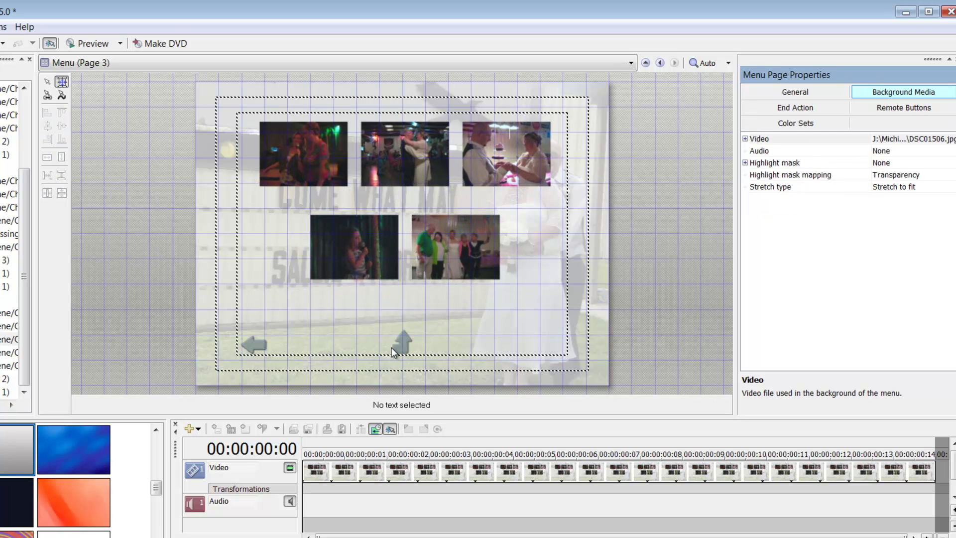
Return to the main Play/Chapters page and preview the disc, pausing the background video.
double_click(408, 348)
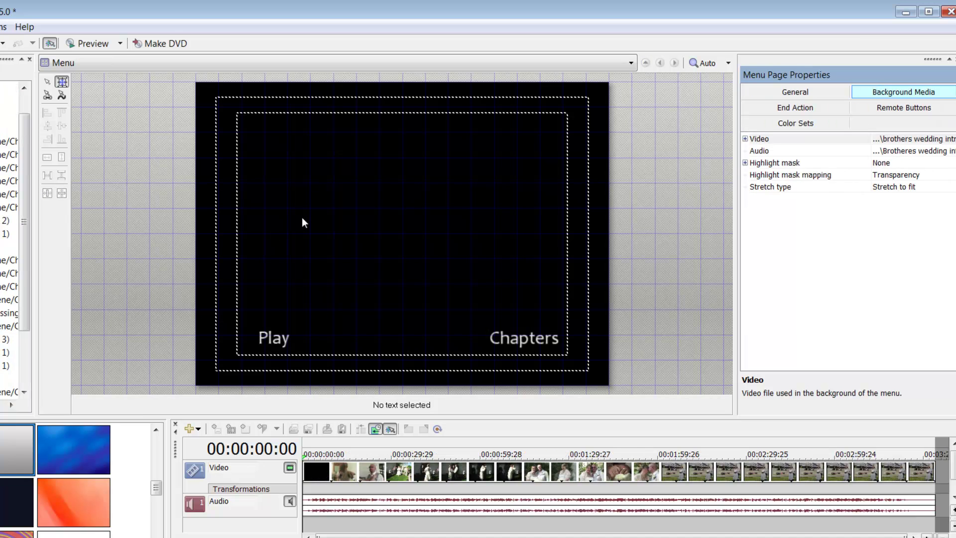
left_click(84, 43)
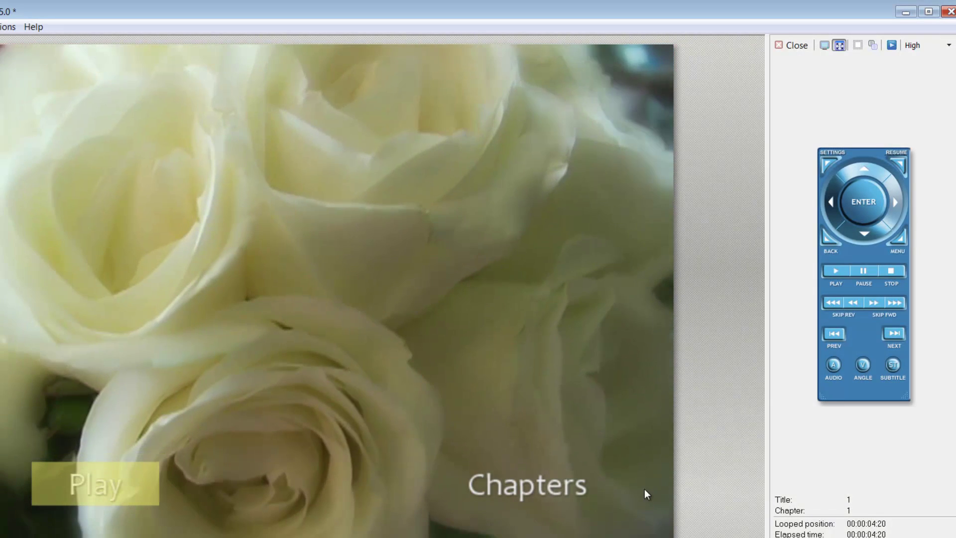
left_click(867, 271)
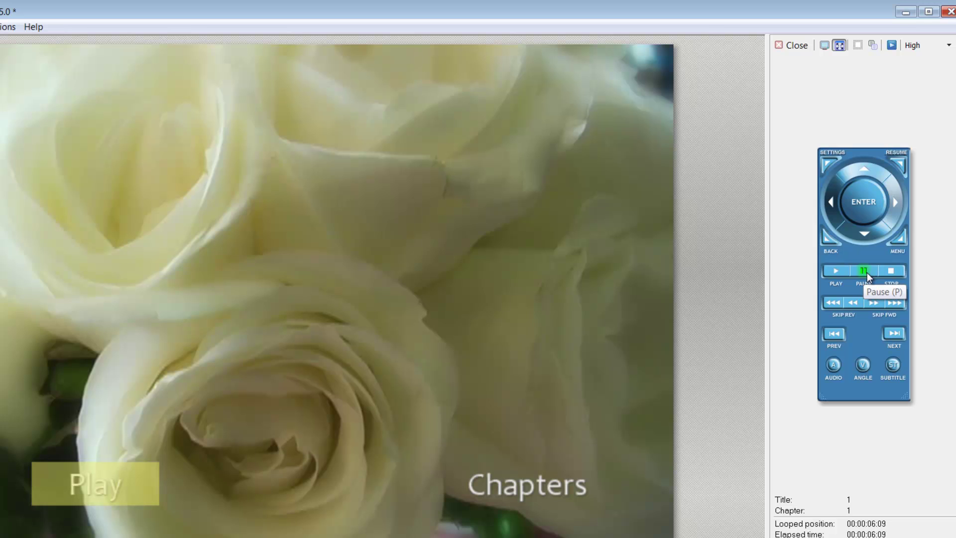
Test the Chapters and Menu controls on the preview remote, then stop playback.
left_click(898, 336)
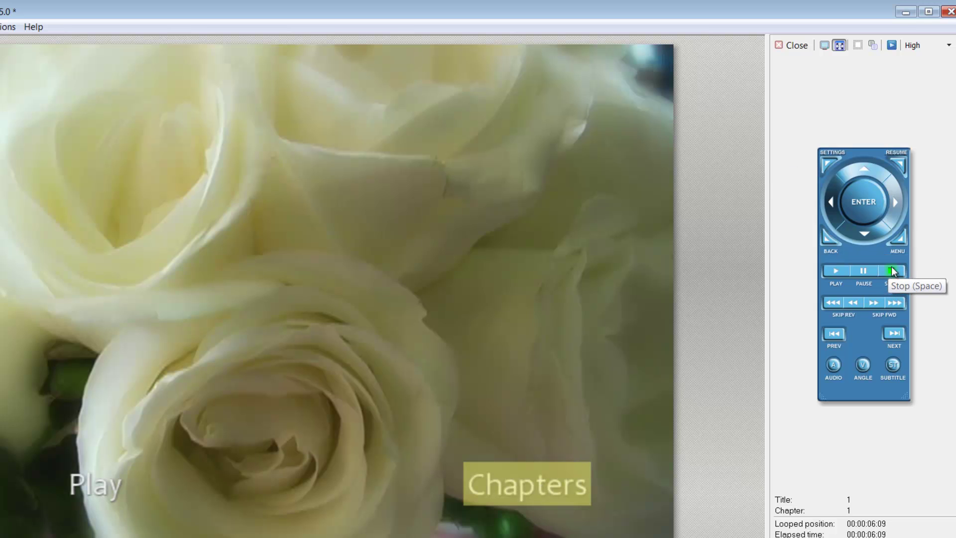
left_click(523, 494)
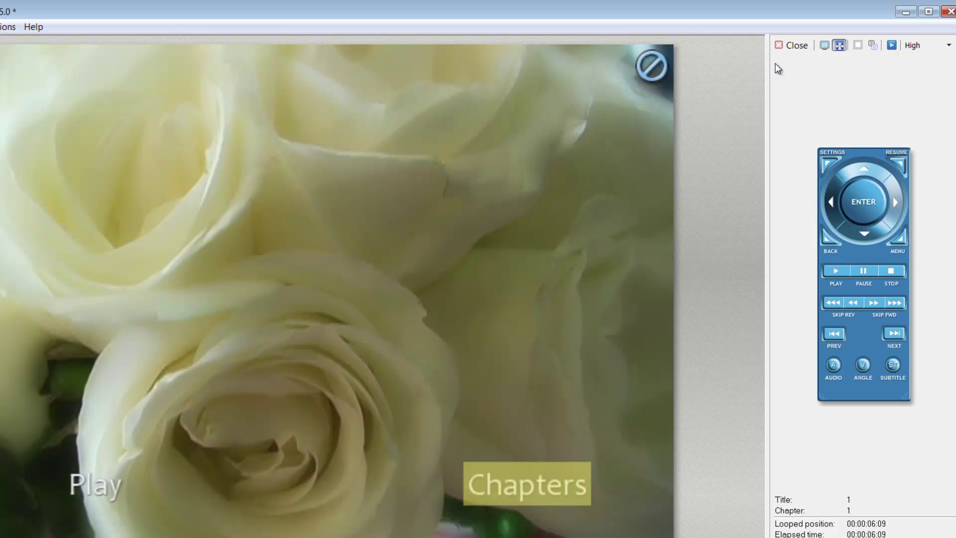
left_click(828, 240)
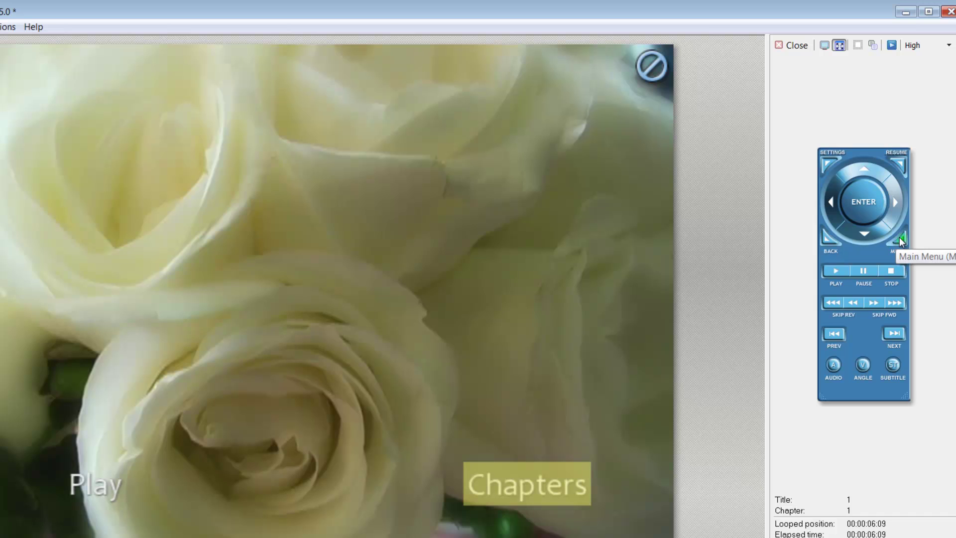
left_click(896, 272)
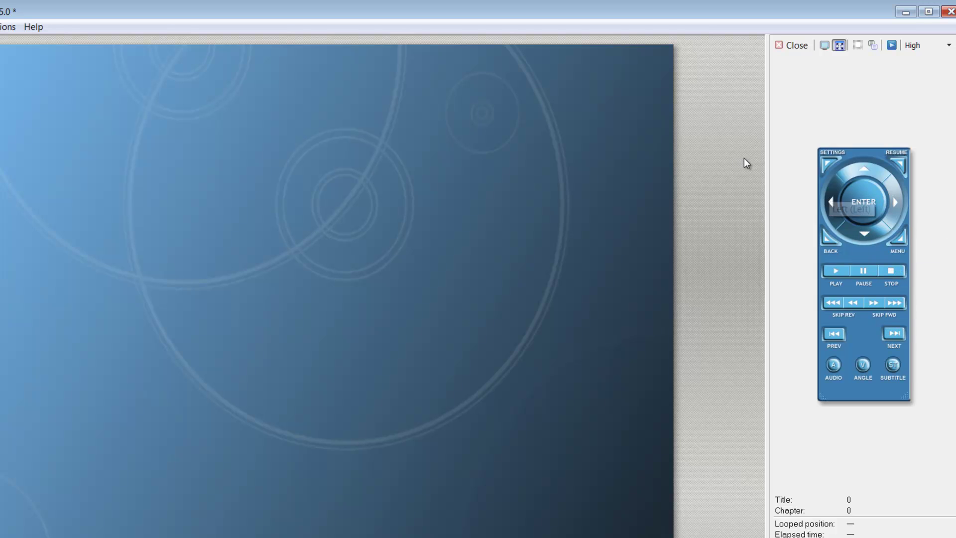
left_click(791, 48)
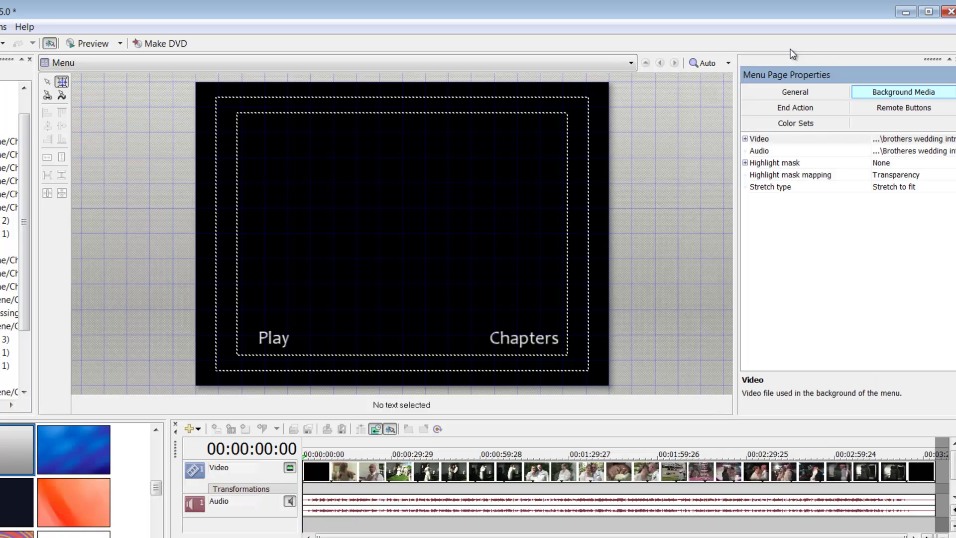
left_click(93, 44)
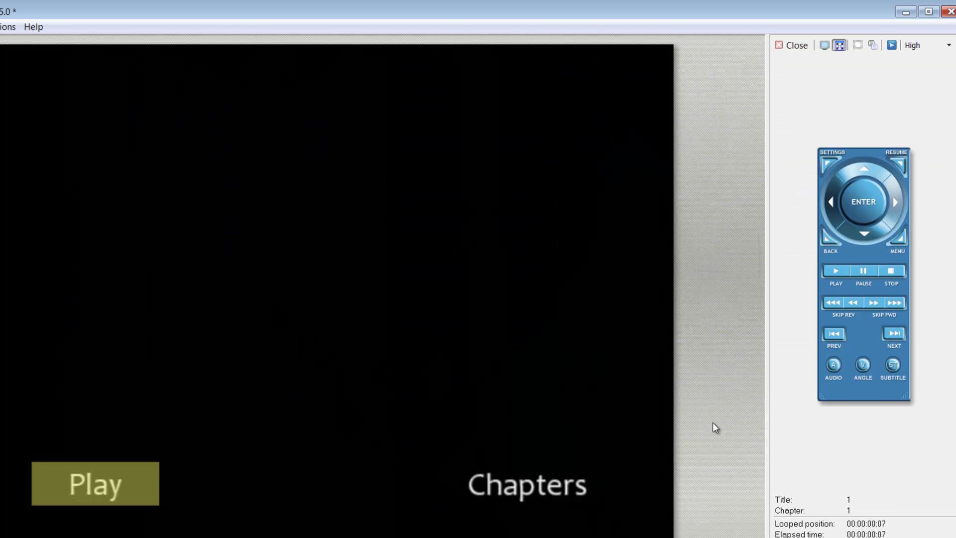
left_click(542, 497)
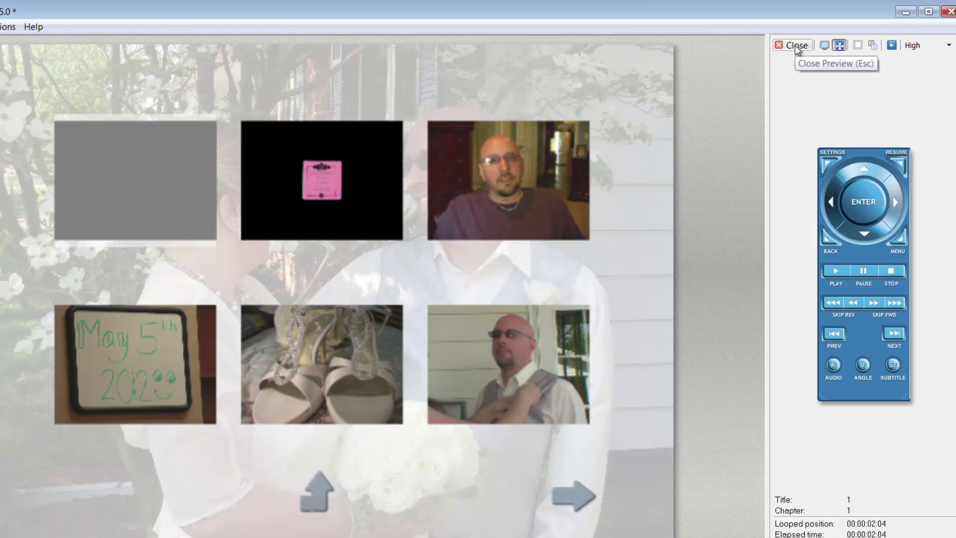
left_click(473, 166)
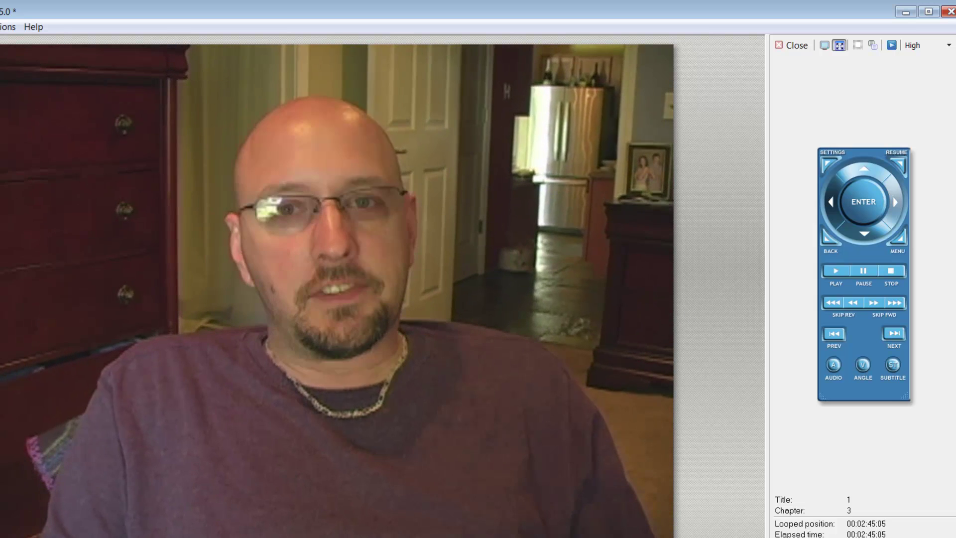
left_click(894, 333)
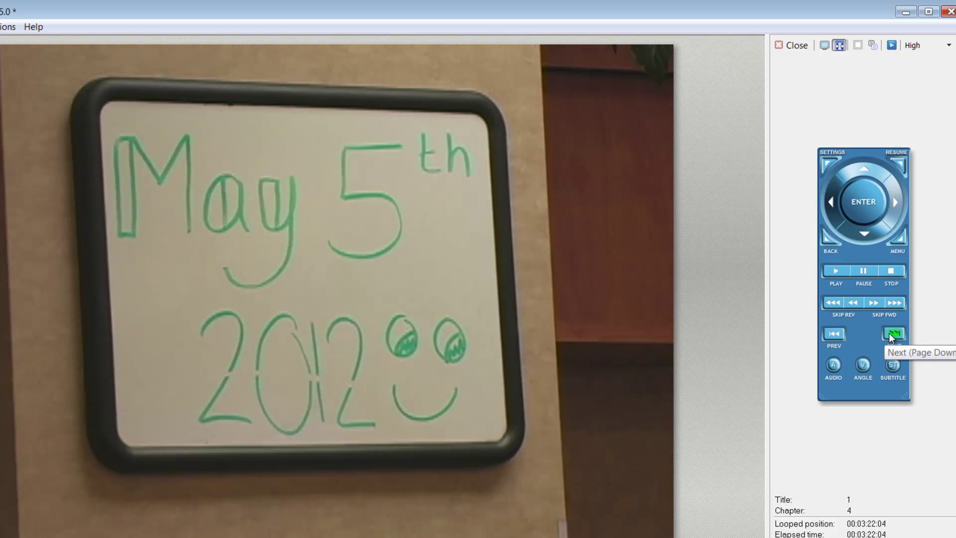
left_click(894, 333)
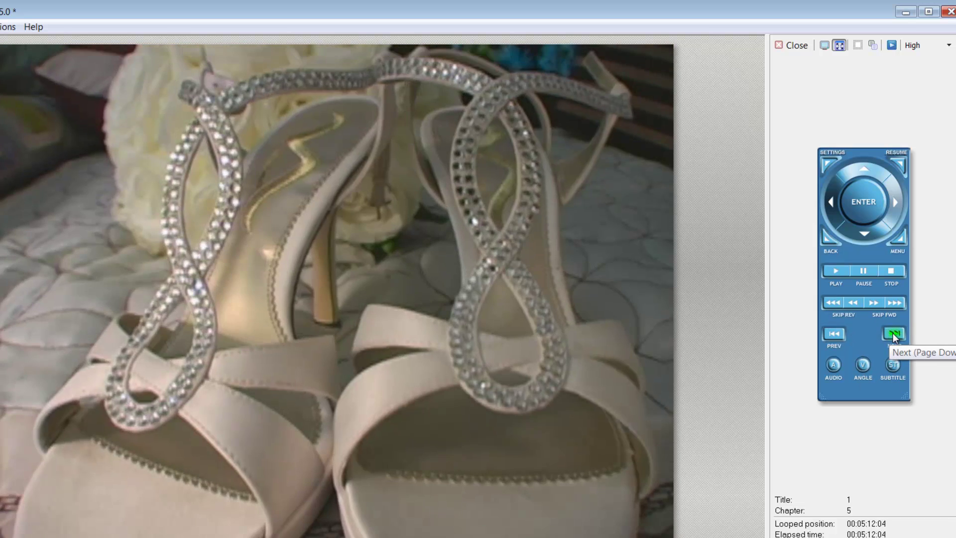
left_click(893, 334)
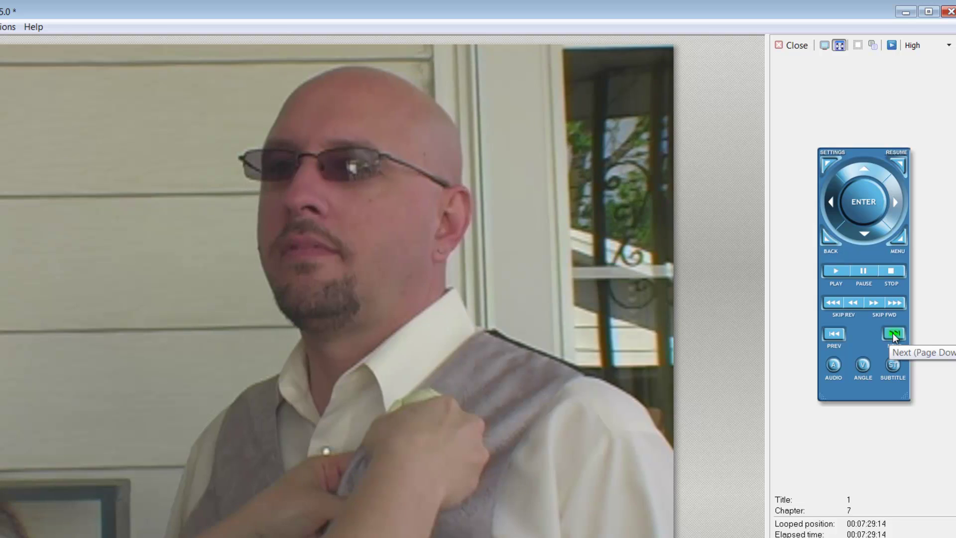
left_click(893, 334)
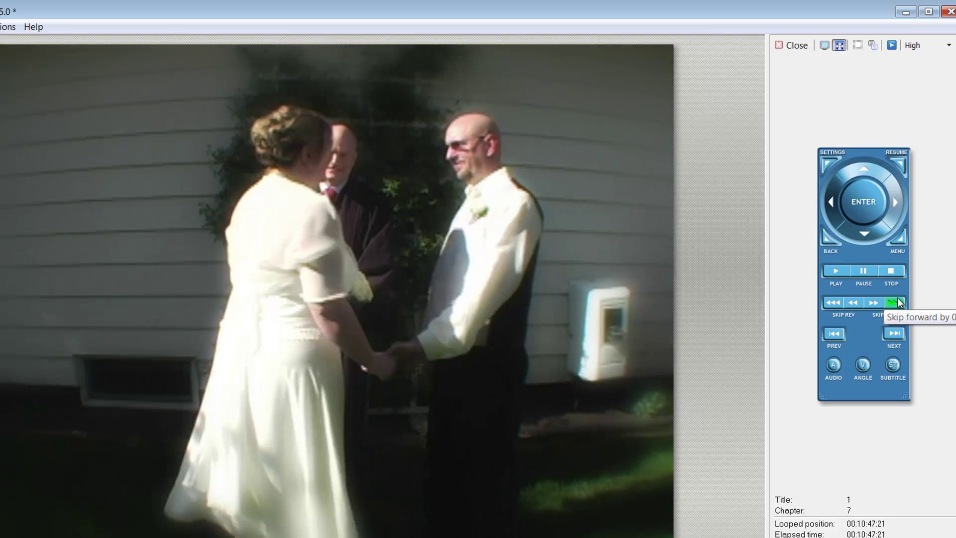
left_click(896, 302)
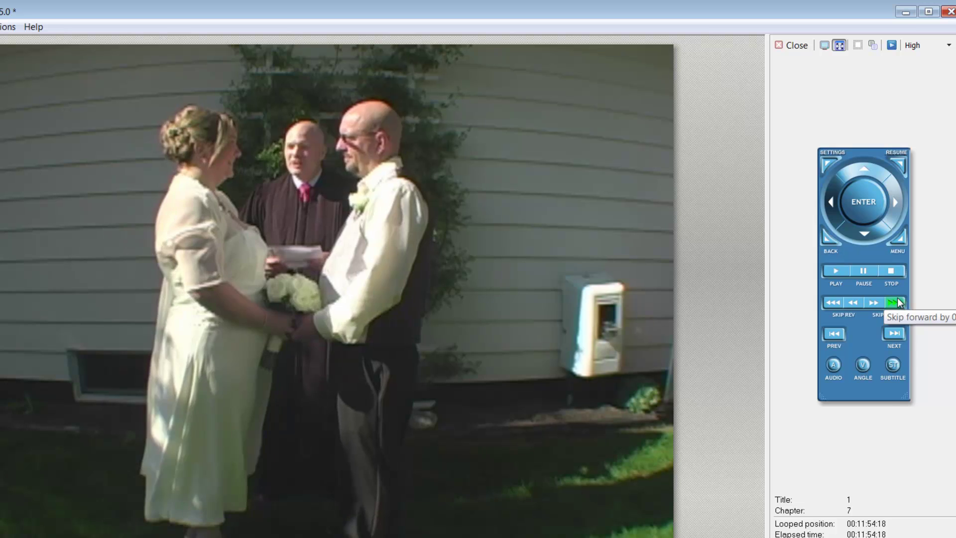
left_click(900, 338)
left_click(900, 339)
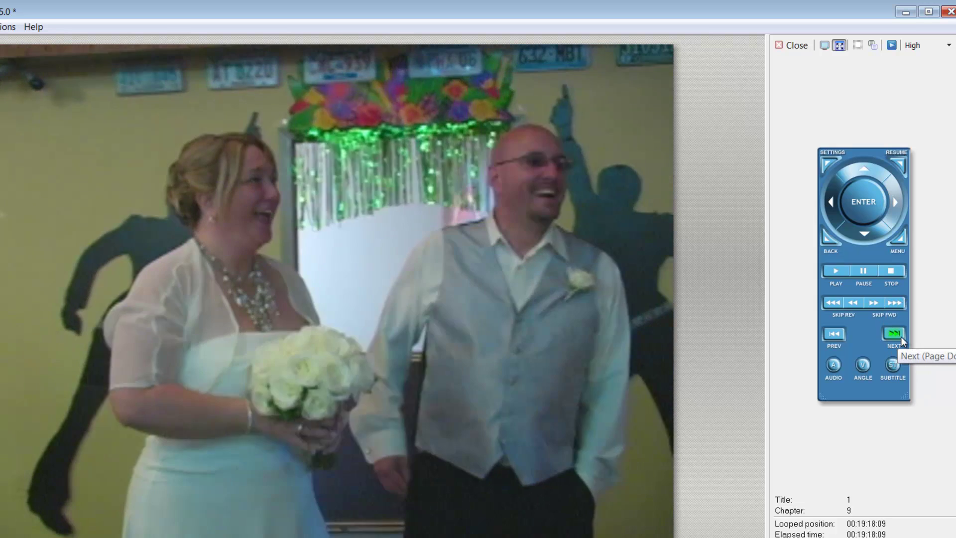
left_click(900, 339)
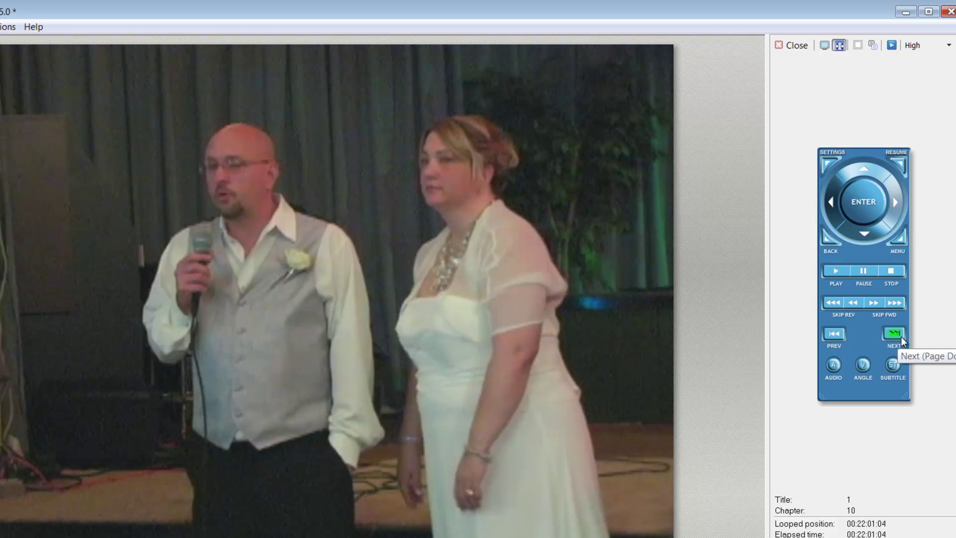
left_click(901, 338)
left_click(900, 338)
left_click(900, 338)
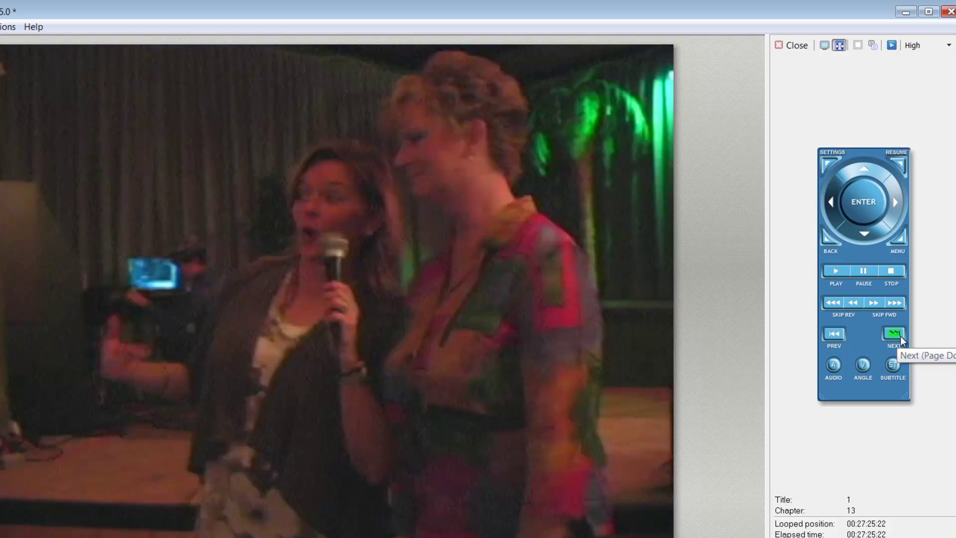
left_click(900, 338)
left_click(900, 338)
left_click(901, 338)
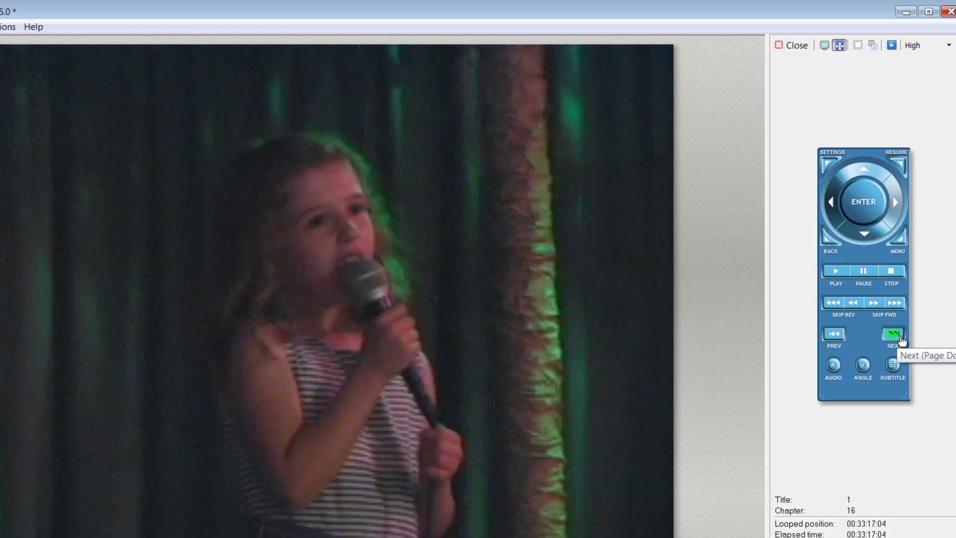
left_click(900, 338)
left_click(901, 338)
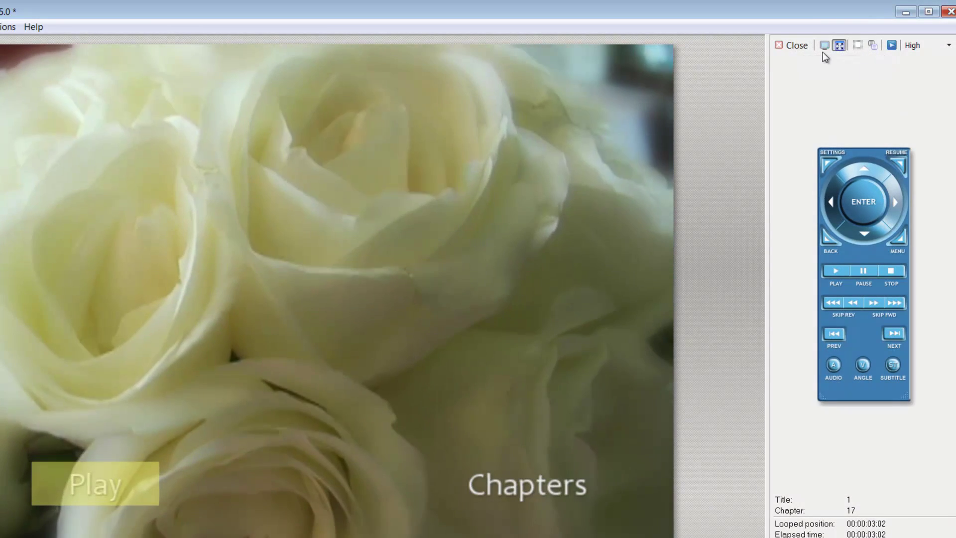
left_click(794, 47)
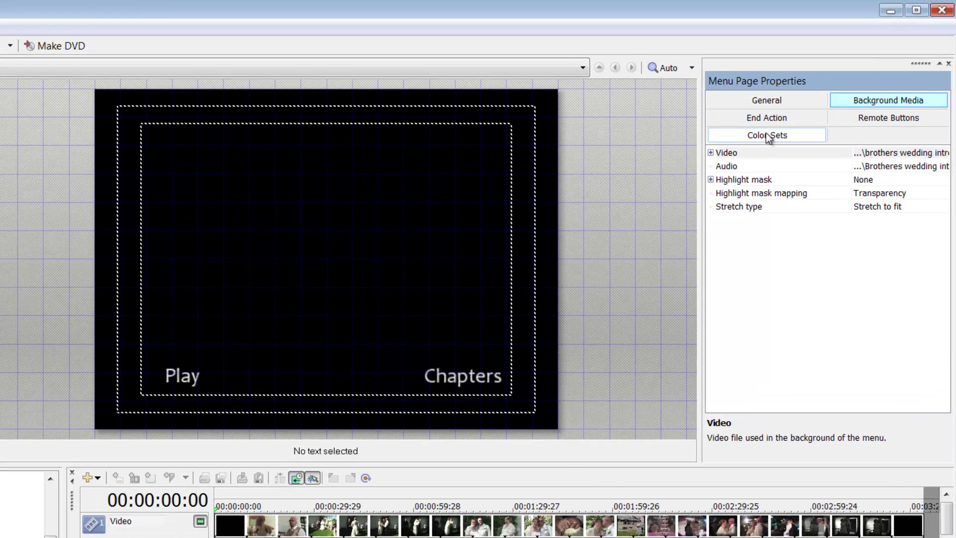
Change the main menu page's End Action command from Hold to Loop.
left_click(795, 108)
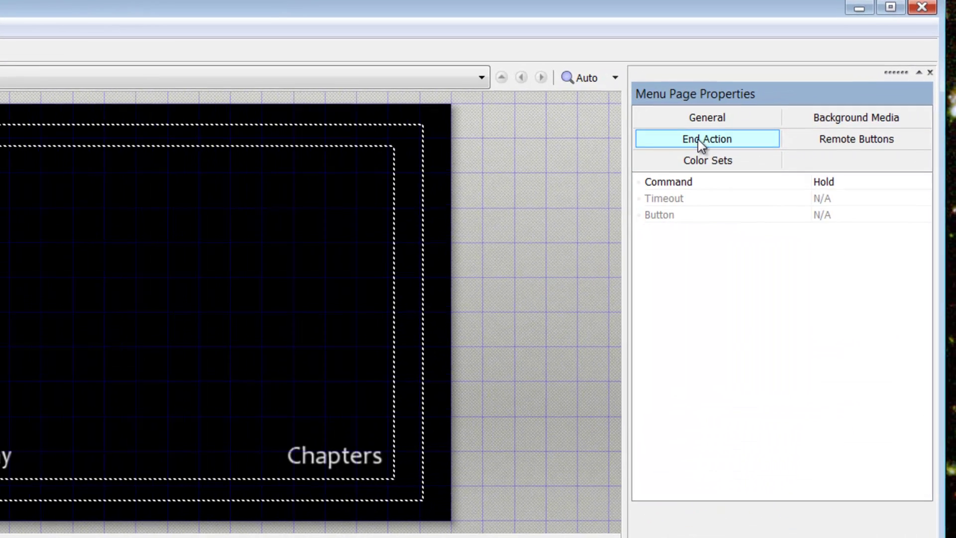
left_click(826, 180)
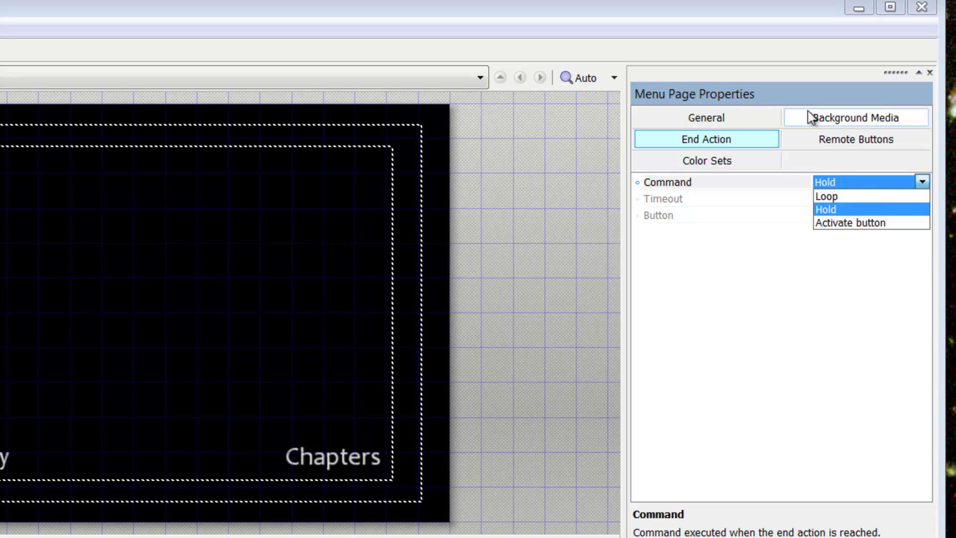
left_click(835, 196)
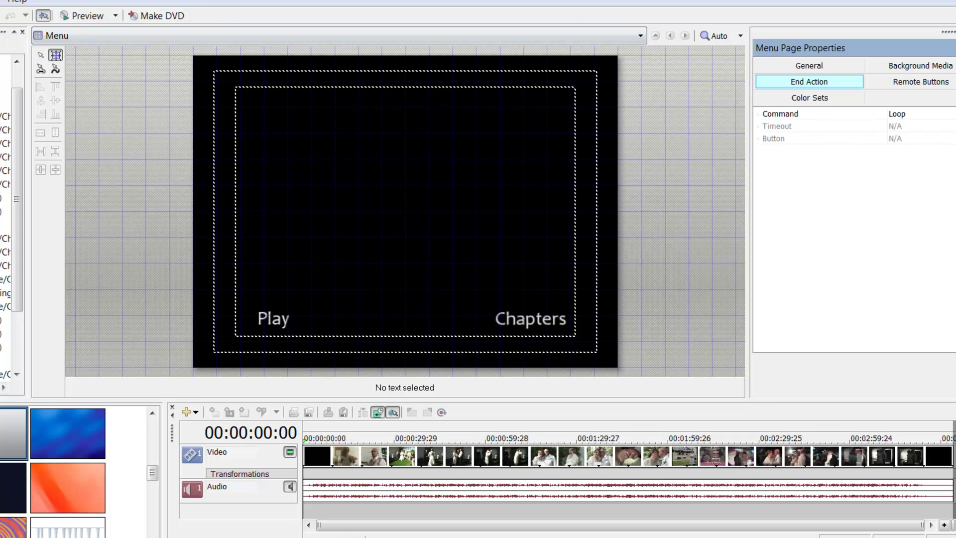
key("alt+f")
left_click(451, 86)
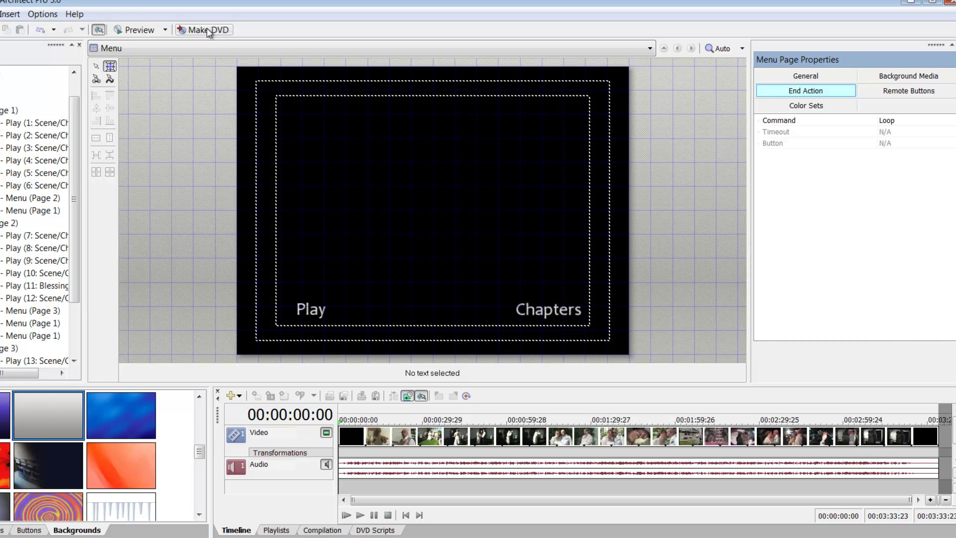
right_click(288, 167)
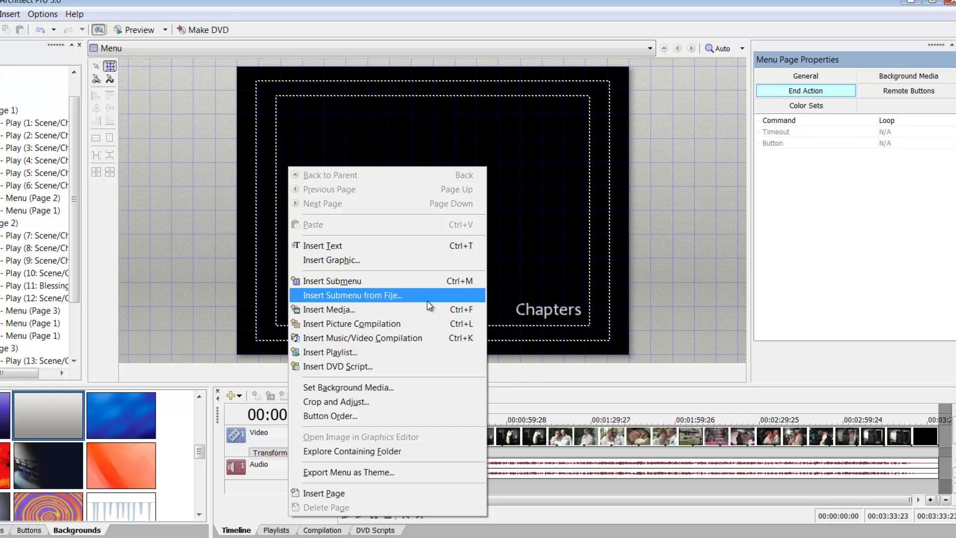
left_click(549, 187)
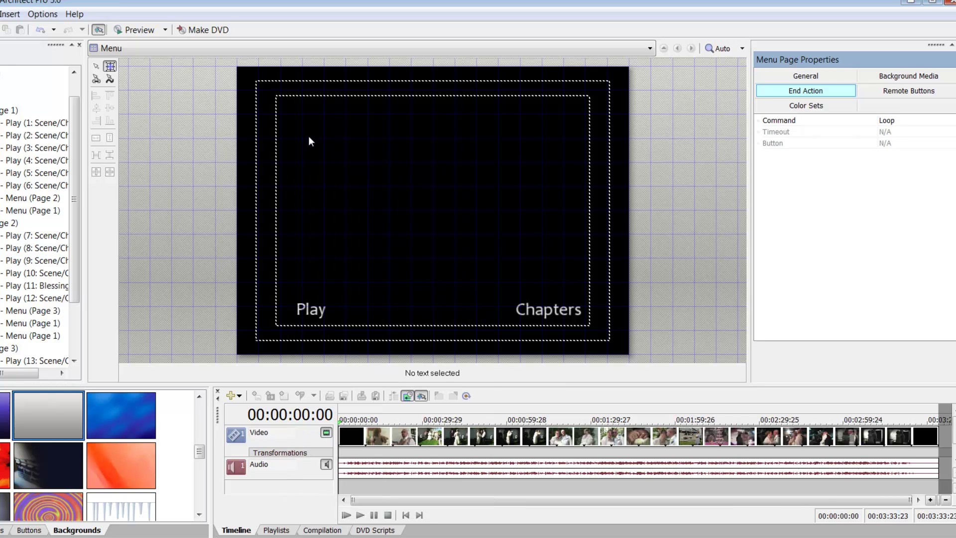